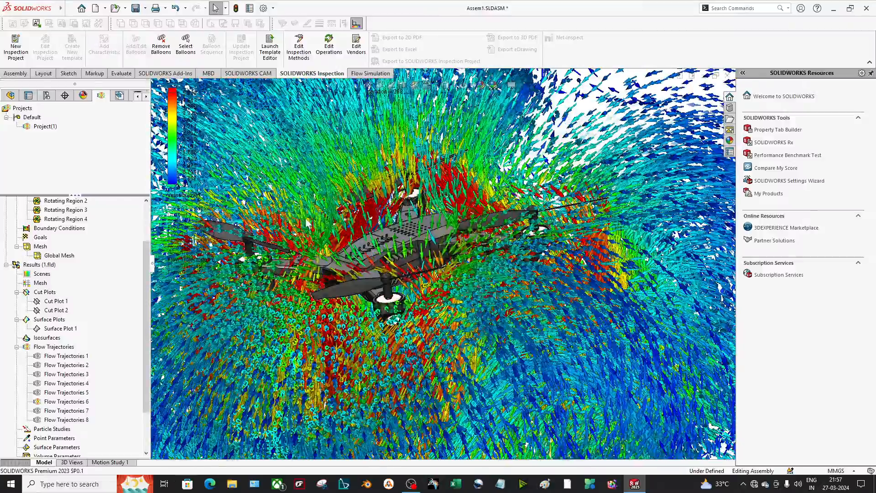
Unload the flow simulation results from 1.fld to clear the velocity trajectories around the drone.
scroll(443, 262, up, 5)
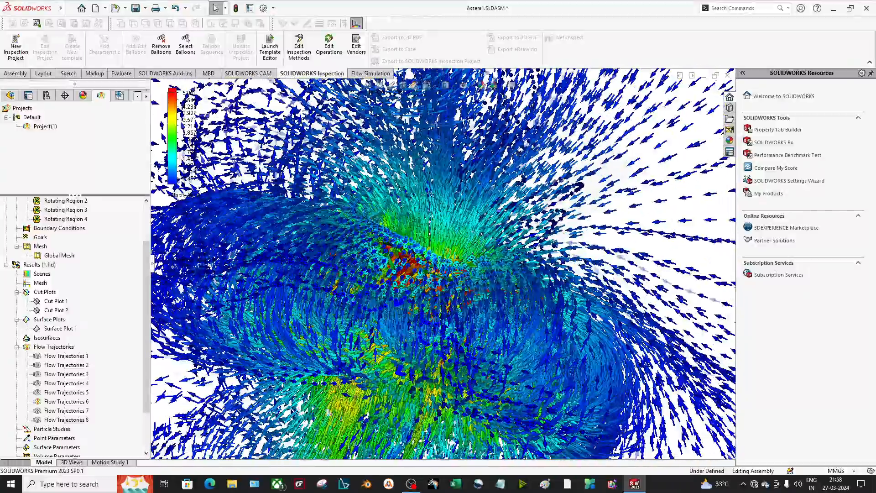
right_click(75, 400)
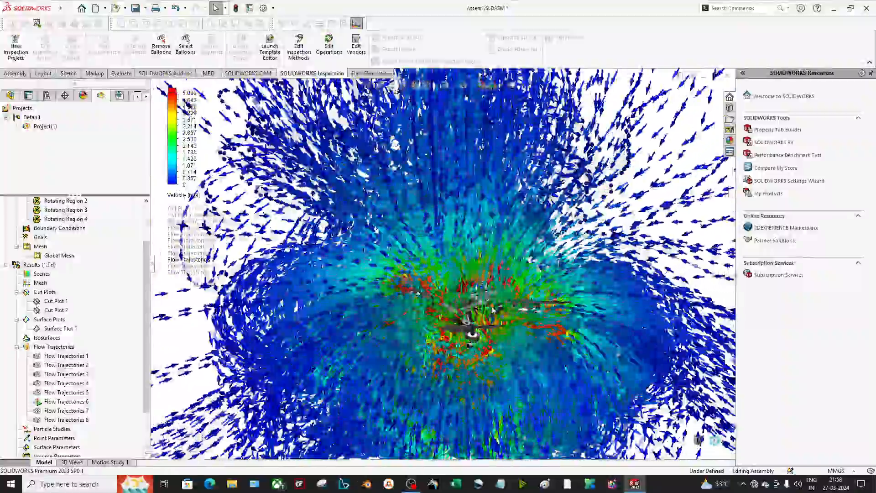
scroll(498, 308, down, 2)
middle_drag(498, 309, 458, 301)
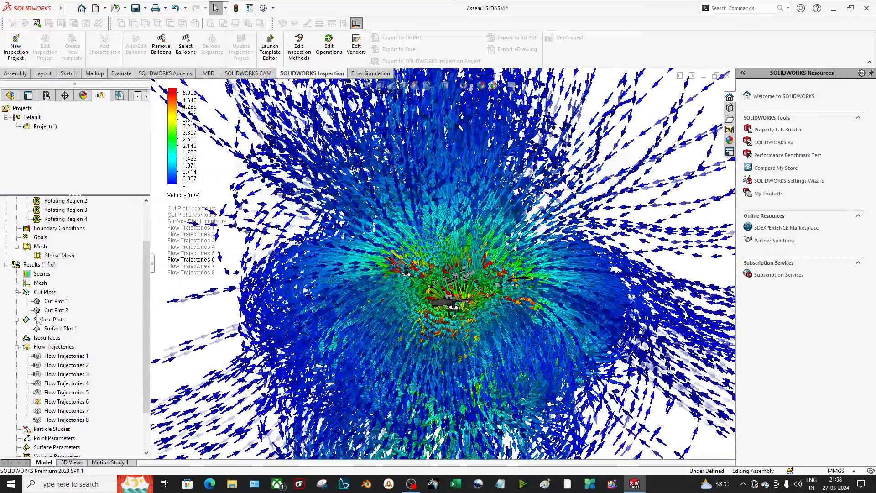
scroll(44, 254, up, 2)
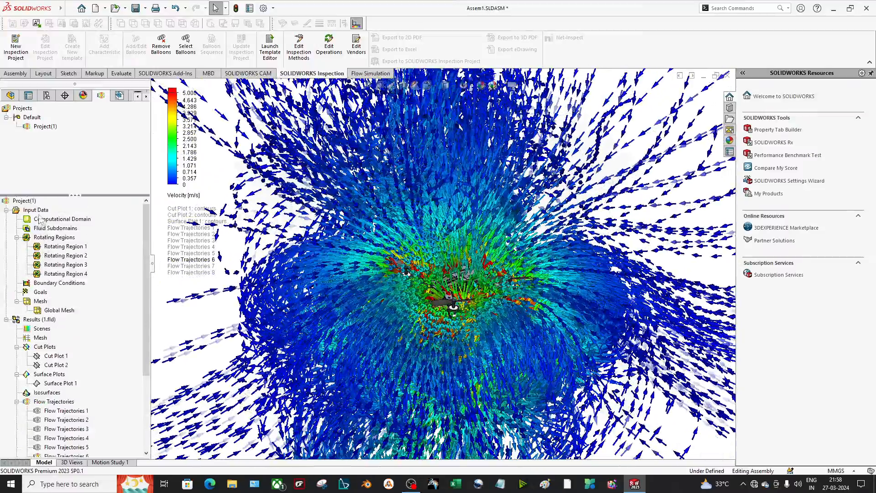
right_click(46, 321)
click(71, 323)
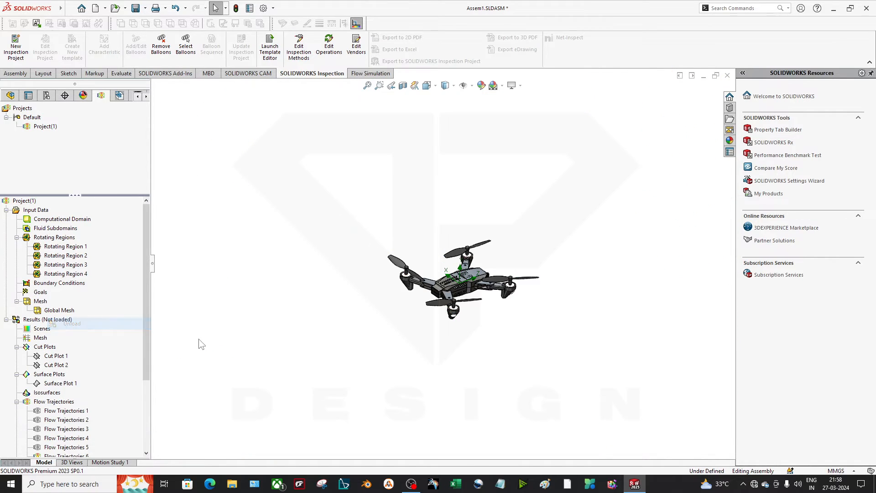
Inspect the drone assembly's body, arms and propellers from several viewing angles.
scroll(435, 249, down, 4)
middle_drag(497, 307, 533, 374)
scroll(550, 350, down, 2)
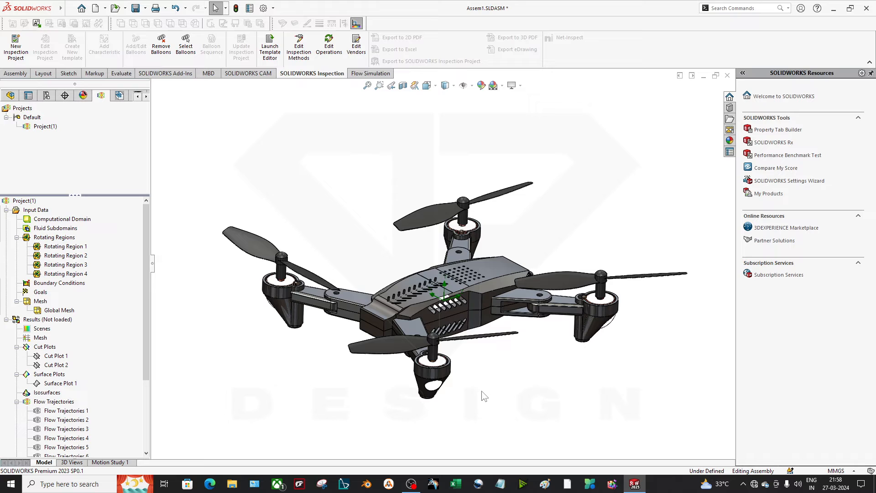
middle_drag(484, 396, 452, 429)
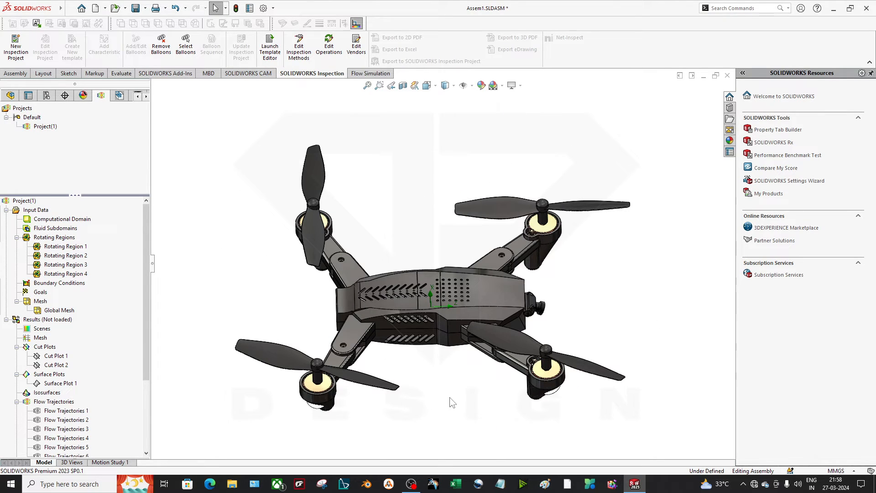
scroll(450, 397, up, 2)
scroll(360, 299, down, 1)
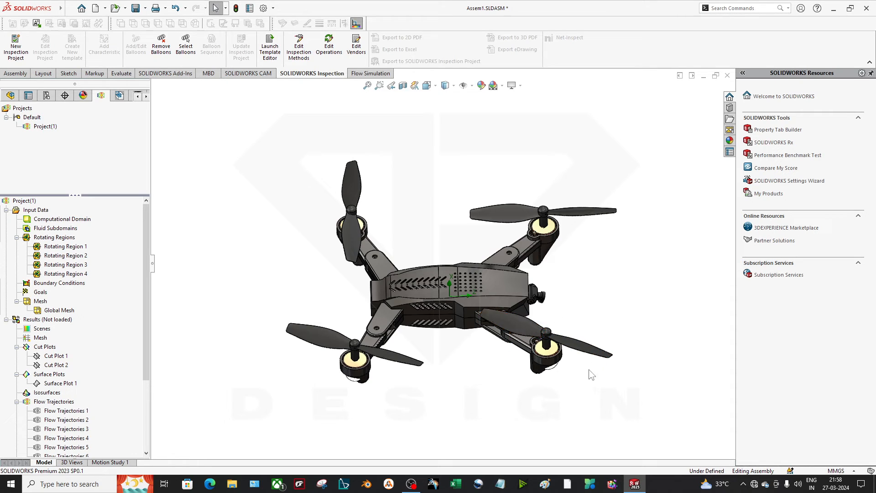
Identify the propeller component Part1 dr<3> in the assembly and rotate it about its shaft to a new angle.
click(11, 95)
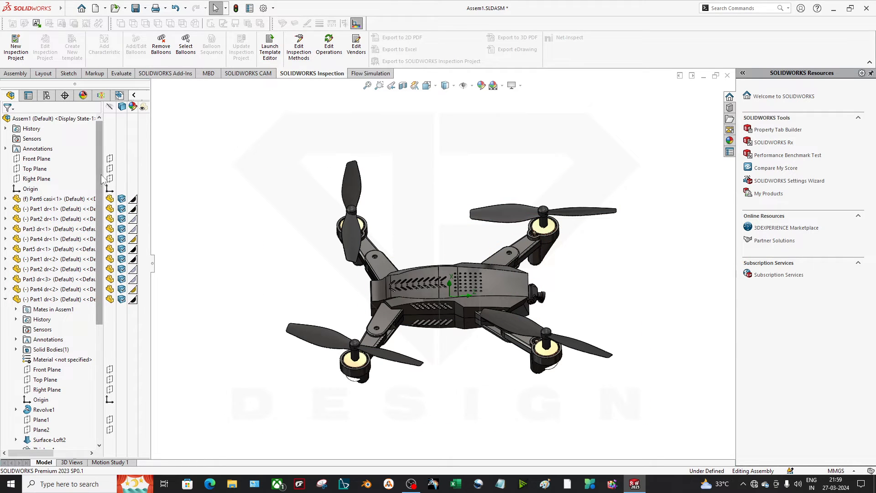
click(59, 299)
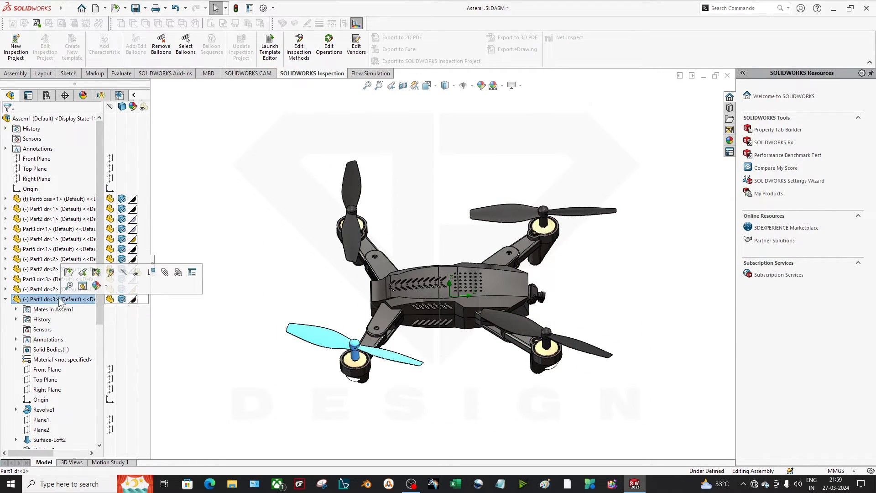
click(60, 289)
scroll(448, 356, down, 4)
click(374, 369)
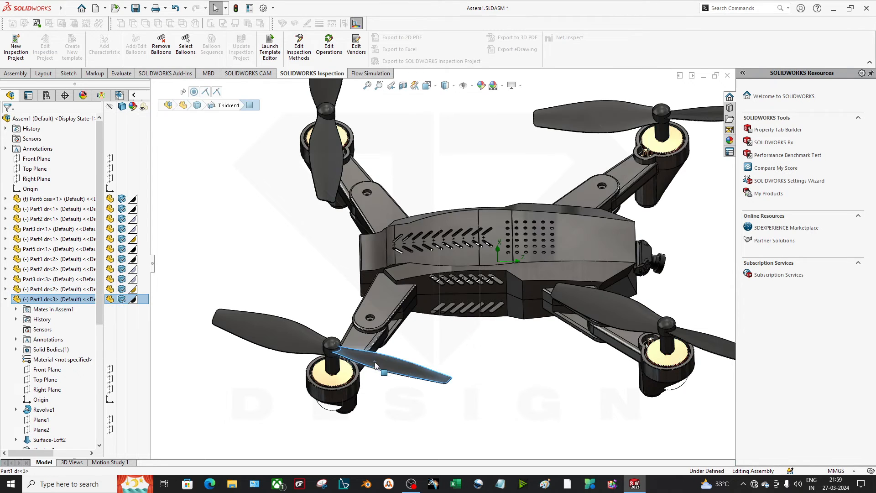
drag(376, 373, 420, 419)
scroll(420, 419, up, 5)
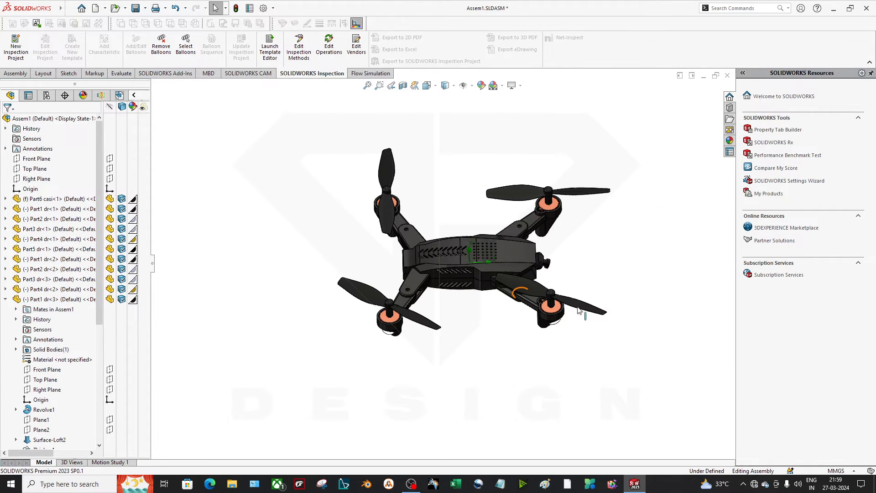
Rotate the near propeller at the camera end of the drone about its shaft to a different angle.
scroll(503, 319, down, 2)
click(515, 344)
mouse_move(514, 341)
mouse_down()
mouse_move(516, 354)
mouse_move(574, 339)
mouse_move(456, 357)
mouse_move(606, 330)
mouse_move(474, 365)
mouse_move(591, 353)
mouse_move(641, 439)
mouse_up()
scroll(93, 313, down, 4)
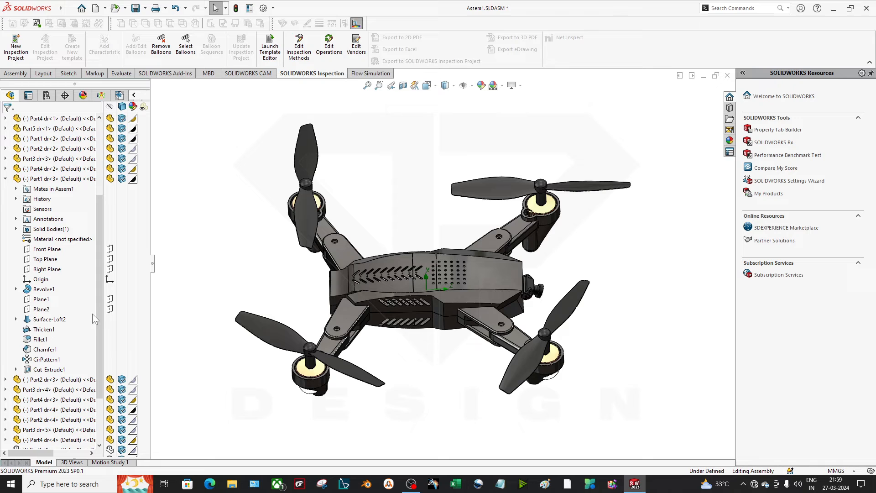
Collapse the Part1 dr<3> component and show the hidden disc component Part1<1> that encloses its propeller.
click(5, 179)
middle_drag(199, 374, 485, 395)
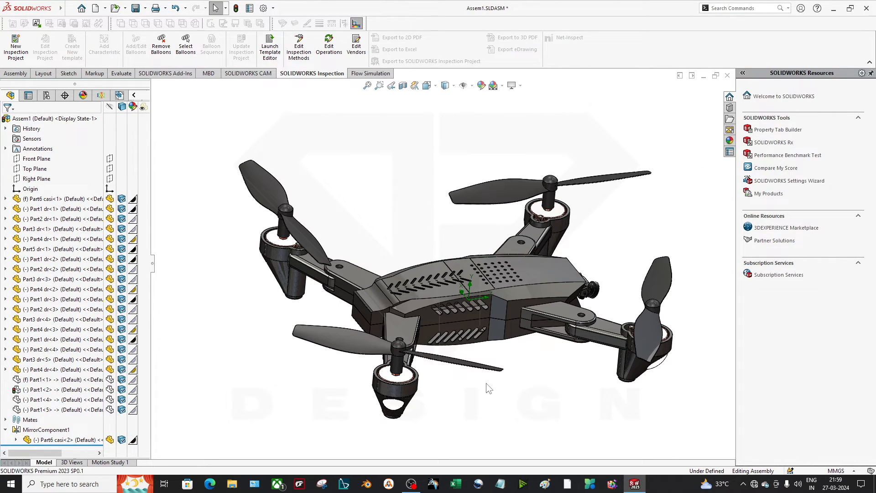
right_click(73, 379)
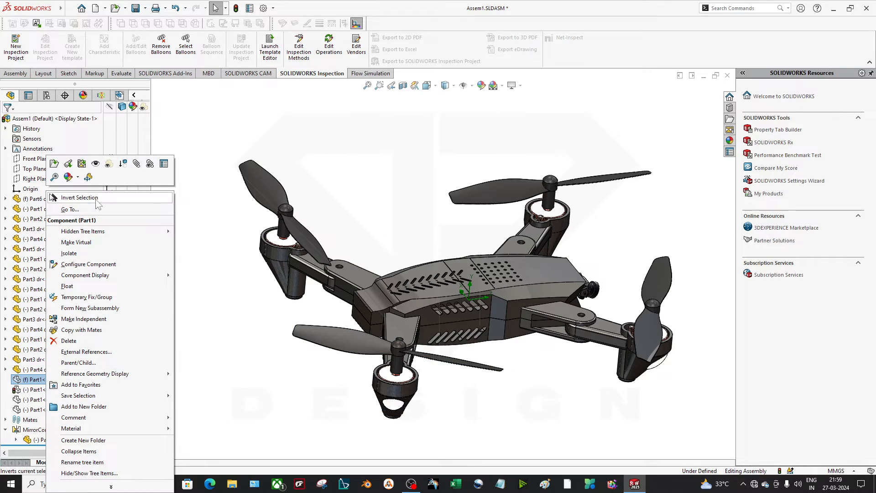
click(95, 164)
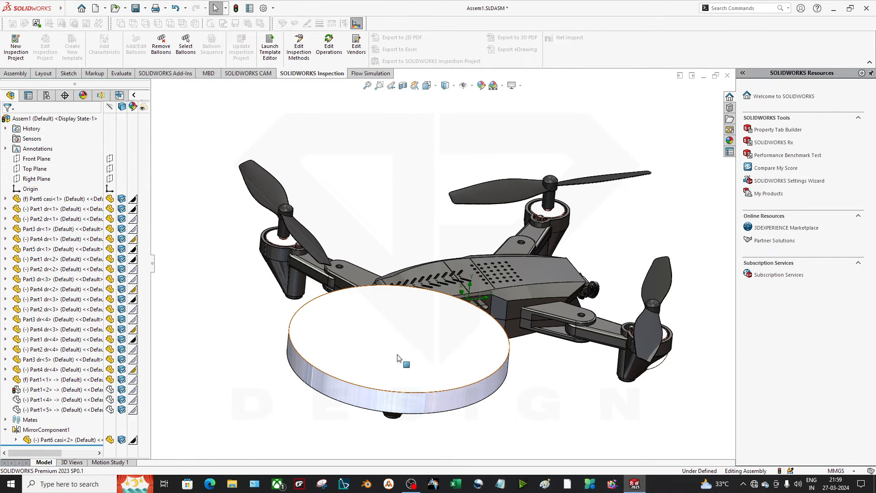
scroll(326, 379, up, 2)
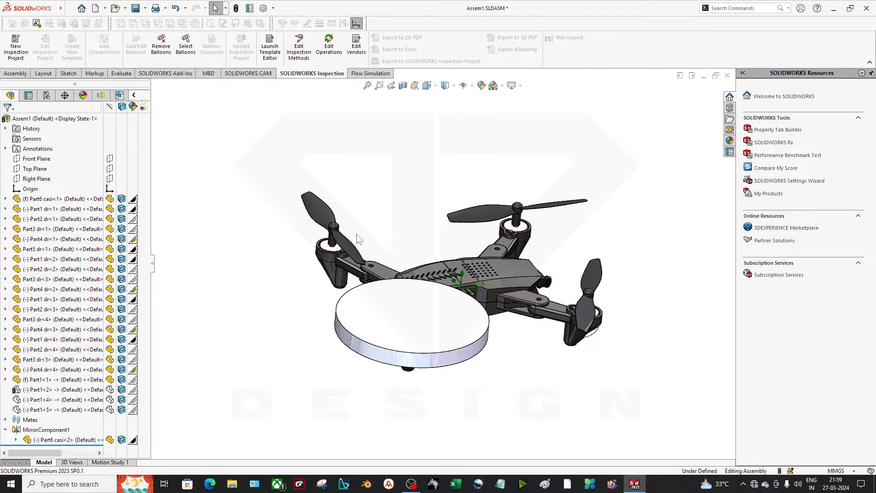
Select the propeller Part1 dr<4>, expand its features and highlight its Front Plane to check the plane's orientation.
scroll(324, 224, down, 5)
middle_drag(354, 299, 381, 270)
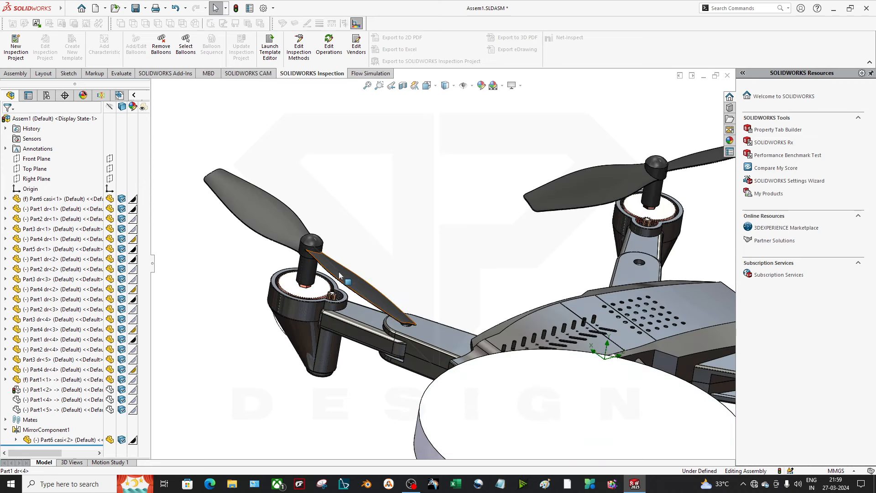
click(342, 272)
click(305, 399)
click(6, 339)
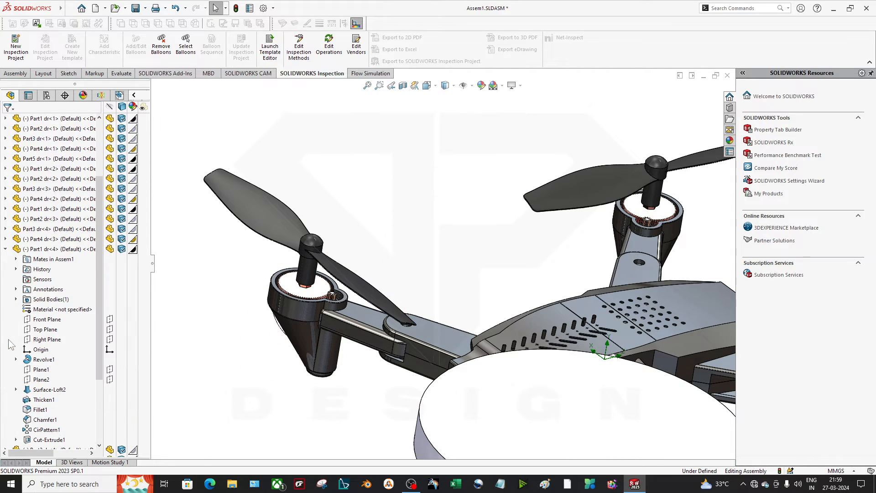
click(48, 320)
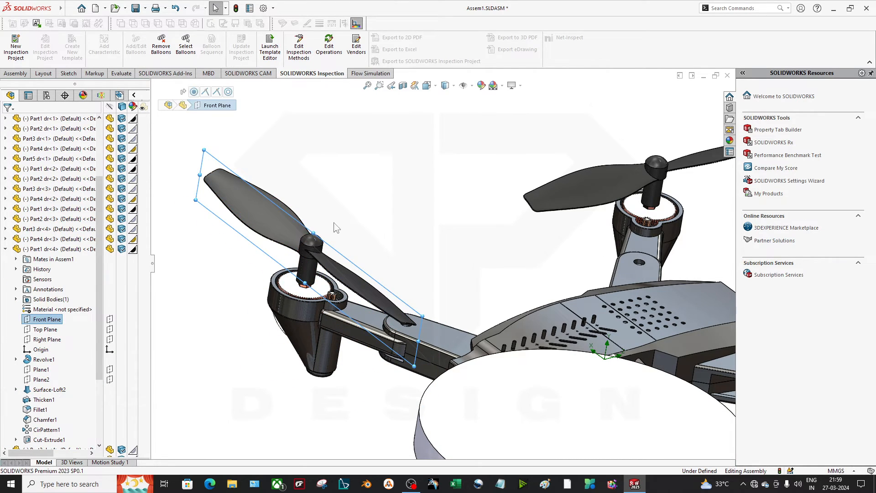
middle_drag(333, 225, 502, 270)
click(432, 249)
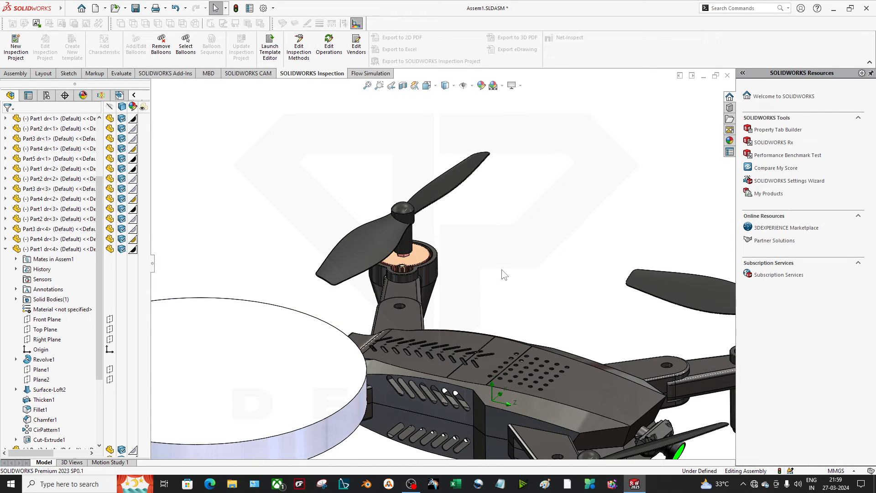
Insert a new part into the drone assembly without choosing a face or plane to position it.
click(15, 74)
click(50, 62)
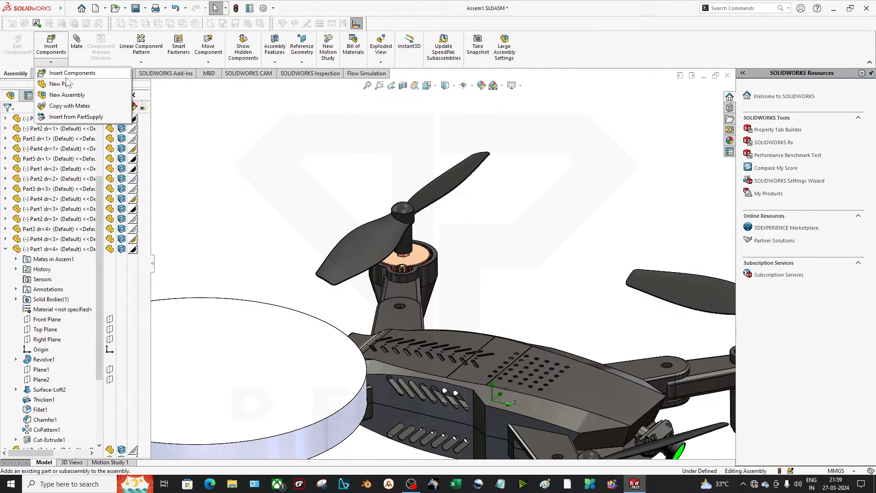
scroll(452, 176, down, 5)
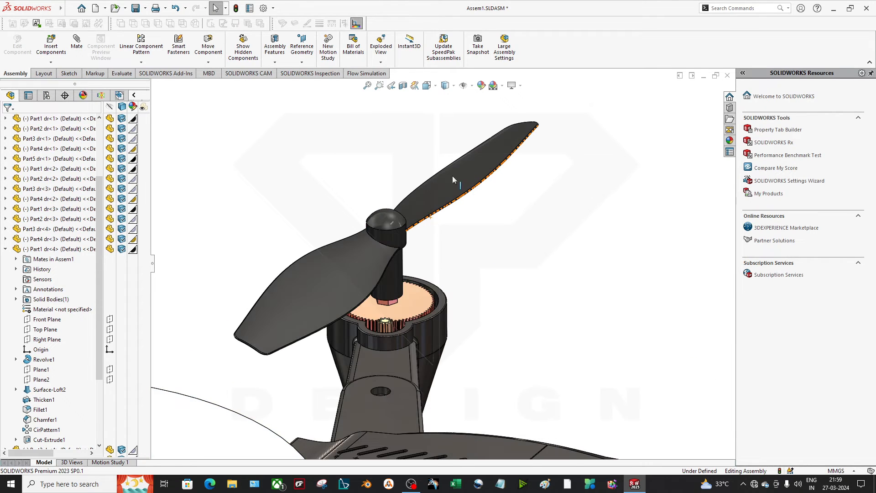
mouse_move(477, 264)
middle_down()
mouse_move(444, 240)
mouse_move(472, 280)
middle_up()
scroll(471, 280, up, 2)
scroll(472, 202, down, 2)
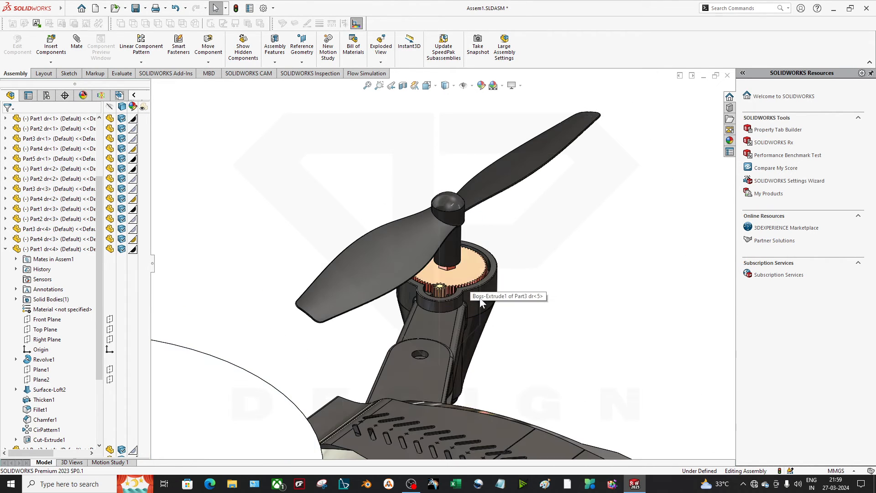
click(51, 62)
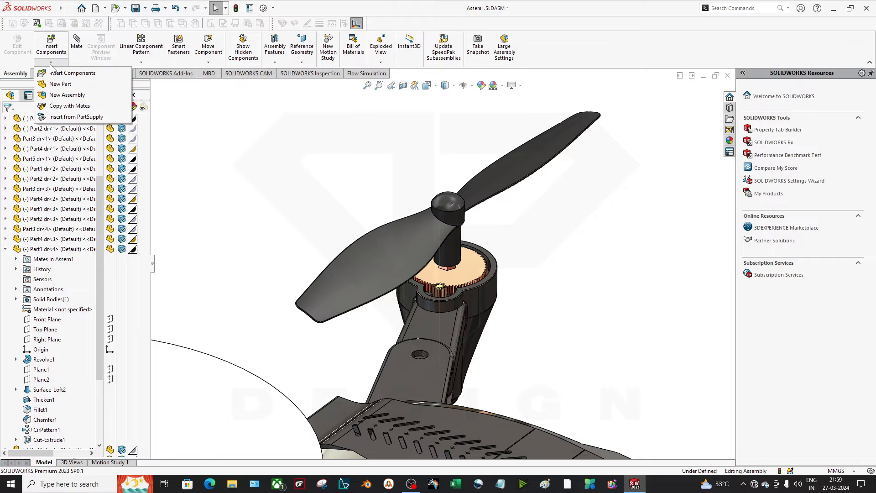
click(60, 84)
scroll(443, 265, up, 4)
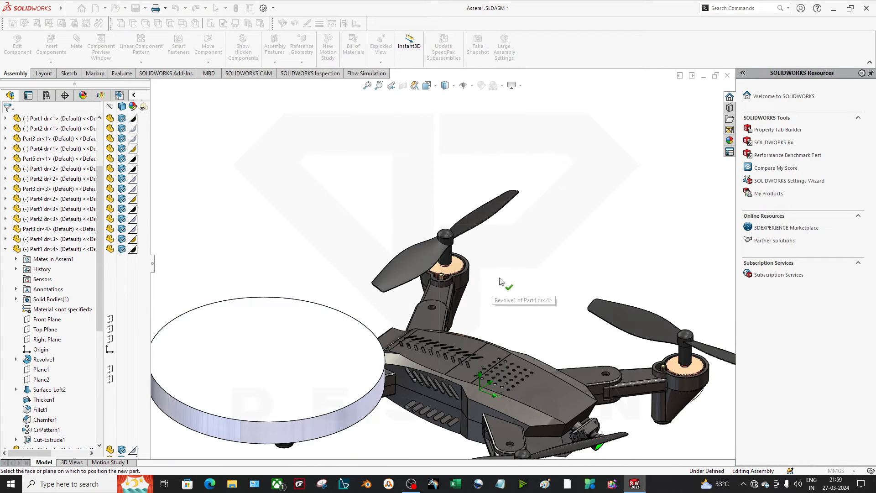
key(Escape)
Edit the newly inserted part in the context of the assembly.
scroll(37, 393, down, 7)
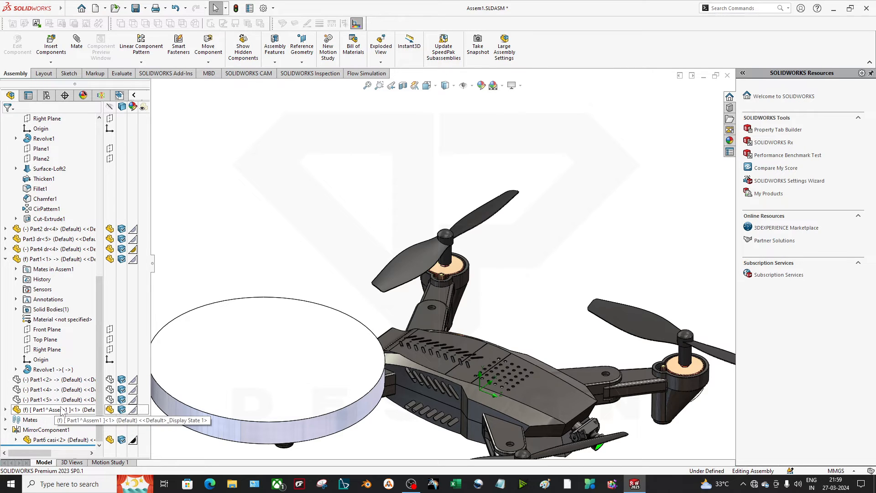
right_click(64, 410)
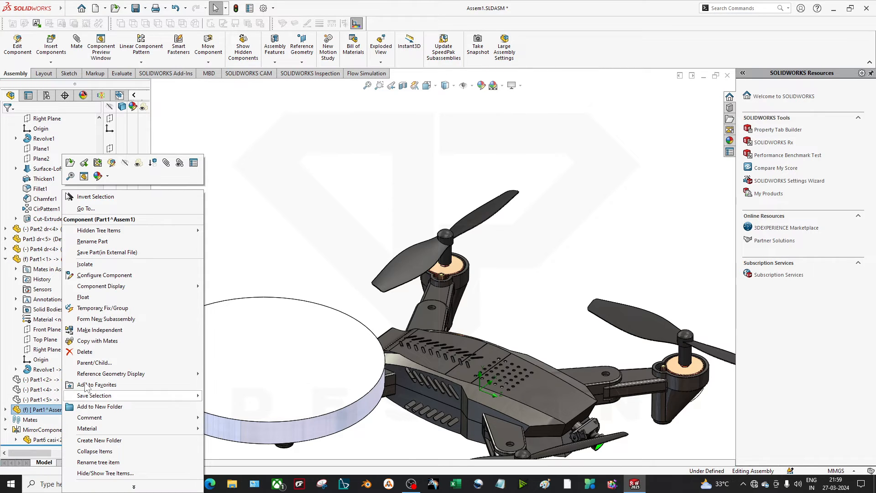
click(112, 163)
scroll(407, 284, up, 2)
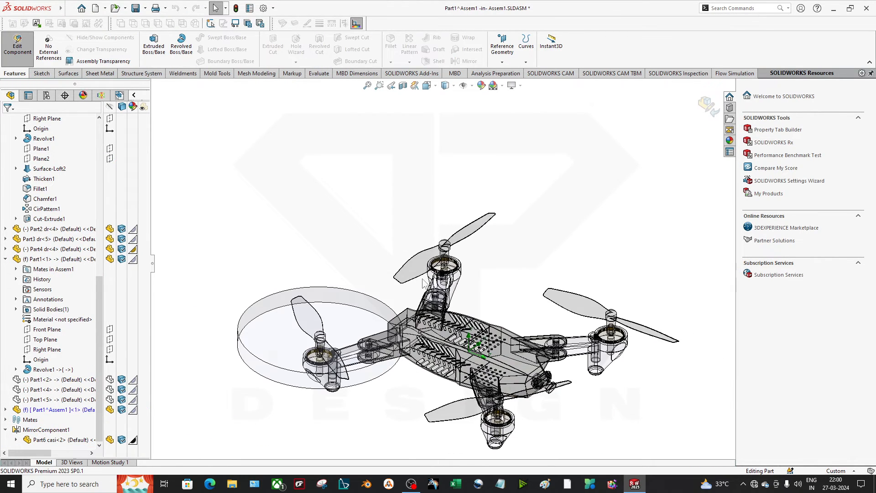
middle_drag(422, 279, 375, 279)
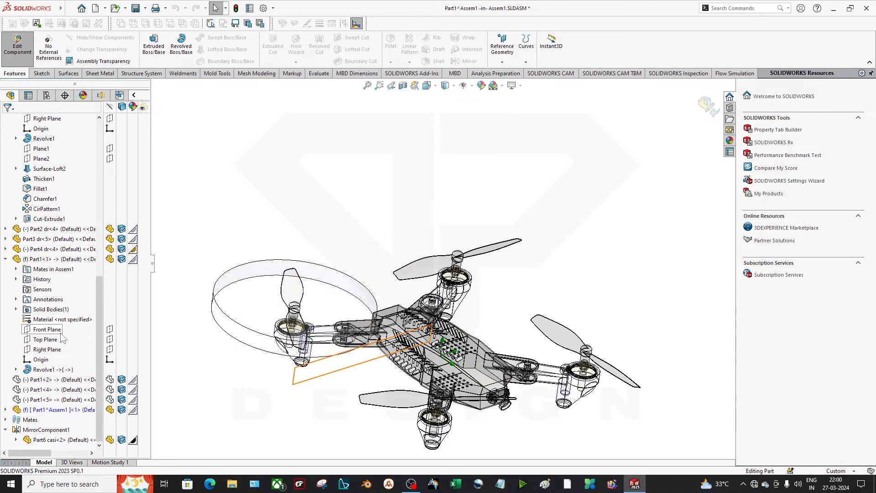
Start a sketch for the new part on the Front Plane of propeller Part1 dr<4>.
scroll(59, 343, up, 4)
click(47, 219)
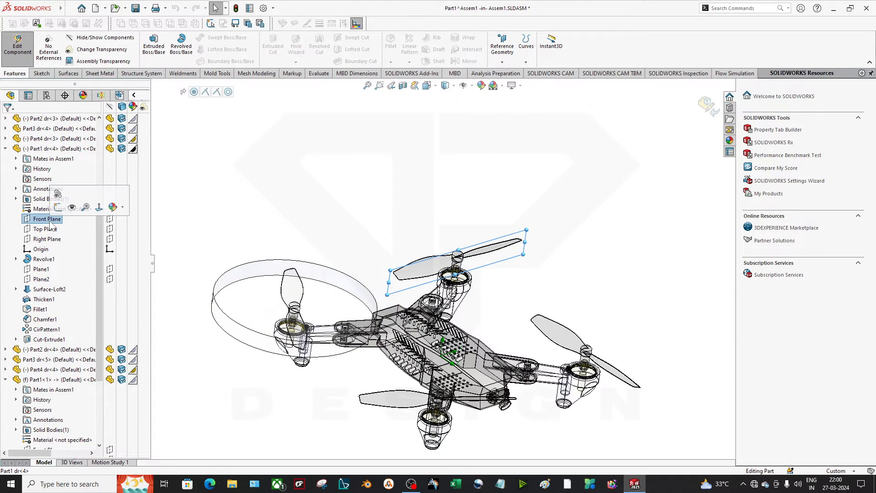
right_click(50, 221)
click(55, 206)
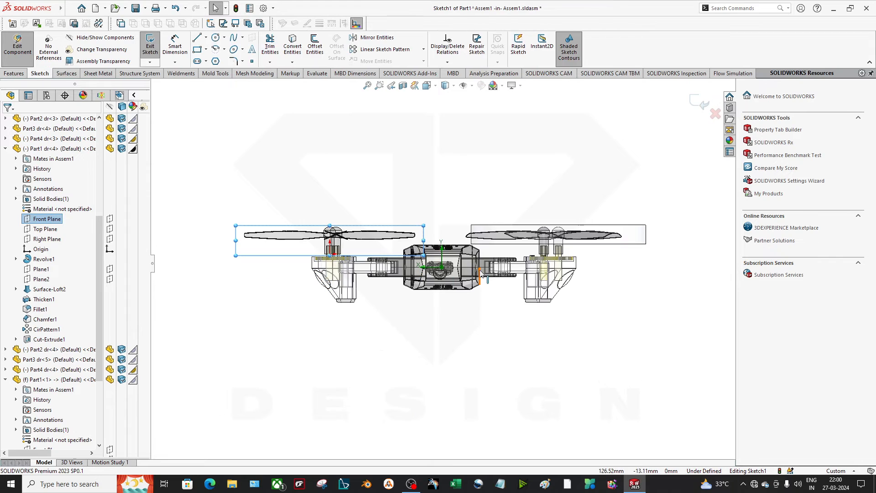
scroll(551, 227, down, 2)
scroll(338, 219, up, 4)
scroll(338, 220, down, 2)
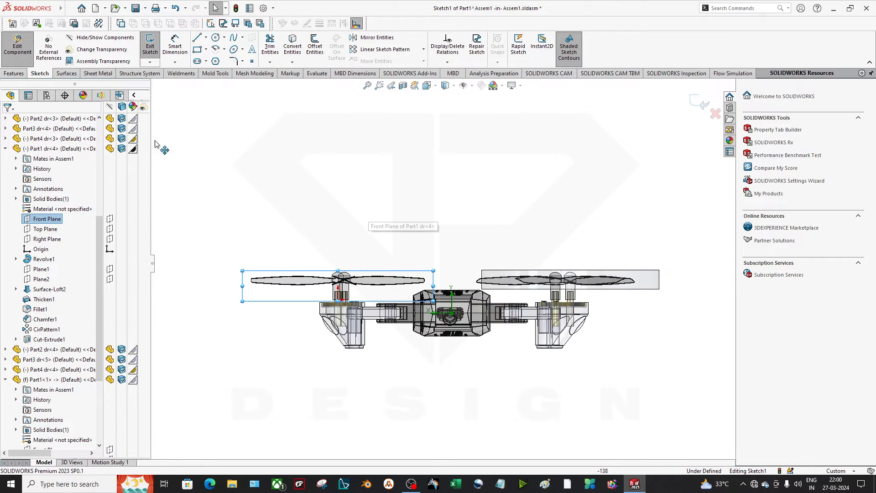
Sketch a corner rectangle about 70 mm wide and 14 mm high around one propeller blade, starting near the propeller's hub.
click(197, 49)
scroll(315, 240, down, 1)
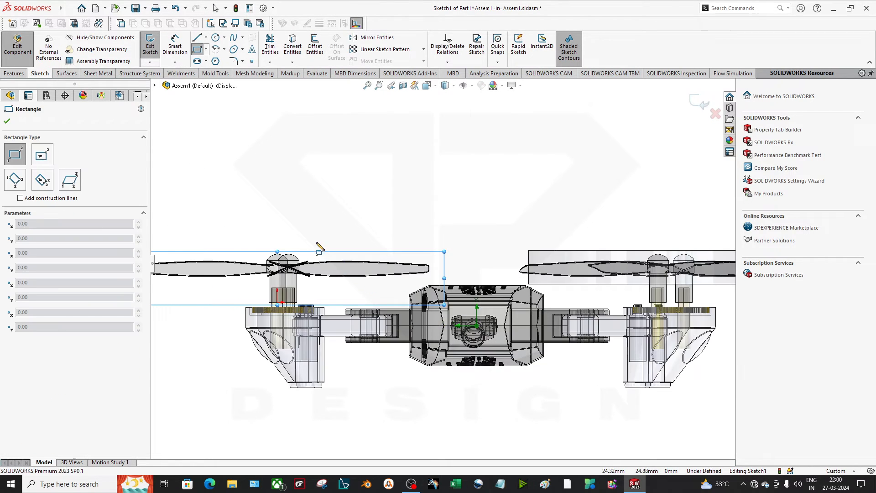
click(291, 249)
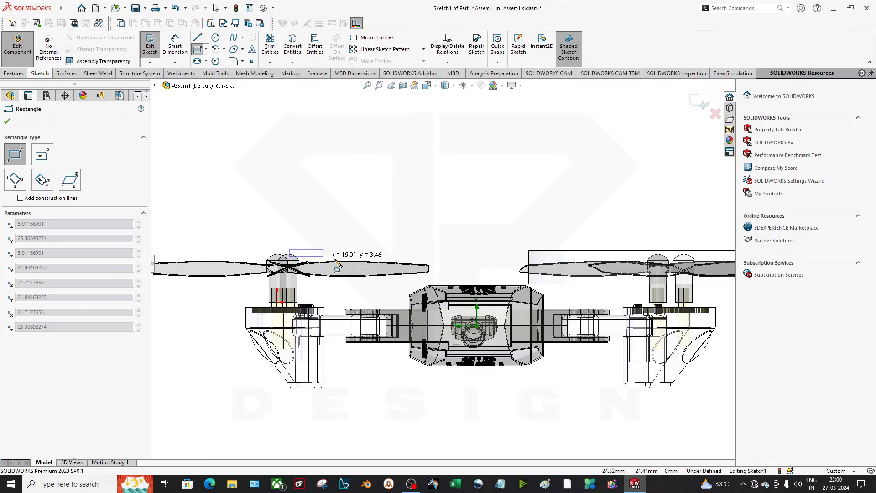
click(439, 278)
mouse_move(410, 232)
middle_down()
mouse_move(425, 250)
mouse_move(374, 333)
middle_up()
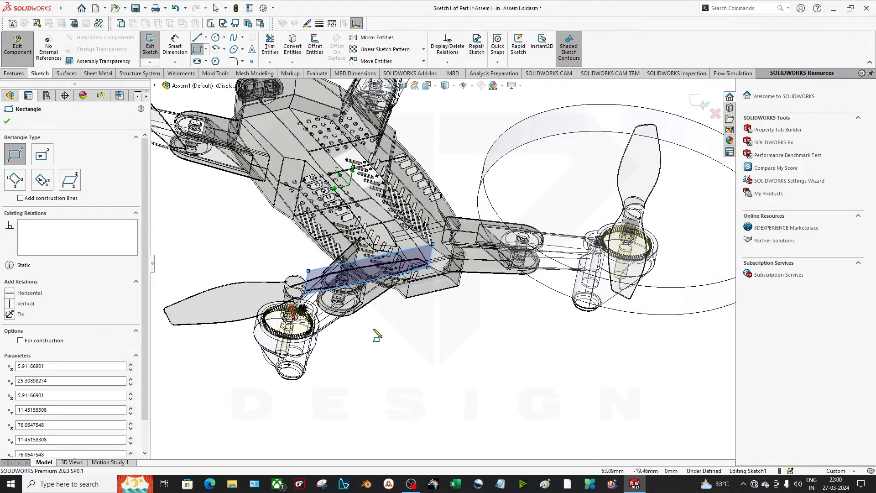
Exit the sketch, declining to reset the Flow Simulation computational domain and mesh settings.
click(700, 102)
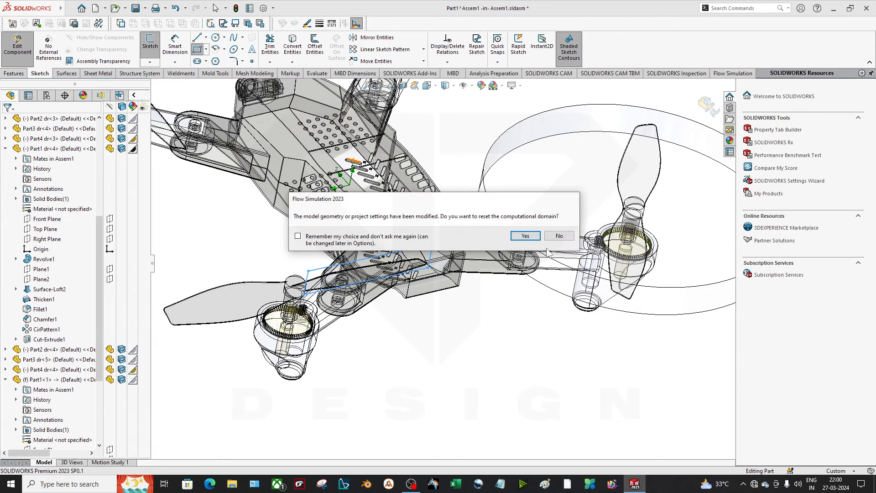
click(559, 235)
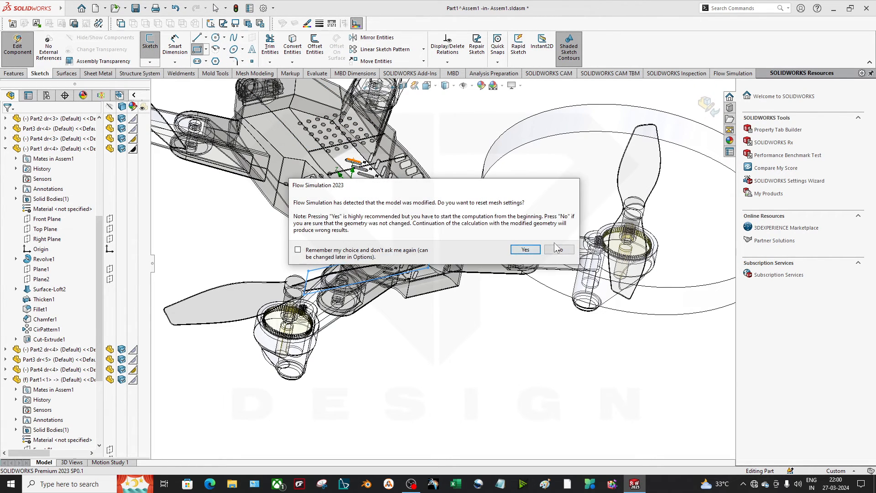
click(557, 248)
Try to revolve the rectangle 360° about its vertical edge nearest the propeller hub.
click(14, 73)
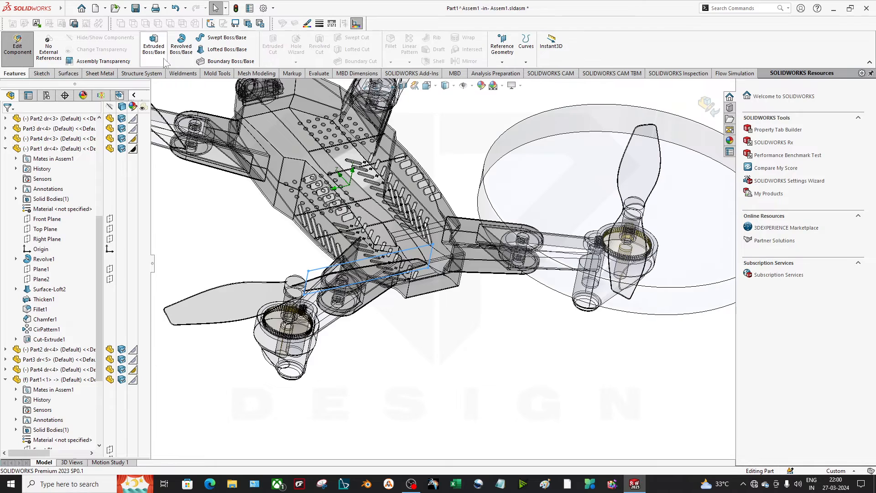
click(181, 44)
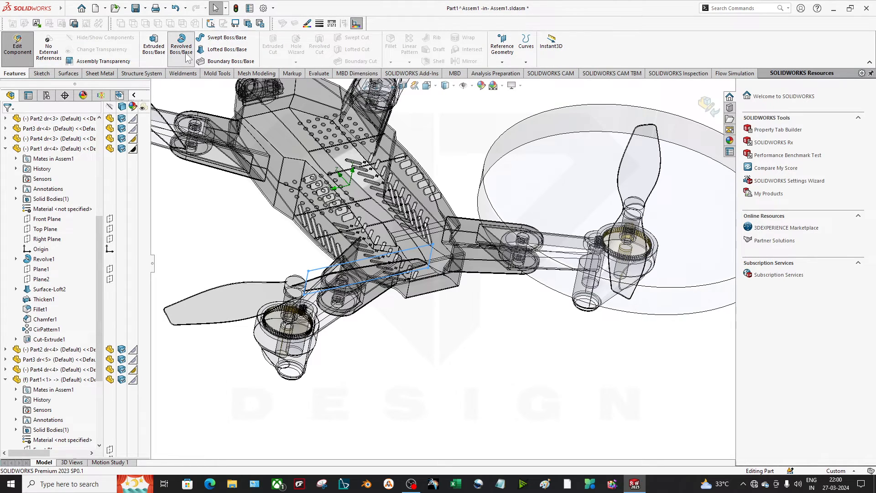
click(307, 282)
mouse_move(305, 292)
middle_down()
mouse_move(292, 309)
mouse_move(262, 301)
middle_up()
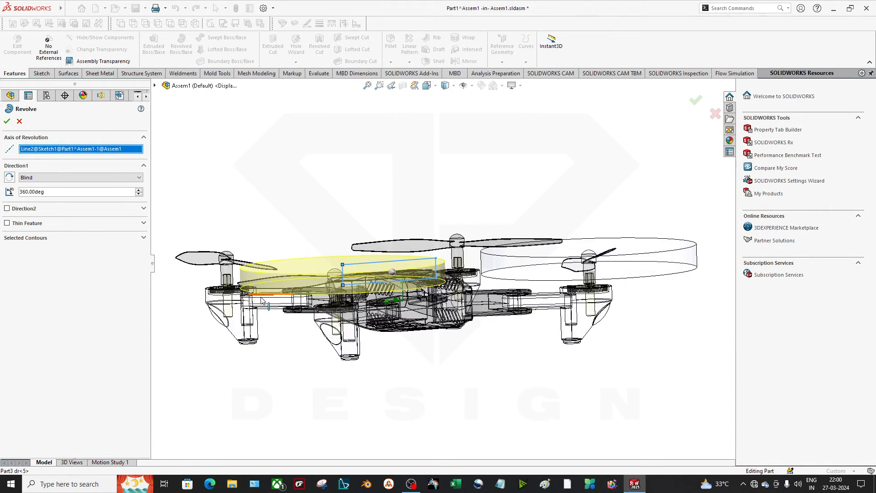
click(712, 112)
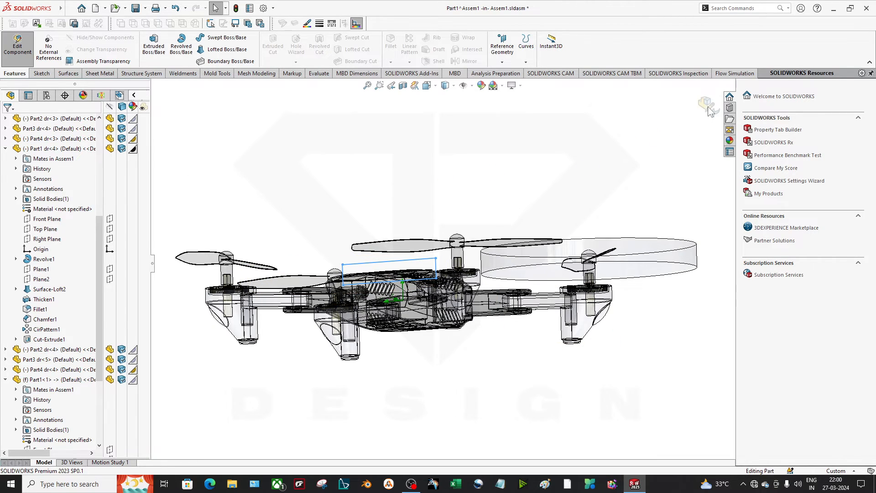
Finish editing the new part in context and return to the drone assembly.
click(708, 108)
middle_drag(362, 198, 525, 270)
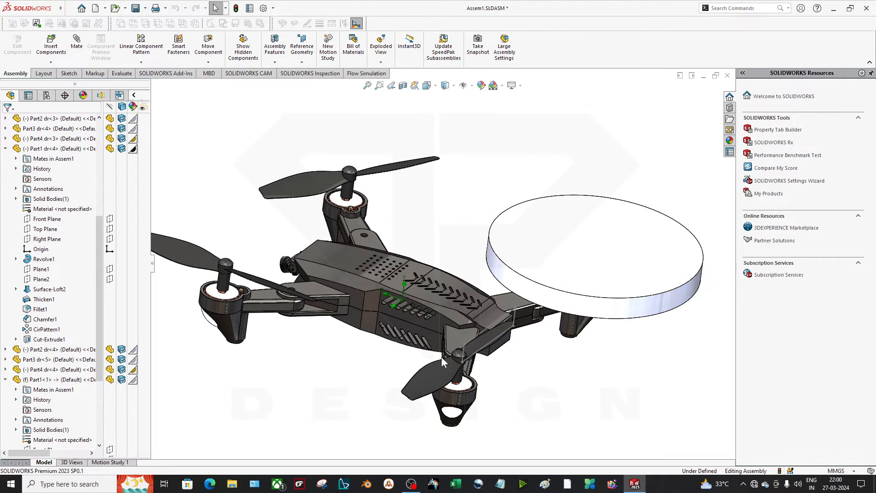
middle_drag(442, 356, 548, 292)
Make the existing disc part Part1<1> transparent so the propeller inside it can be seen.
click(610, 237)
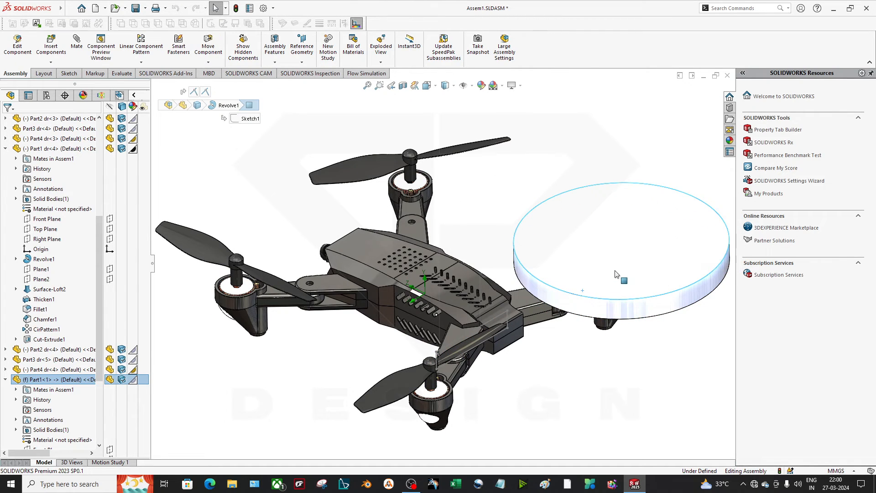
scroll(474, 180, down, 3)
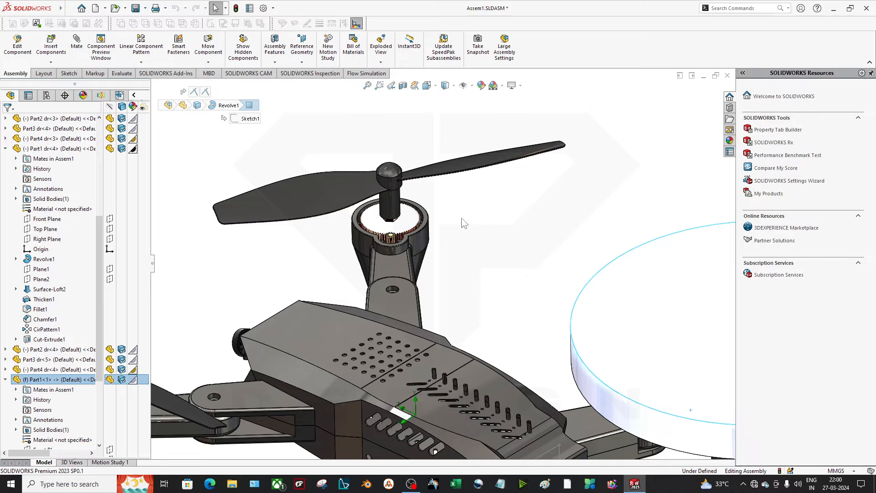
scroll(464, 223, up, 5)
middle_drag(417, 247, 474, 334)
right_click(497, 335)
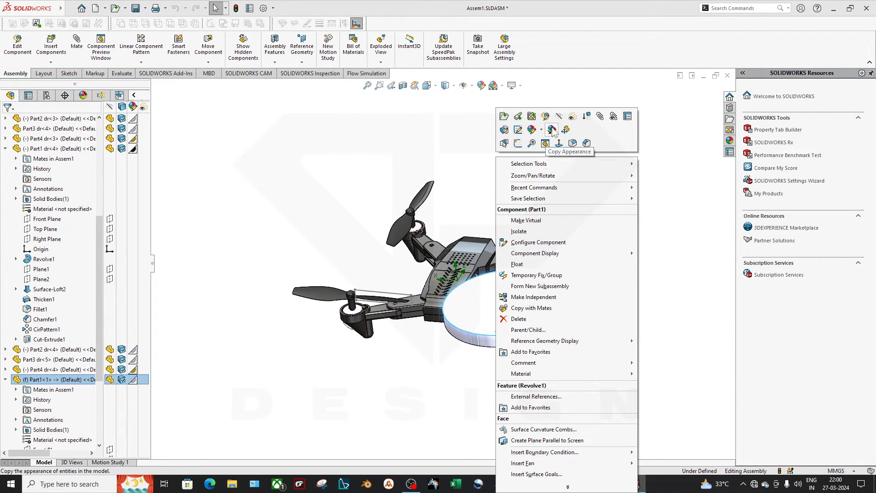
click(571, 117)
scroll(557, 365, down, 2)
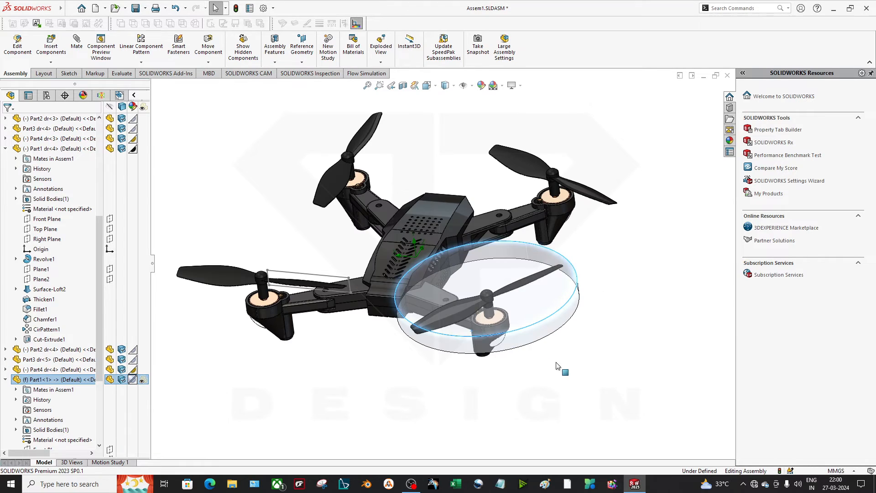
Examine from above and from the side how the transparent disc encloses the propeller's blades, hub and shaft.
scroll(470, 359, down, 5)
scroll(470, 359, up, 2)
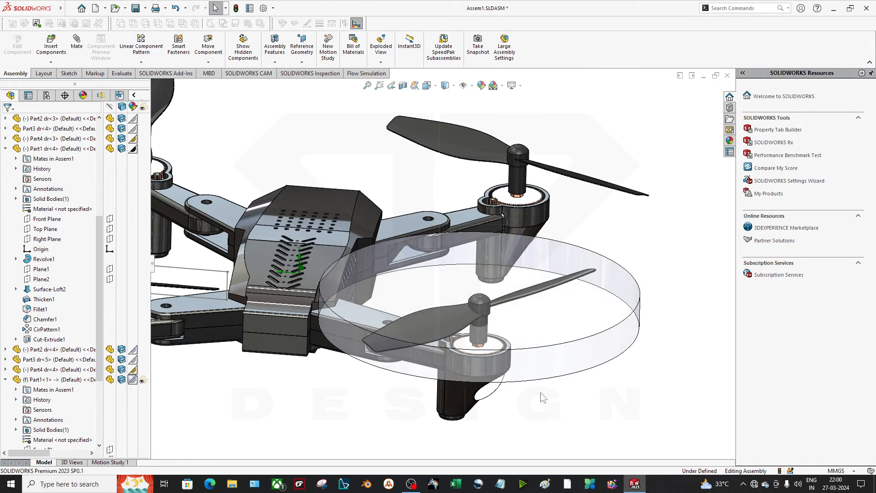
middle_drag(449, 343, 416, 368)
click(417, 367)
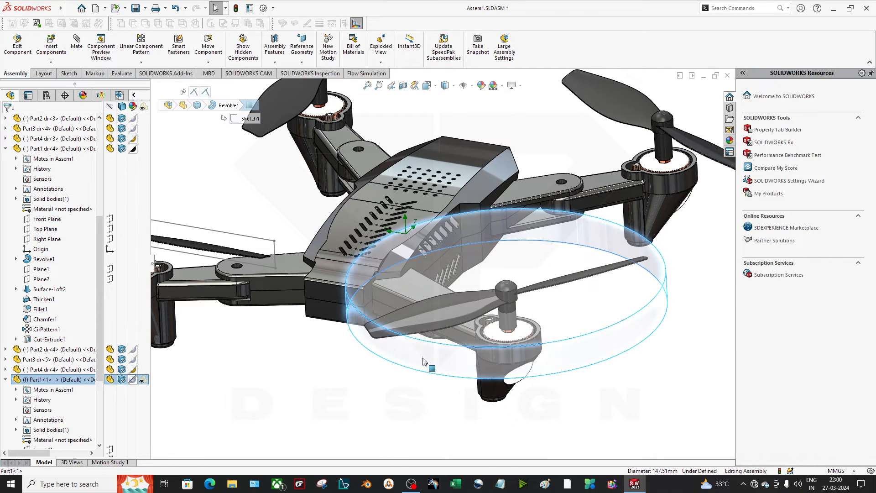
scroll(657, 388, up, 2)
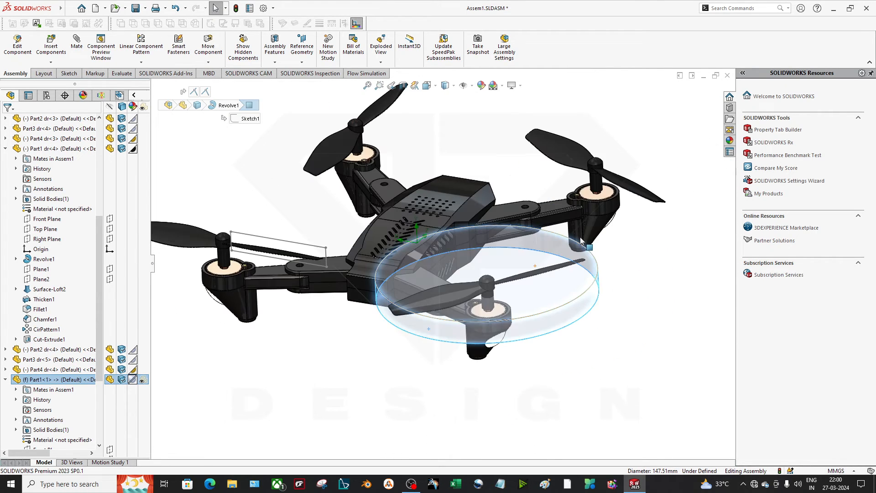
scroll(680, 322, down, 4)
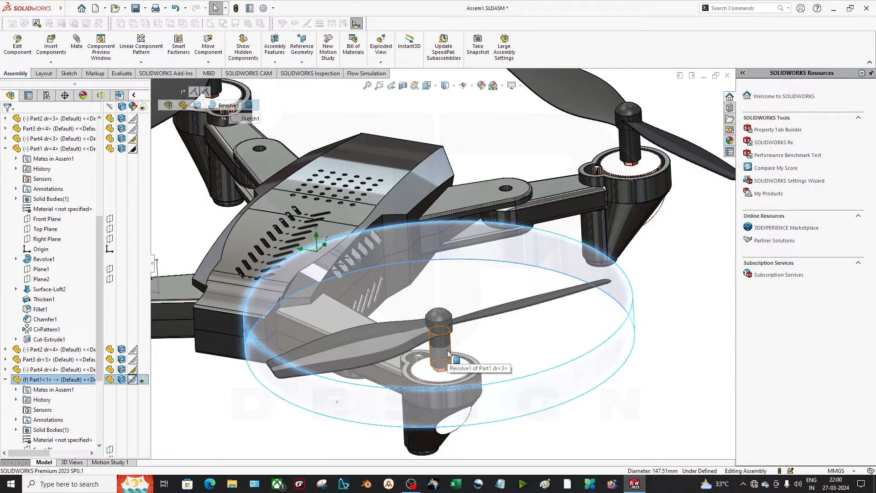
scroll(447, 354, up, 2)
middle_drag(447, 354, 438, 302)
scroll(437, 299, down, 5)
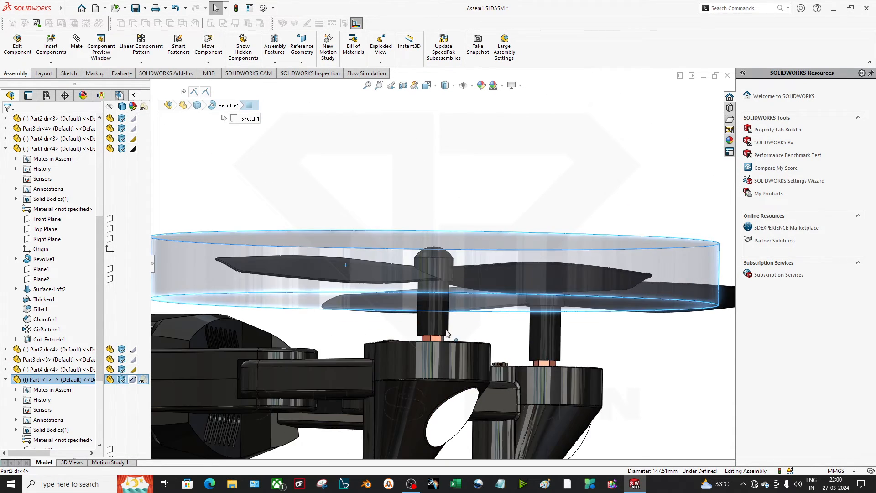
scroll(437, 300, down, 2)
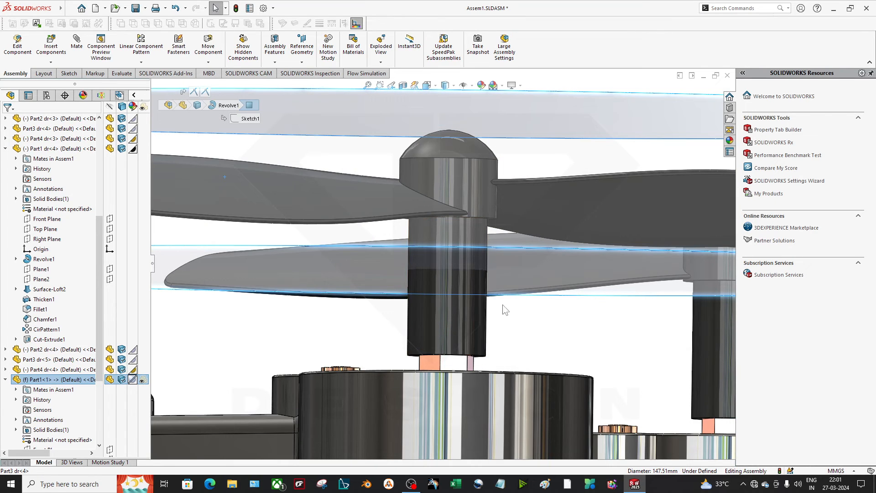
scroll(440, 411, up, 10)
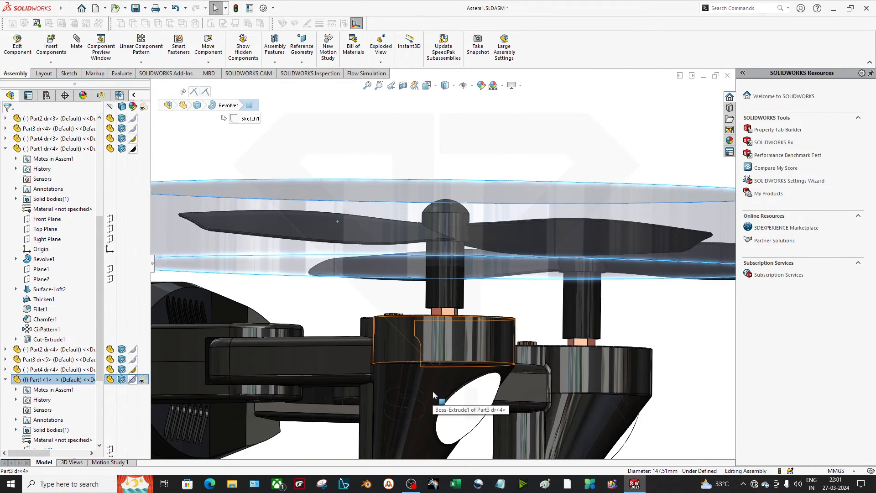
middle_drag(396, 287, 405, 318)
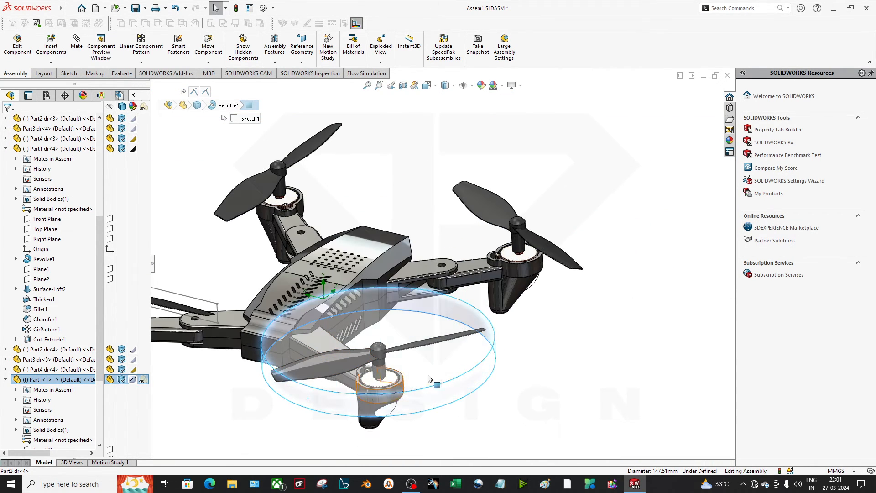
click(485, 378)
Show the three hidden disc parts Part1<2>, Part1<4> and Part1<5> around the other propellers.
scroll(53, 352, down, 4)
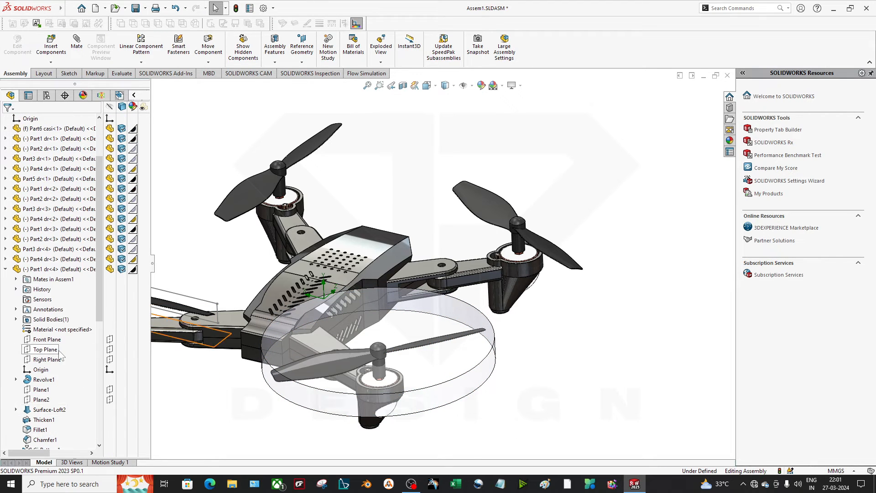
click(39, 380)
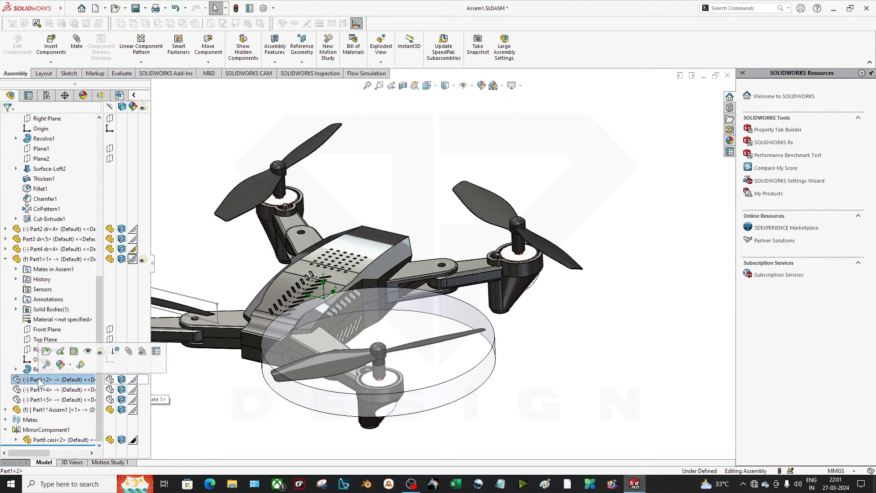
shift+click(62, 398)
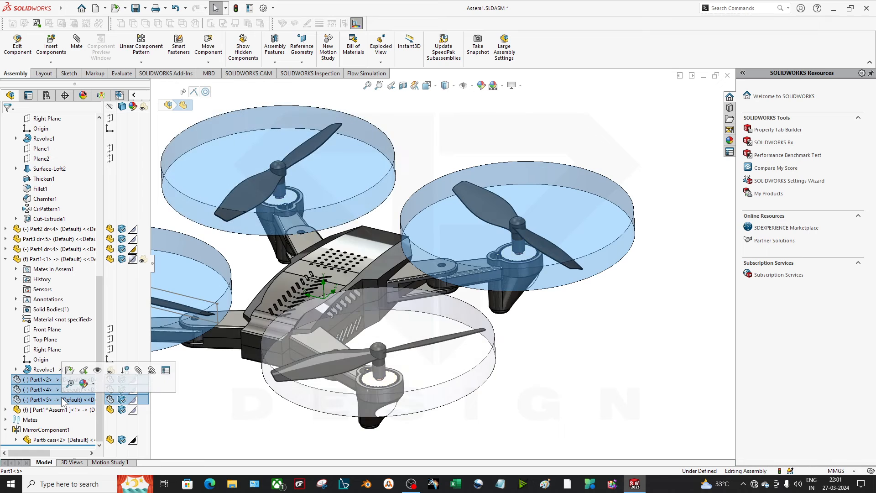
right_click(62, 400)
click(96, 198)
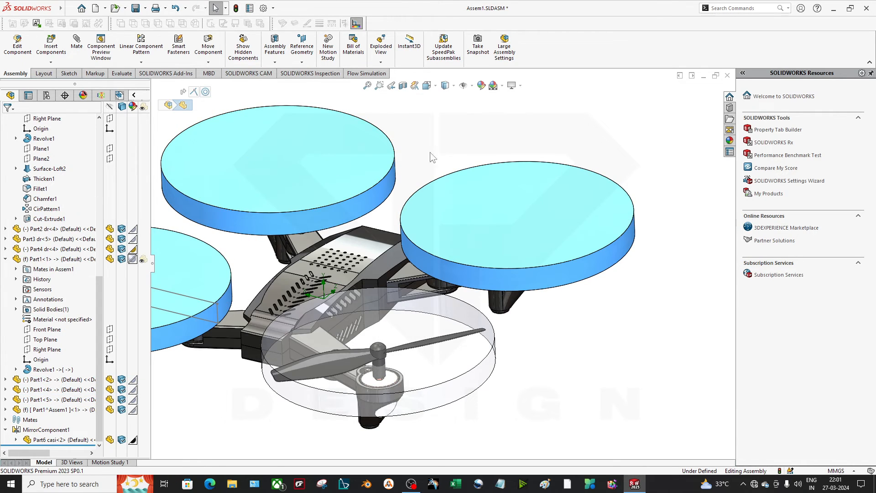
click(451, 143)
Make the three opaque discs Part1<2>, Part1<4> and Part1<5> transparent.
click(495, 220)
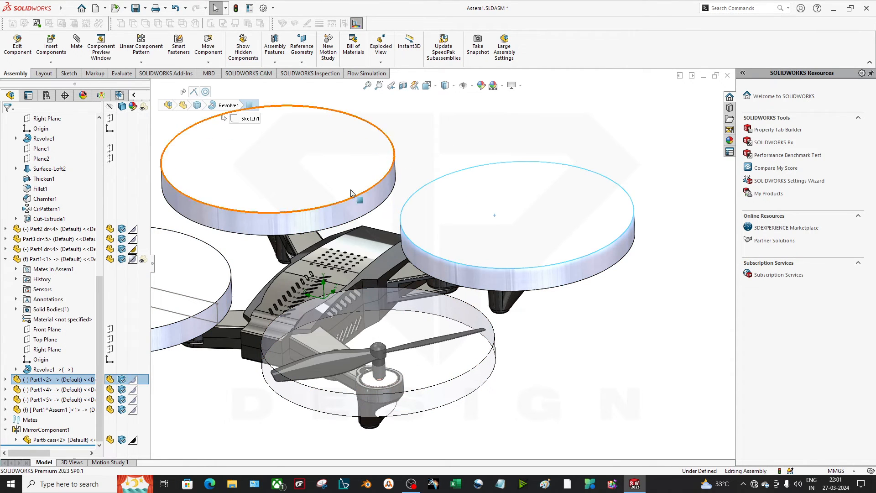
ctrl+click(352, 192)
ctrl+click(192, 273)
right_click(184, 274)
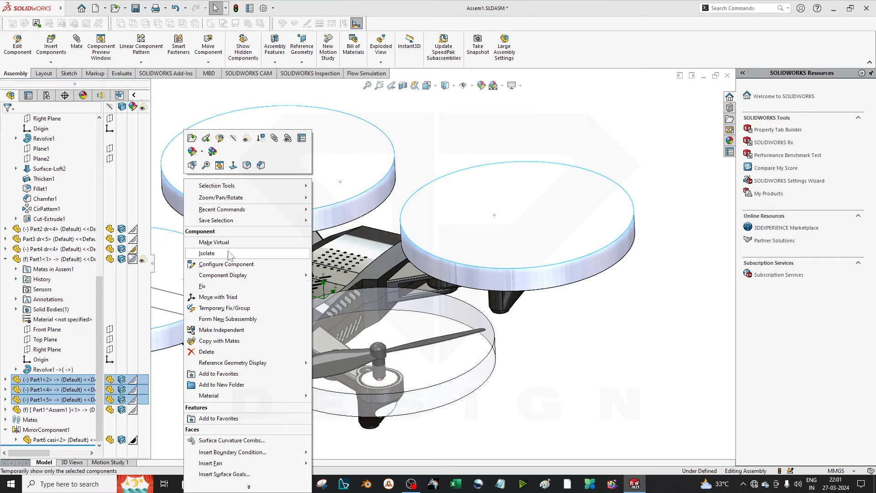
click(247, 138)
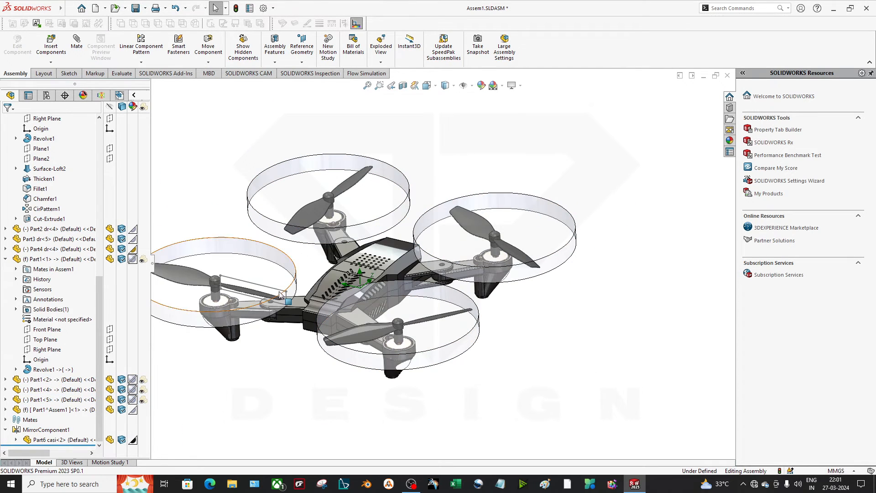
scroll(502, 269, up, 3)
scroll(393, 278, down, 2)
scroll(394, 278, down, 2)
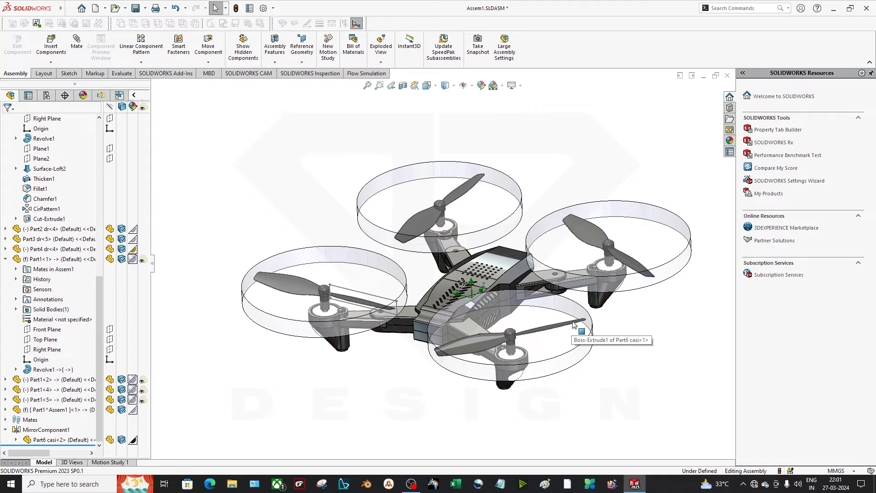
Display the Flow Simulation project tree together with the Flow Simulation commands.
click(101, 95)
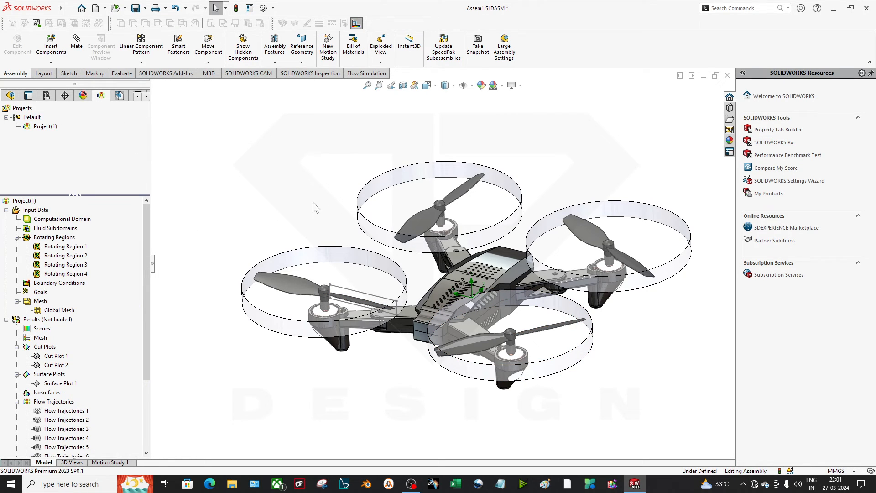
click(367, 73)
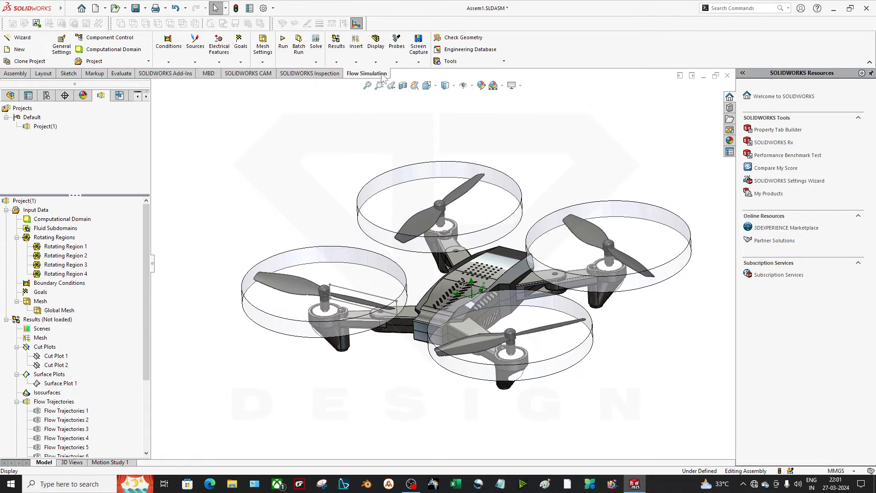
Check in the add-ins list that SOLIDWORKS Flow Simulation 2023 is active and set to load at start-up, without changing anything.
click(273, 8)
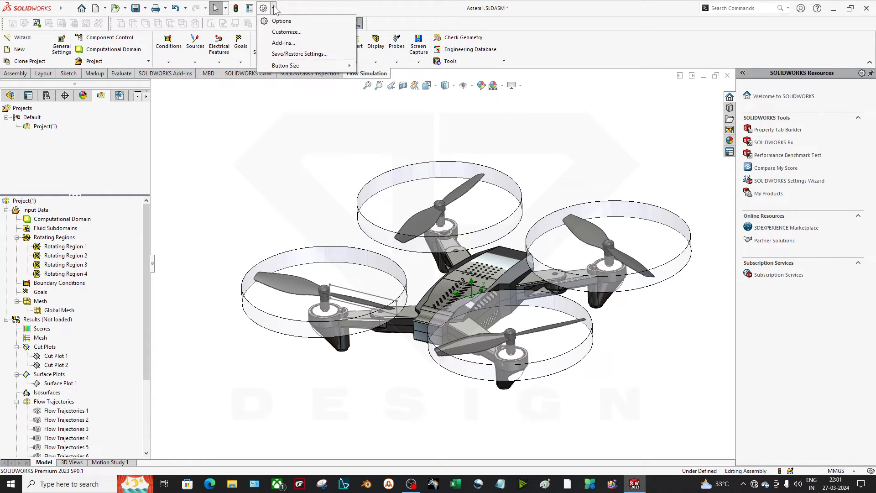
click(283, 43)
scroll(292, 264, down, 5)
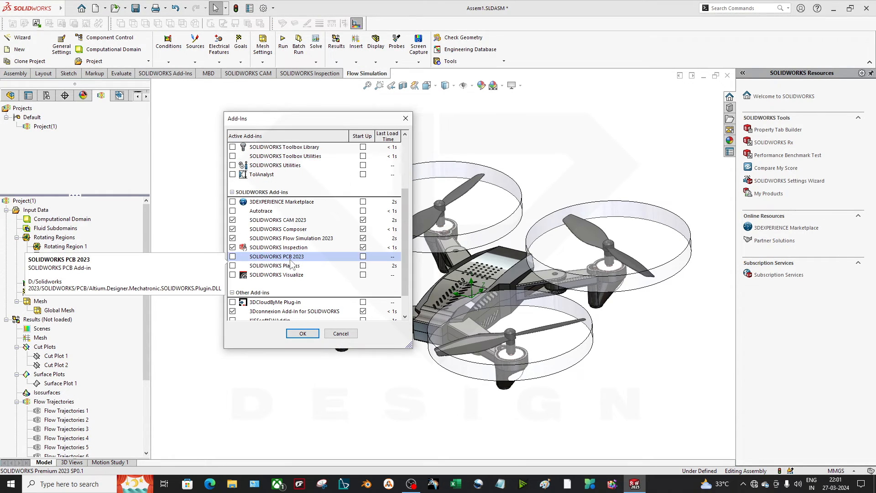
scroll(290, 222, down, 1)
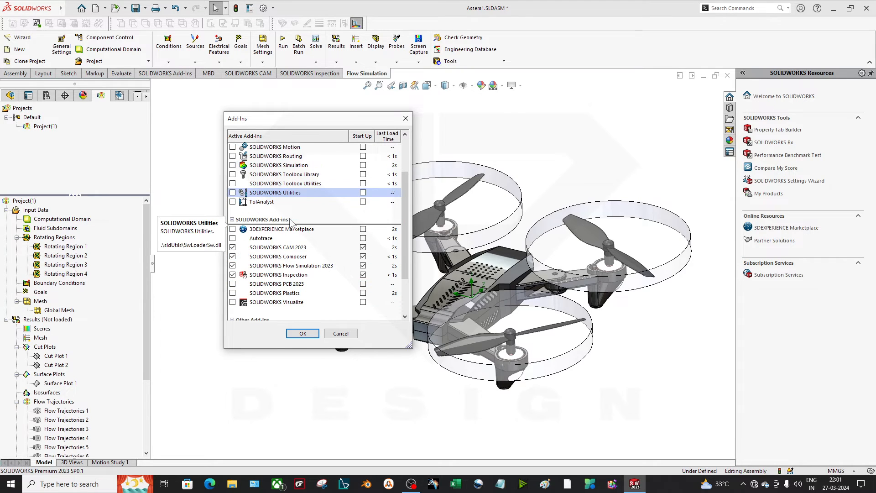
scroll(291, 222, down, 2)
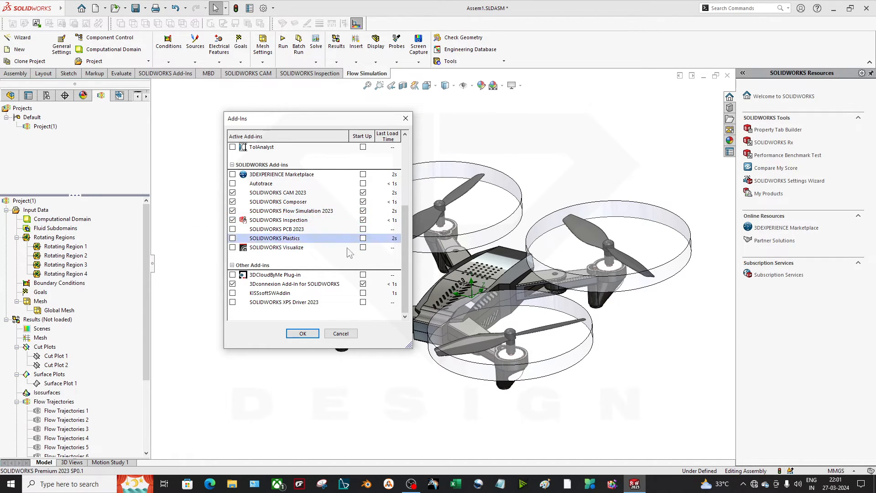
click(335, 333)
Check which SOLIDWORKS Flow Simulation variant is loaded as an add-in, and return to the Flow Simulation commands.
click(165, 74)
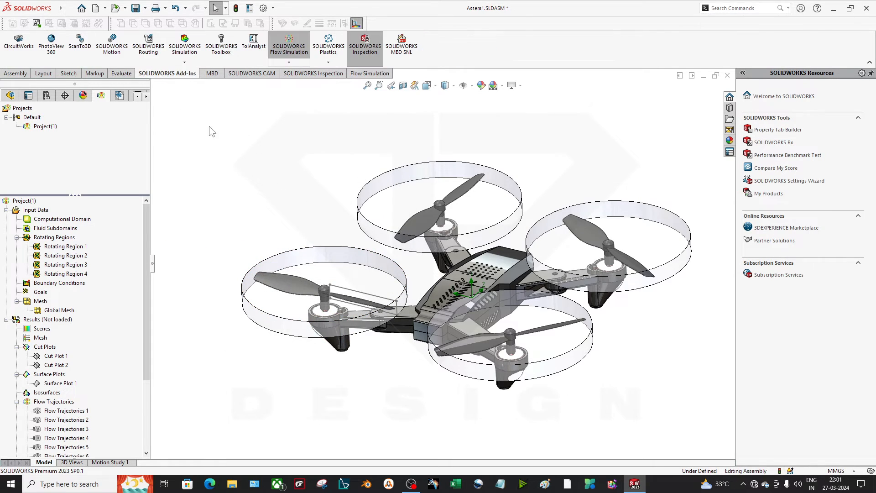
click(288, 63)
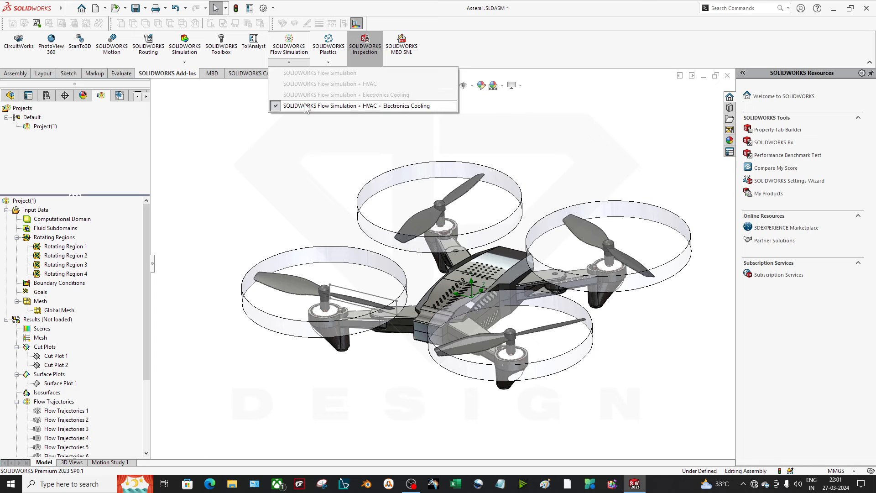
click(290, 227)
click(367, 73)
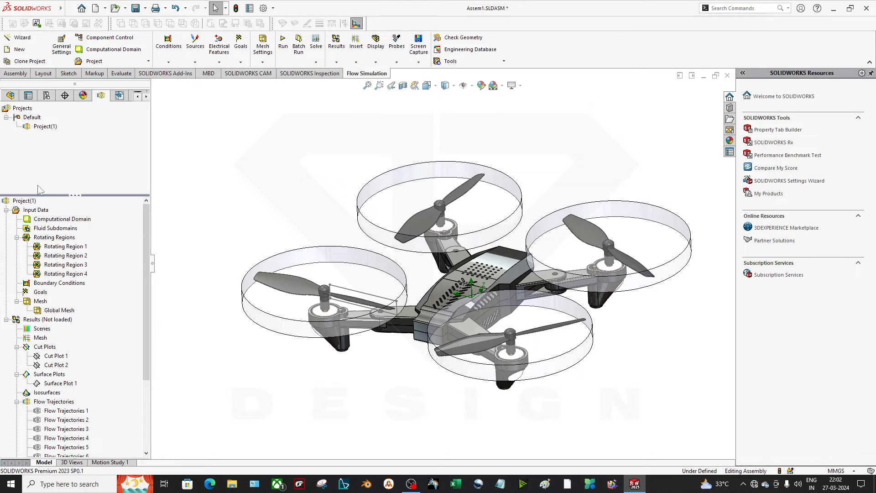
Review the existing Project(1) tree from its input data to its results, and look over the drone from different angles.
scroll(87, 337, down, 4)
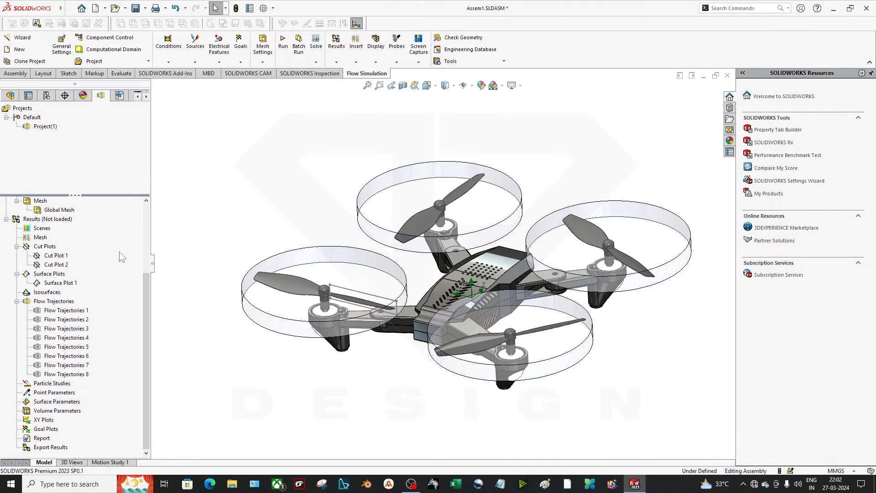
scroll(75, 291, up, 4)
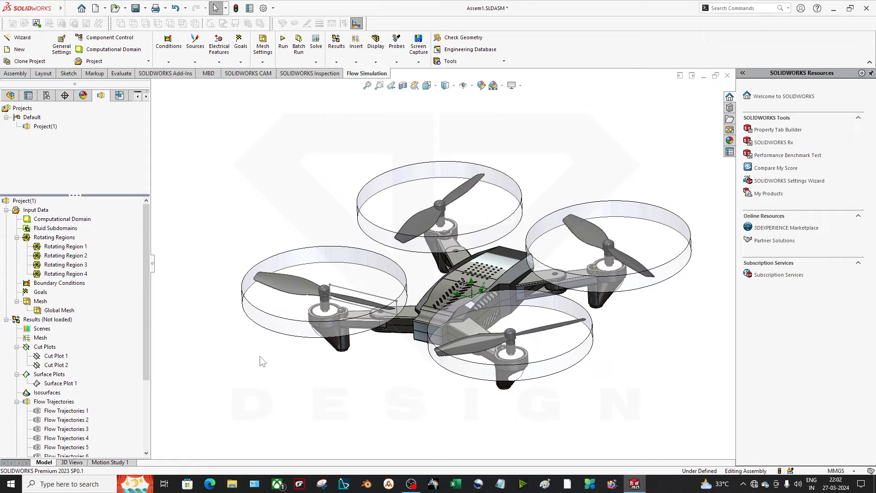
scroll(531, 294, up, 1)
middle_drag(437, 281, 453, 297)
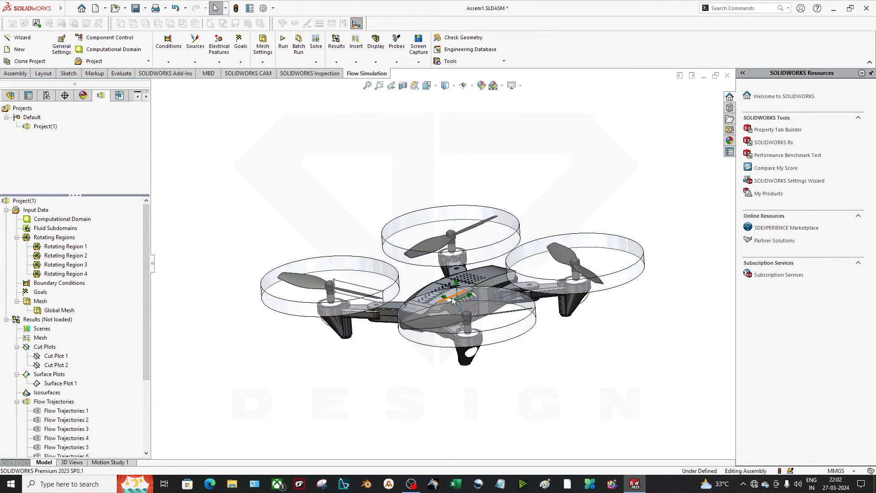
middle_drag(478, 270, 491, 291)
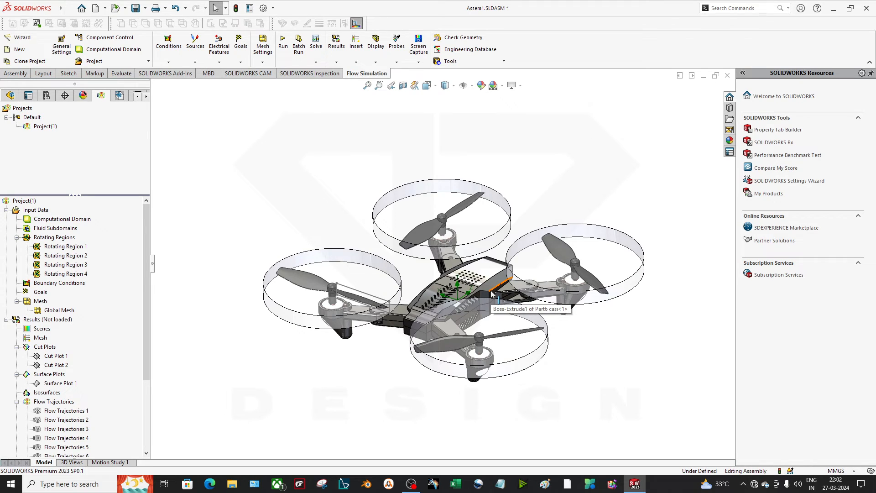
click(45, 127)
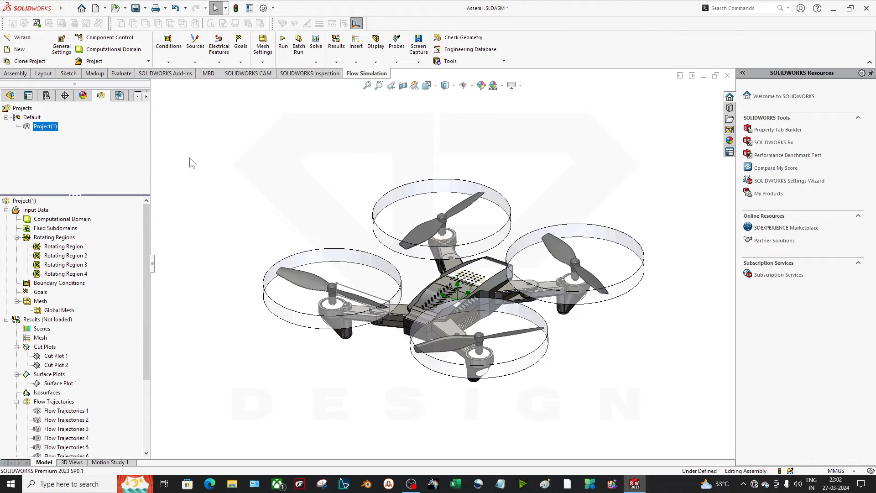
scroll(491, 303, down, 3)
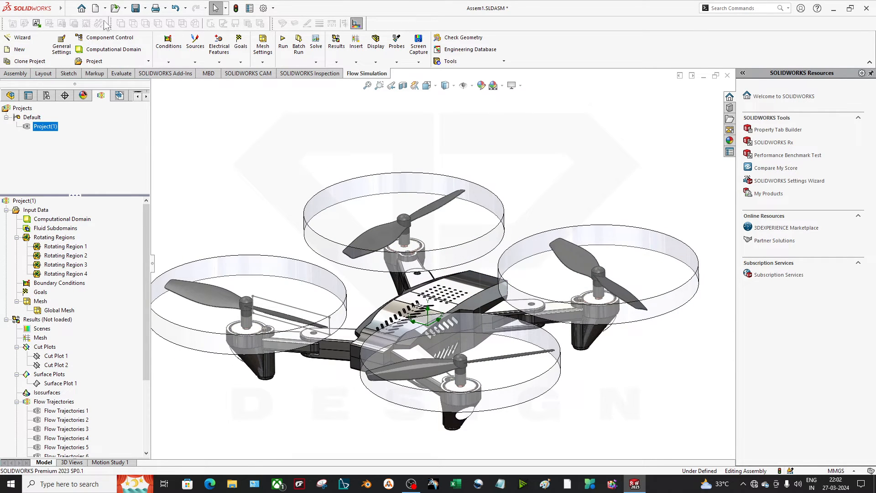
Save the assembly with its unsaved virtual components stored internally.
click(135, 8)
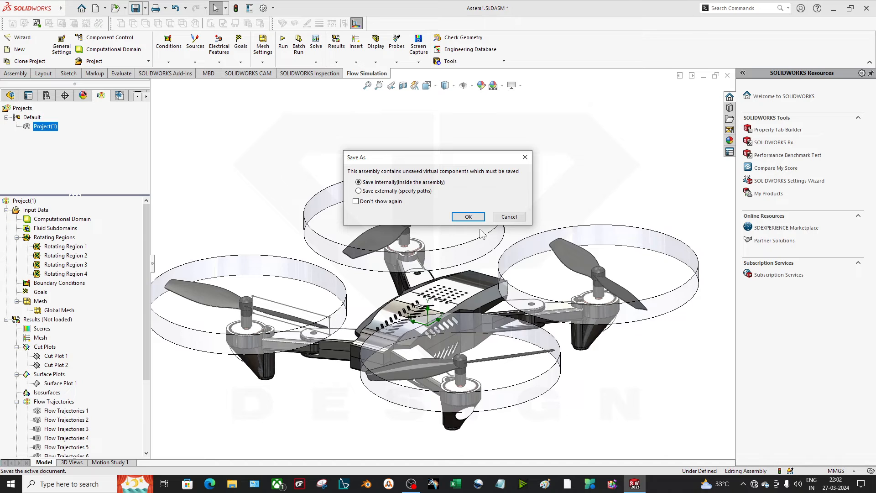
click(384, 191)
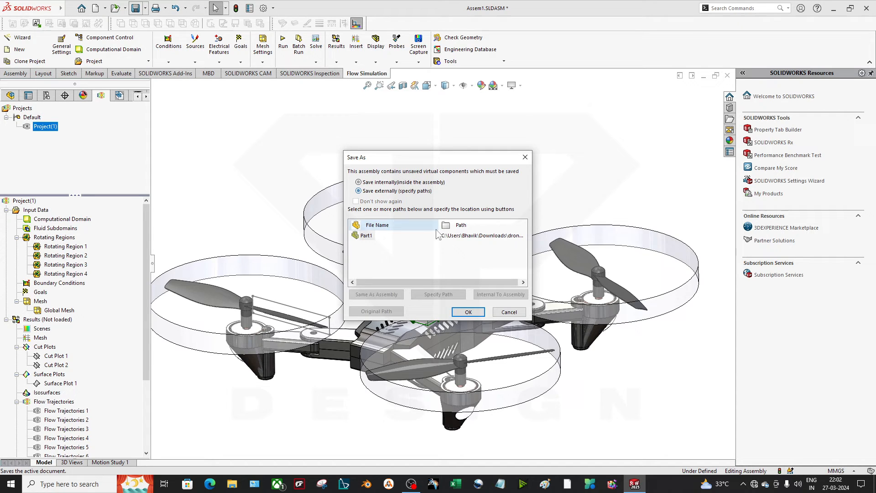
click(467, 311)
click(492, 250)
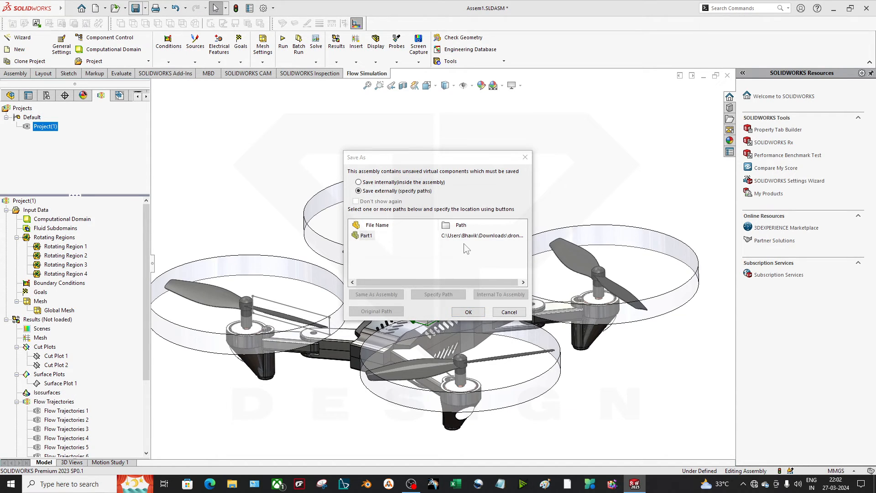
click(376, 183)
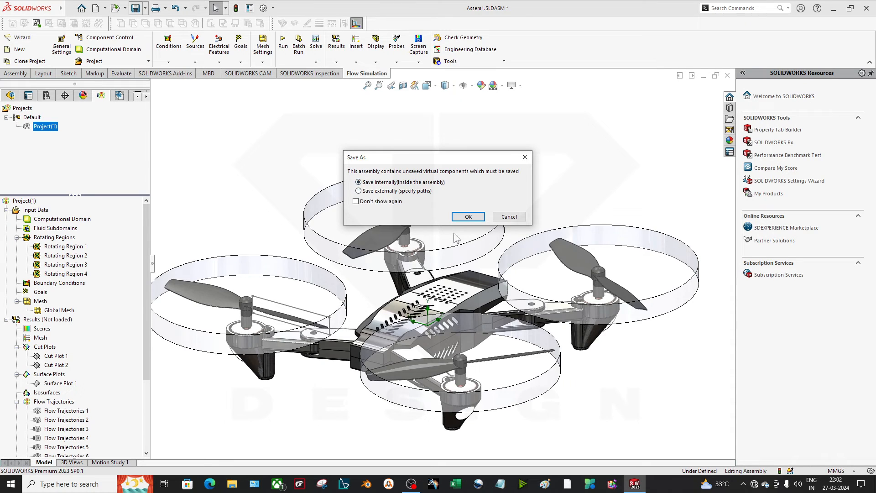
click(468, 217)
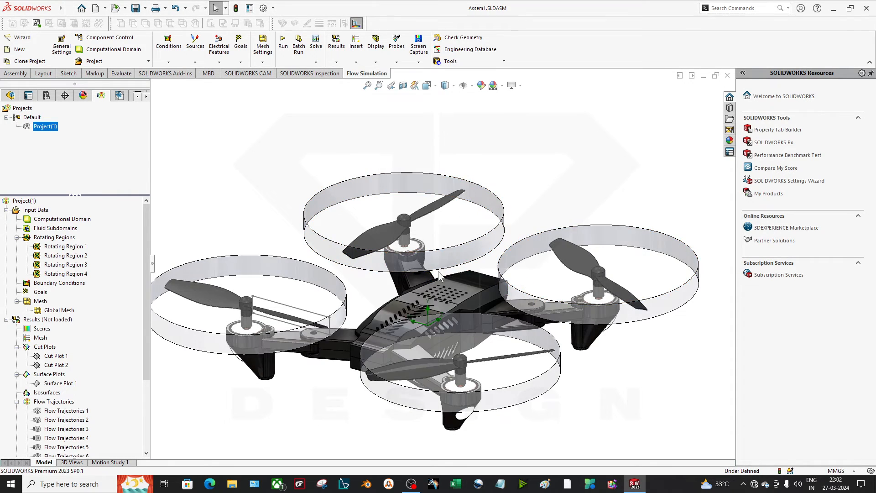
Start a new Flow Simulation project with the Wizard, naming it Drone_CFD and using the current configuration.
scroll(438, 274, up, 3)
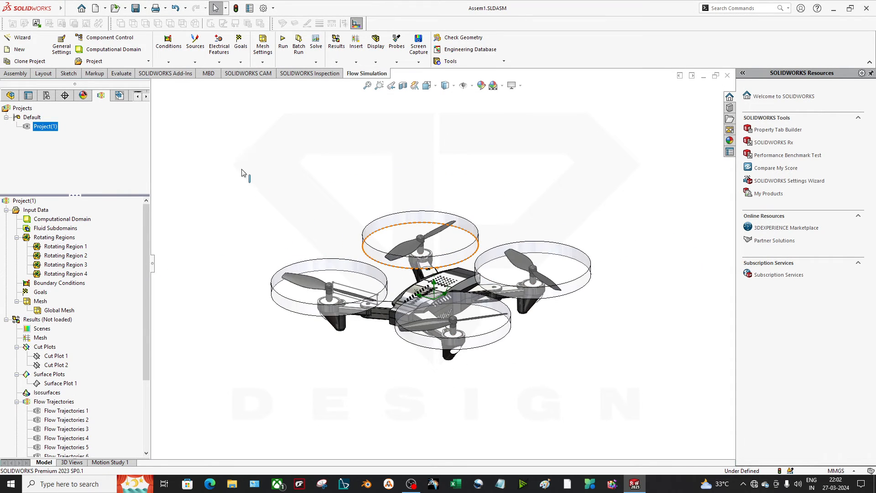
click(25, 38)
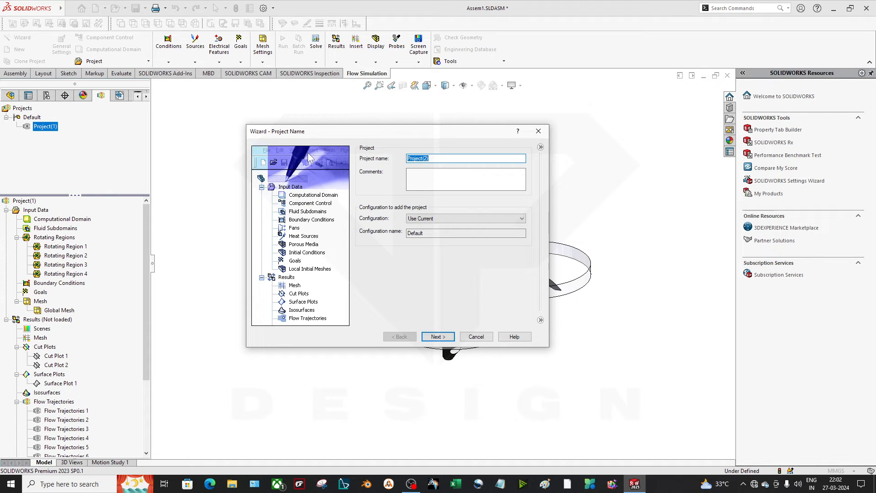
text(Drone_CFD)
click(432, 219)
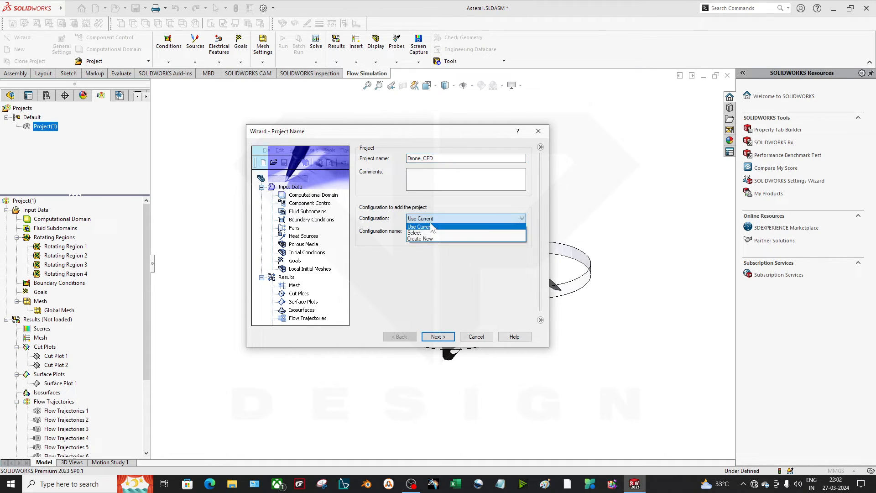
click(431, 227)
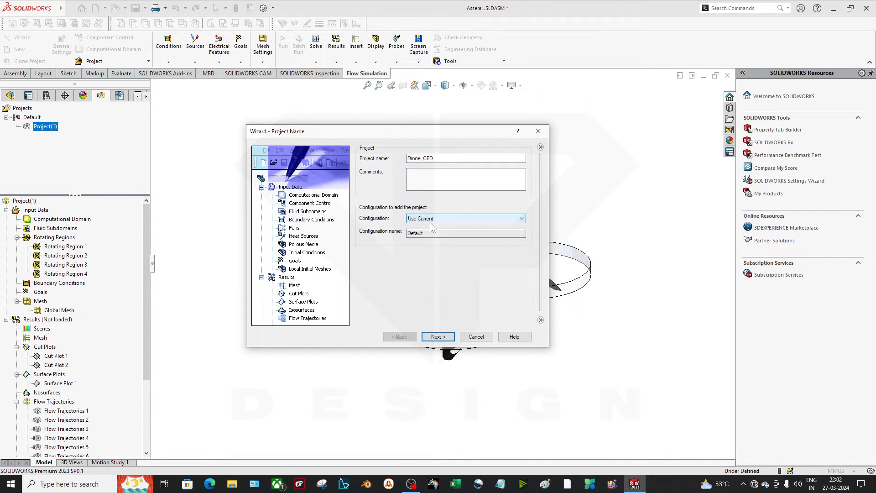
Move the wizard window aside and bring the whole drone into view beside it.
drag(361, 132, 278, 118)
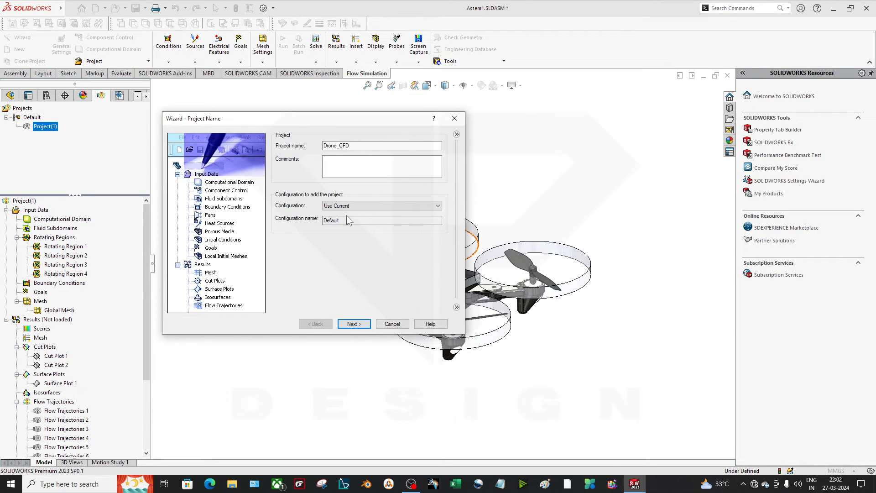
scroll(591, 341, up, 4)
scroll(548, 314, down, 2)
scroll(534, 302, up, 1)
ctrl+middle_drag(539, 302, 640, 329)
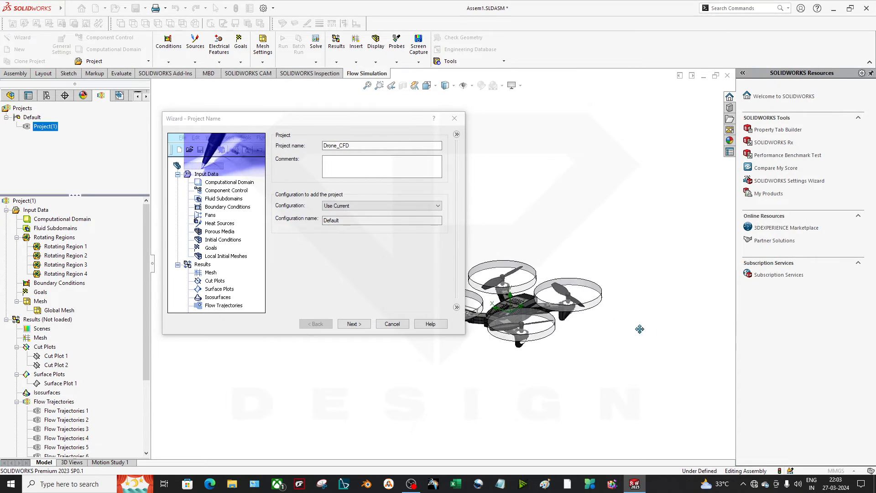
Keep Use Current as the project configuration, leave the comments empty, and continue to the unit system settings.
click(362, 206)
click(349, 213)
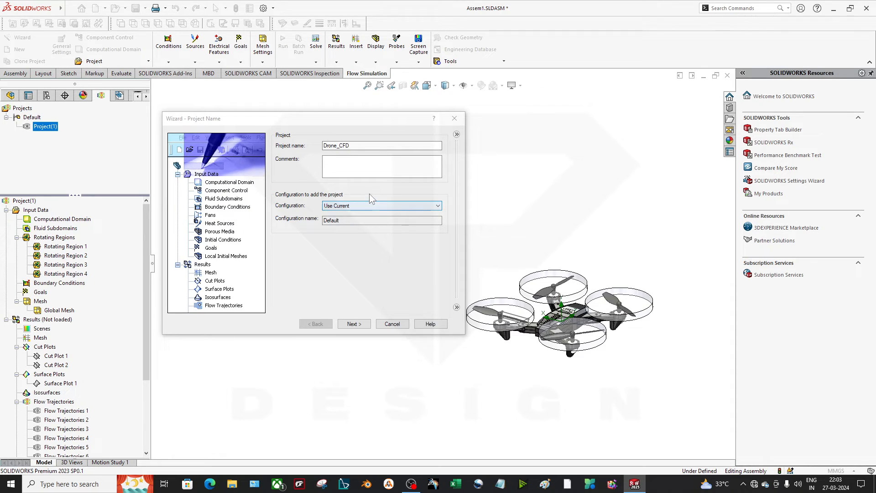
click(369, 206)
click(368, 206)
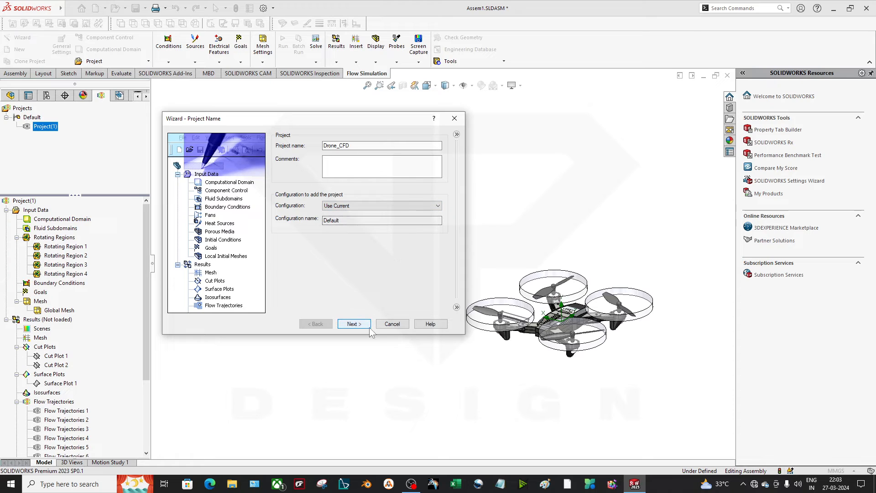
click(384, 169)
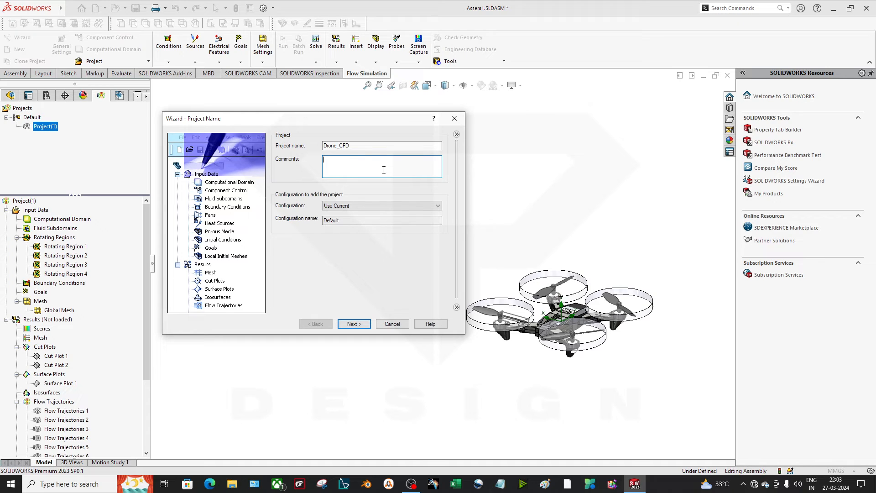
click(367, 325)
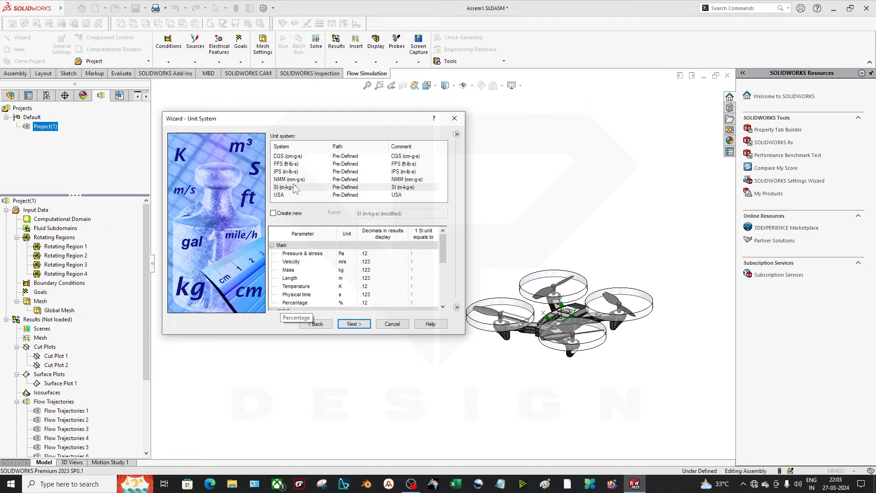
Choose the predefined SI (m-kg-s) unit system and review its parameter units.
click(295, 188)
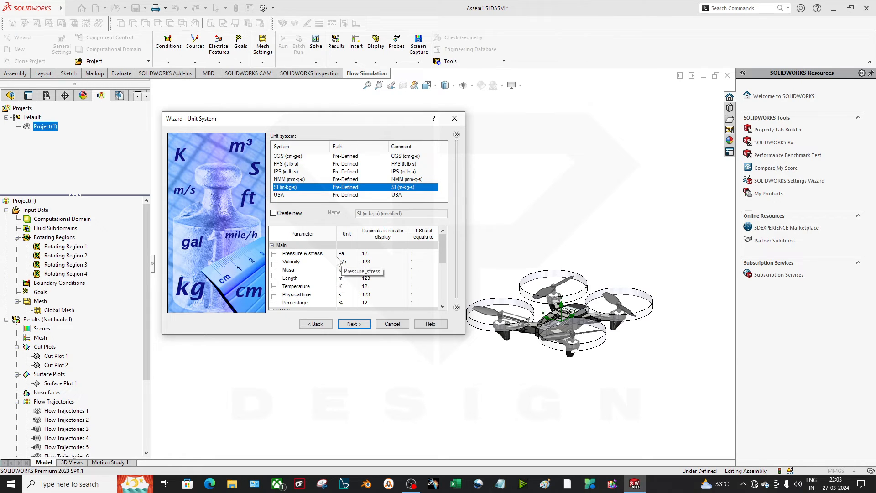
scroll(335, 281, down, 1)
scroll(329, 278, up, 1)
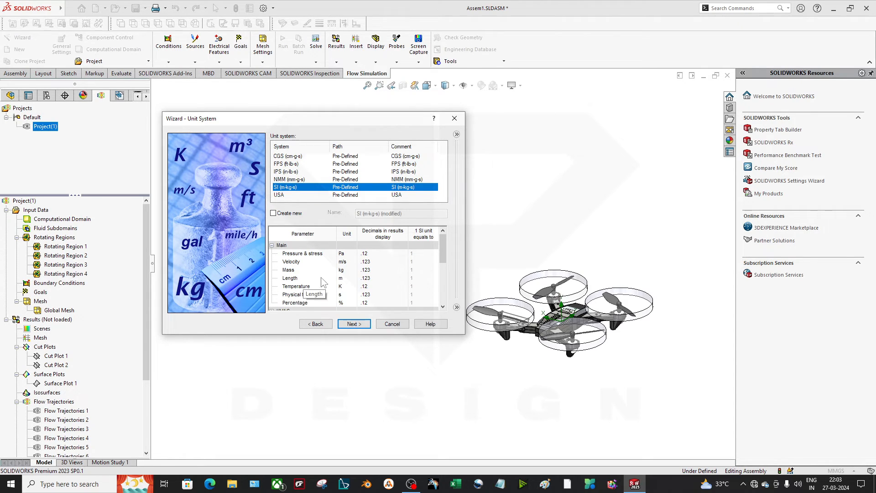
Examine the mass unit choices and the custom unit definition, cancel it, and continue to the analysis type with mass in kg.
click(349, 271)
click(354, 270)
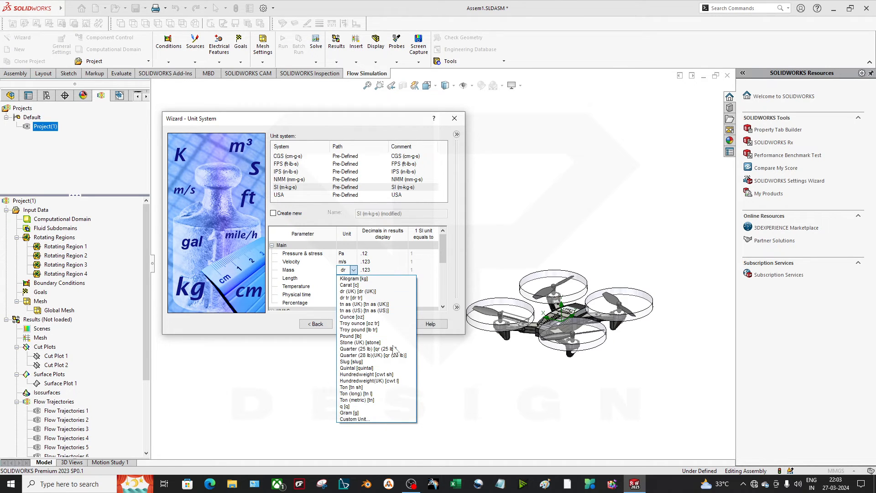
click(258, 388)
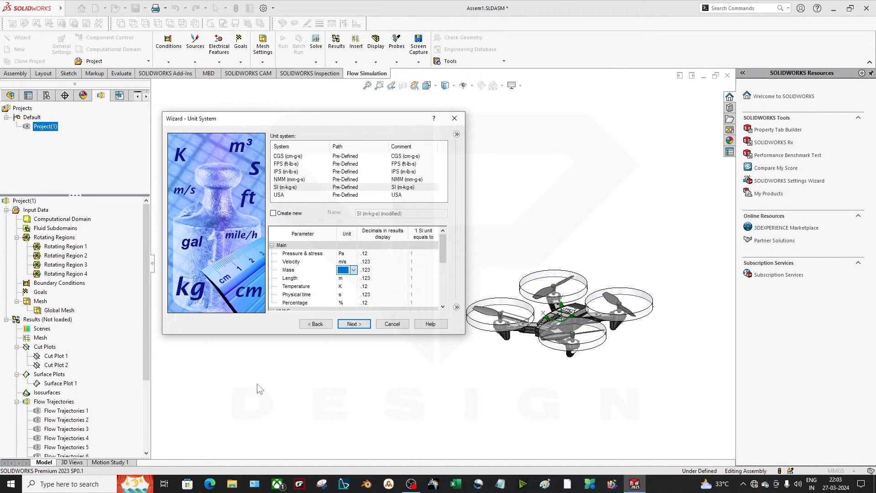
click(353, 270)
click(360, 419)
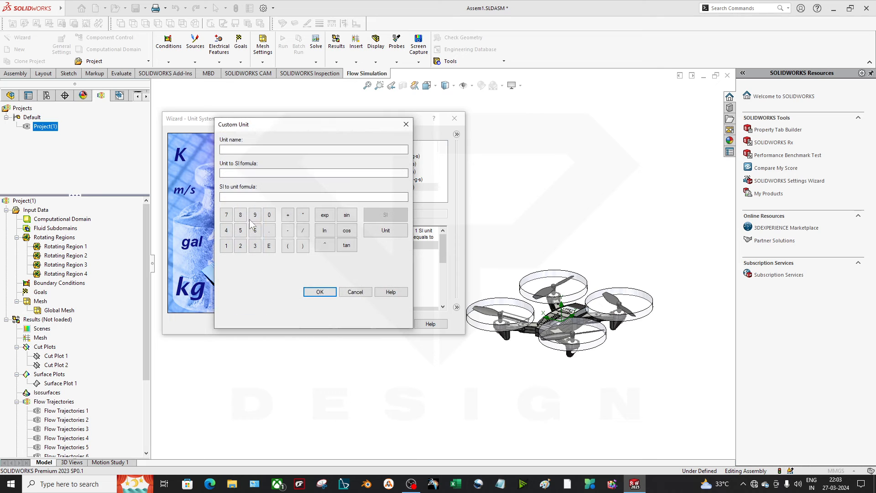
click(355, 292)
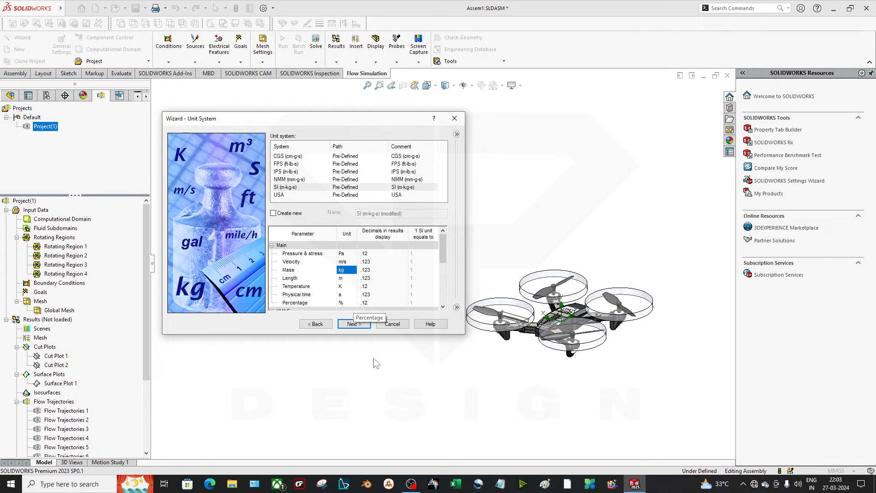
click(360, 325)
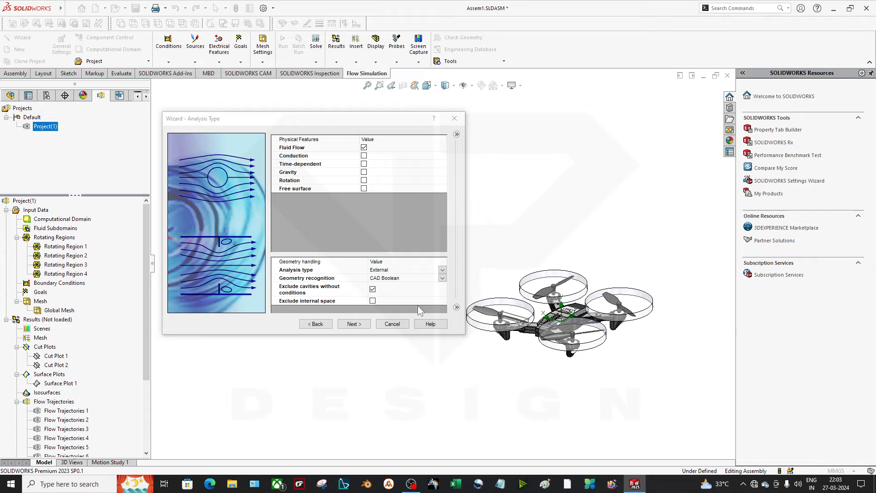
Enlarge the wizard window and review the Fluid Flow, Conduction, Time-dependent and Rotation physical features.
drag(235, 118, 205, 106)
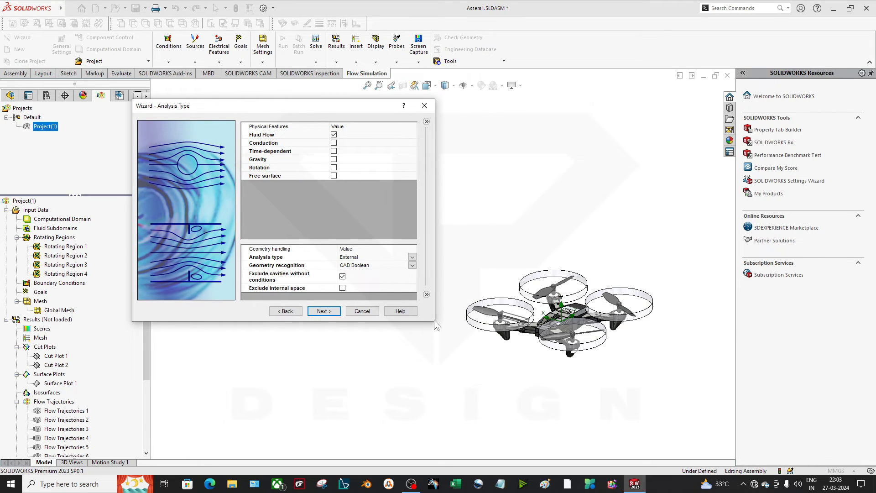
drag(434, 319, 586, 394)
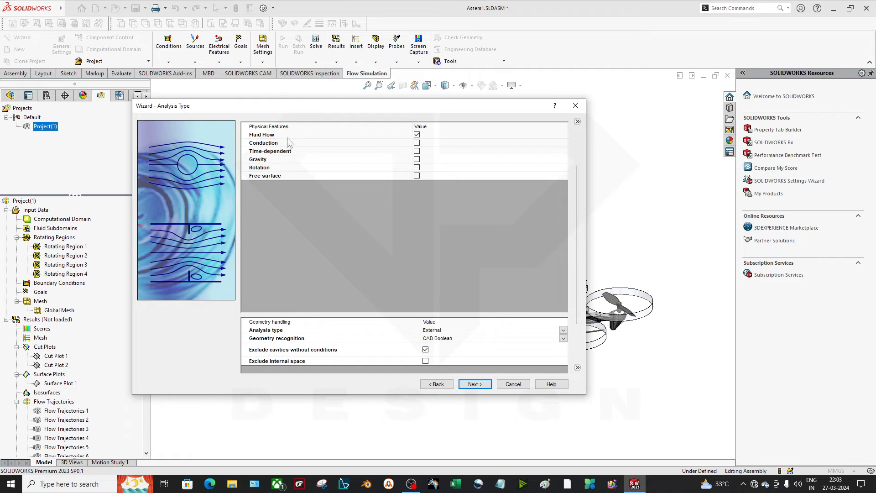
click(264, 136)
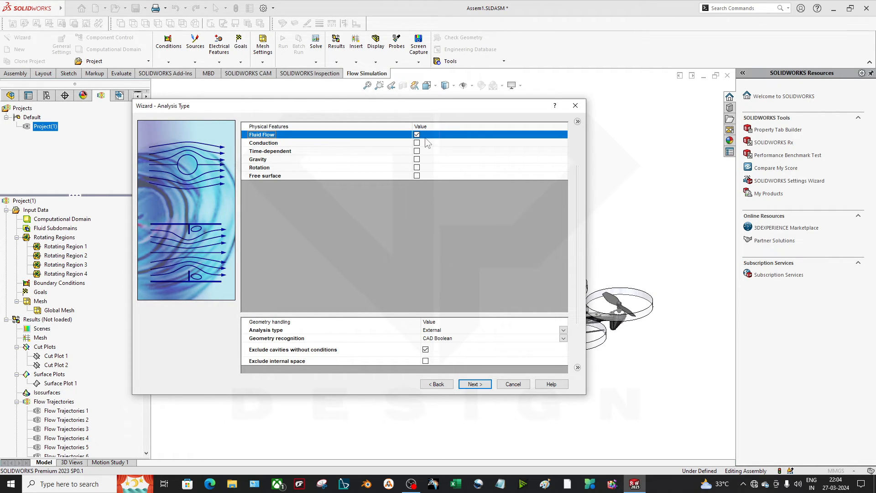
click(298, 144)
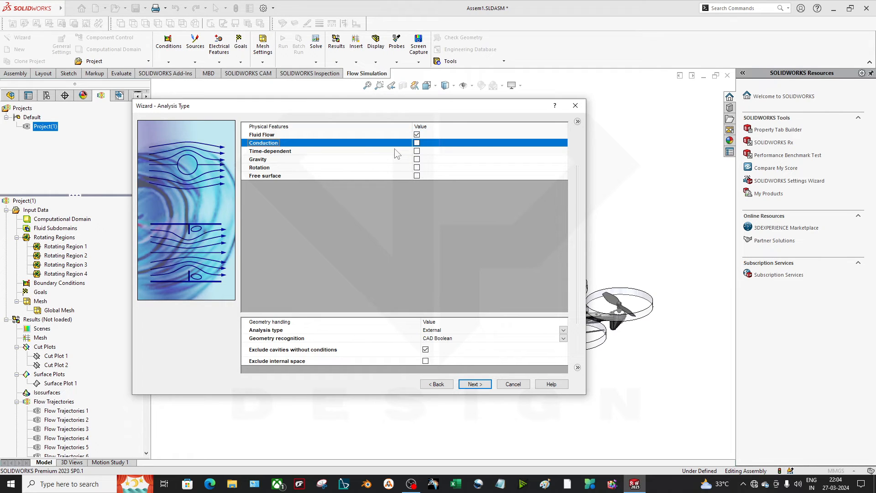
click(297, 154)
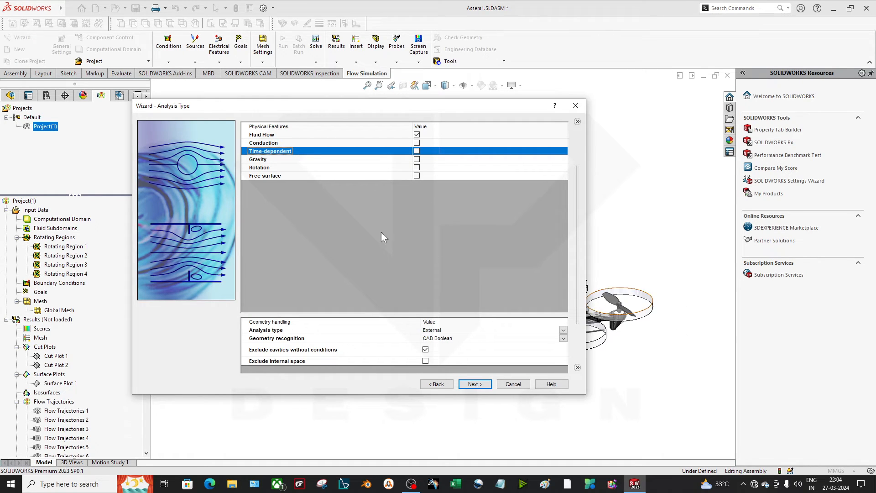
click(284, 145)
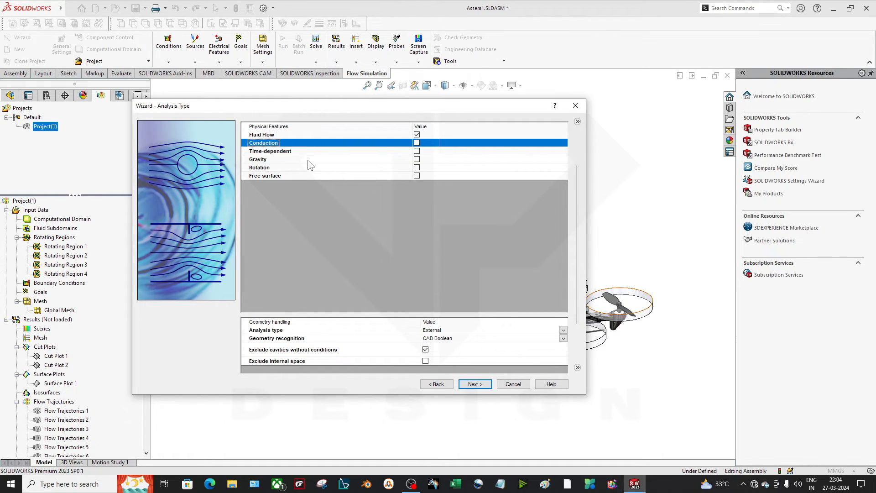
click(283, 168)
click(286, 153)
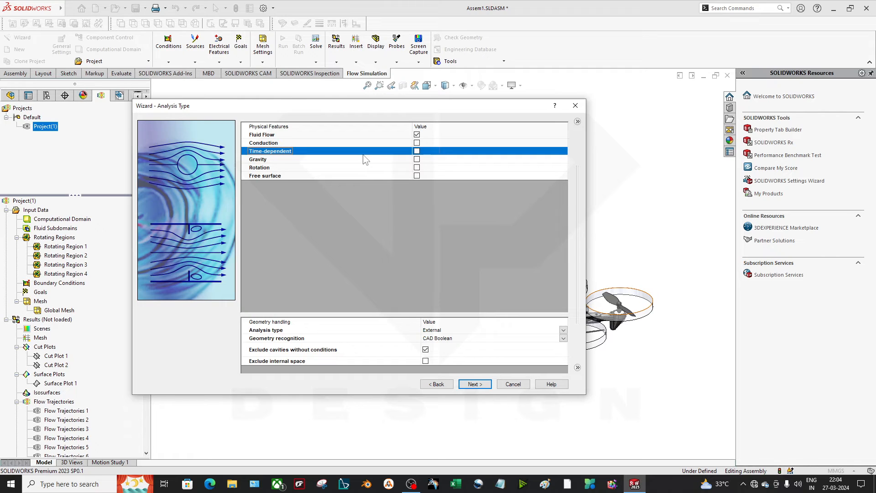
Enable the Gravity and Rotation physical features, keeping gravity at -9.81 m/s^2 in the Z component.
click(338, 161)
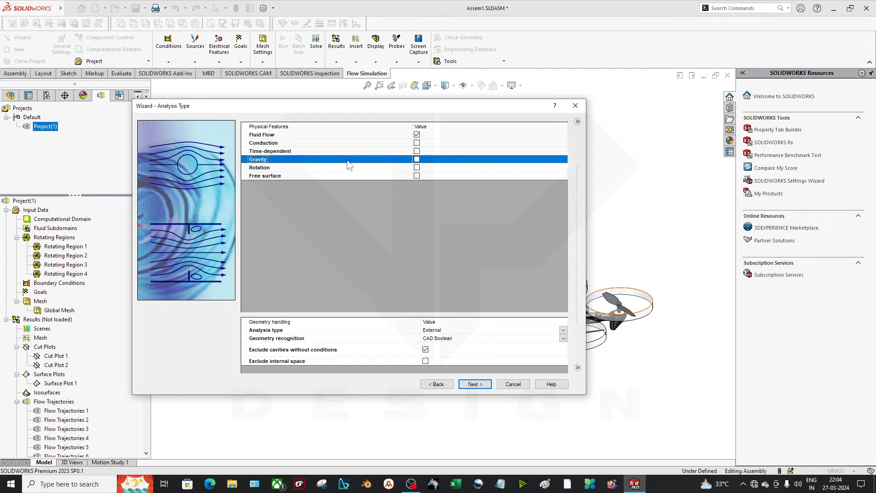
click(417, 159)
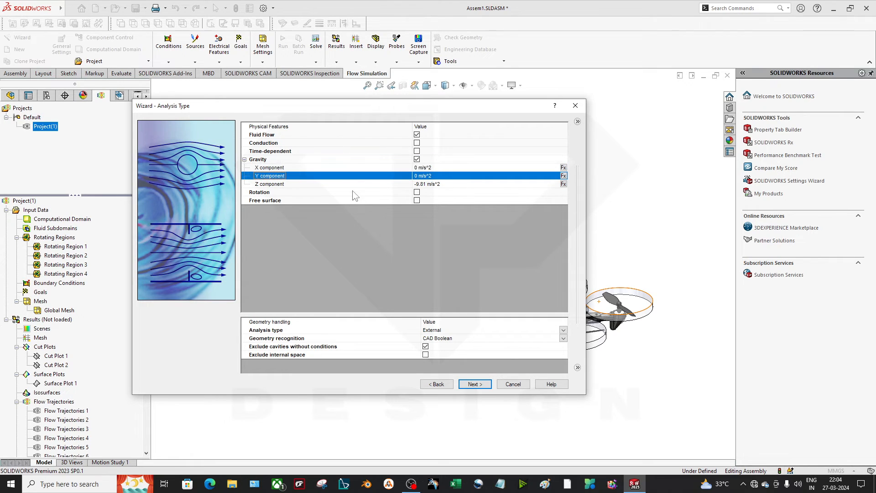
click(355, 192)
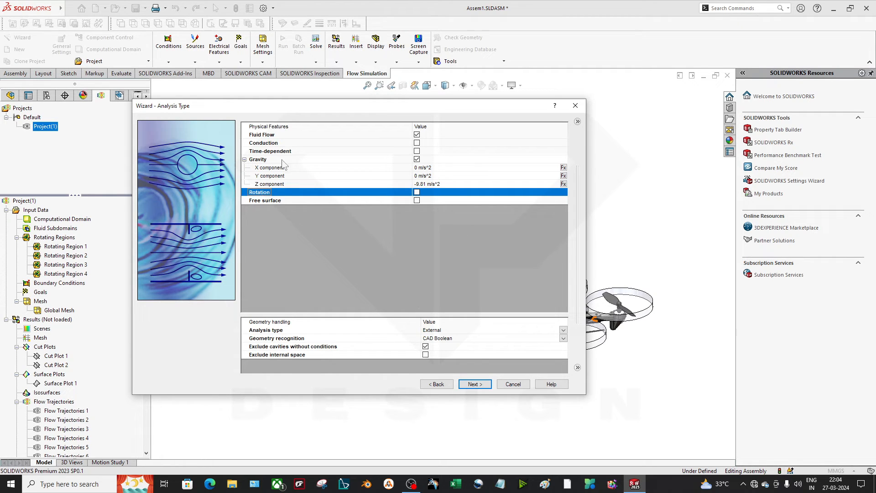
drag(270, 106, 85, 250)
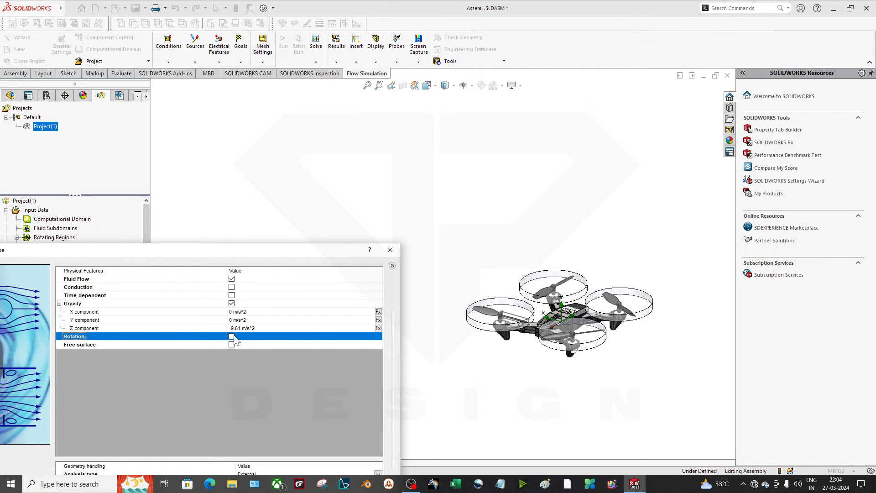
drag(227, 253, 283, 116)
click(288, 199)
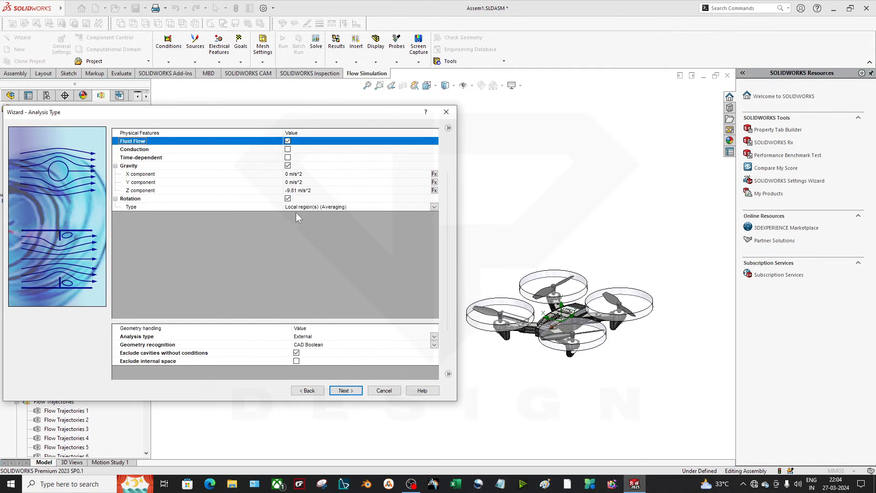
Choose Local region(s) (Averaging) as the rotation type.
click(339, 207)
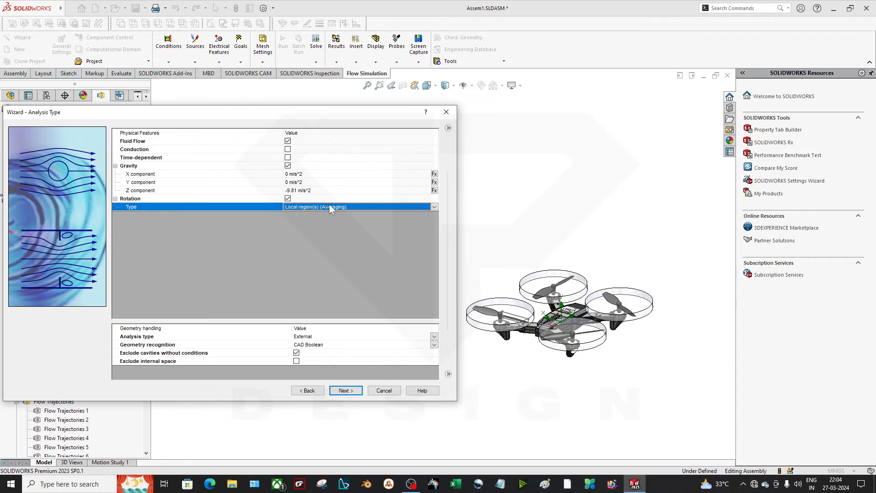
click(435, 206)
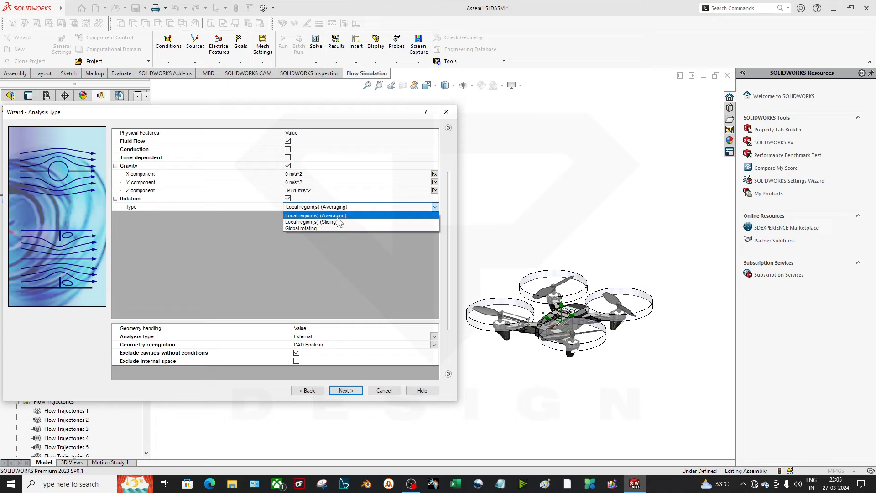
click(337, 216)
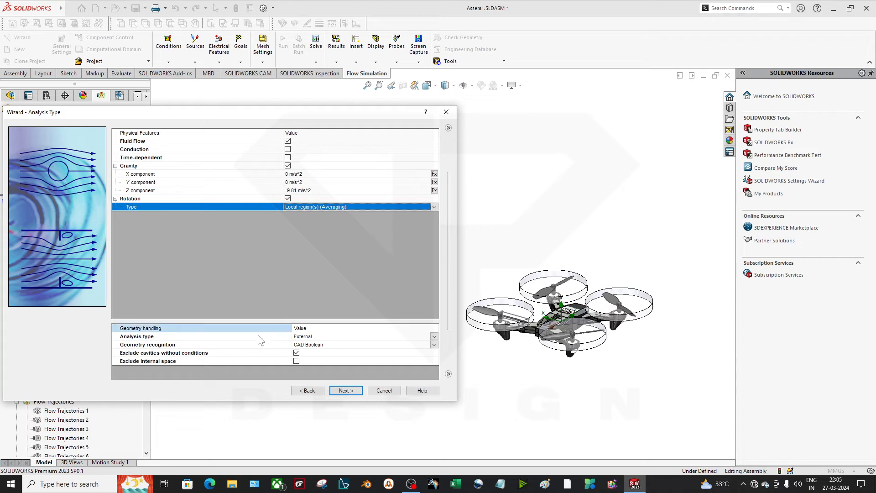
Keep External analysis with CAD Boolean recognition, stop excluding cavities without conditions, and continue to the default fluid settings.
click(316, 339)
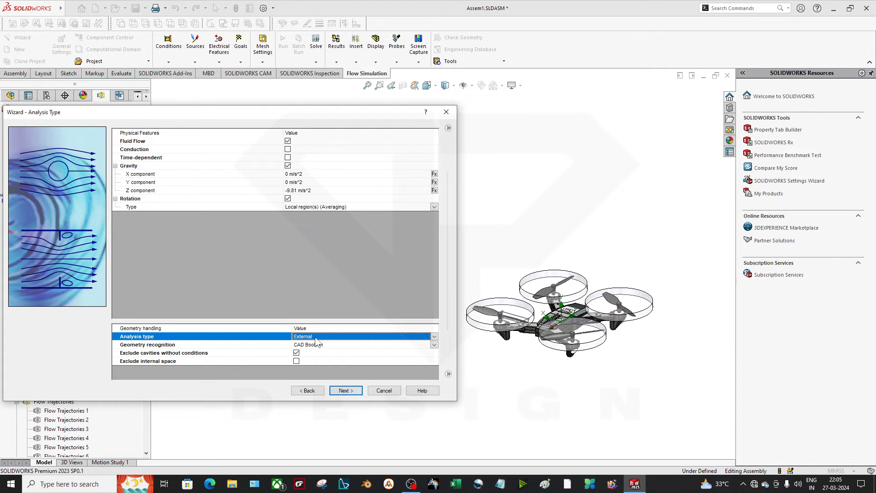
click(312, 346)
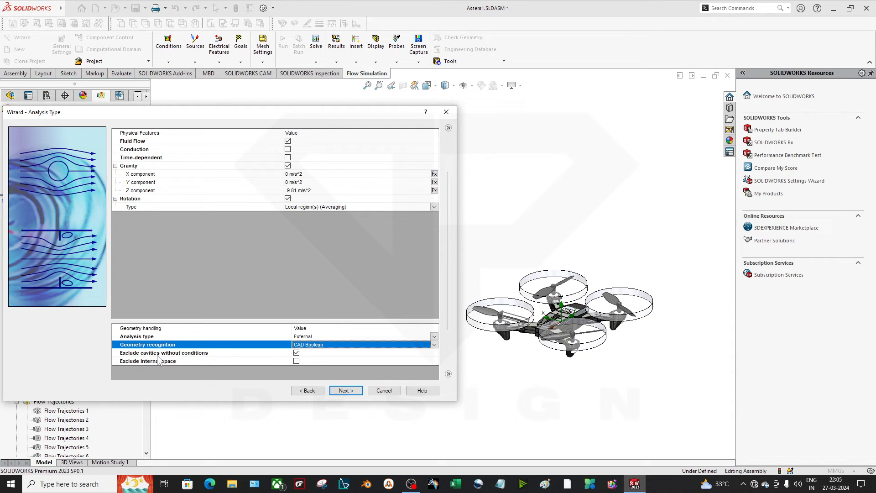
click(296, 354)
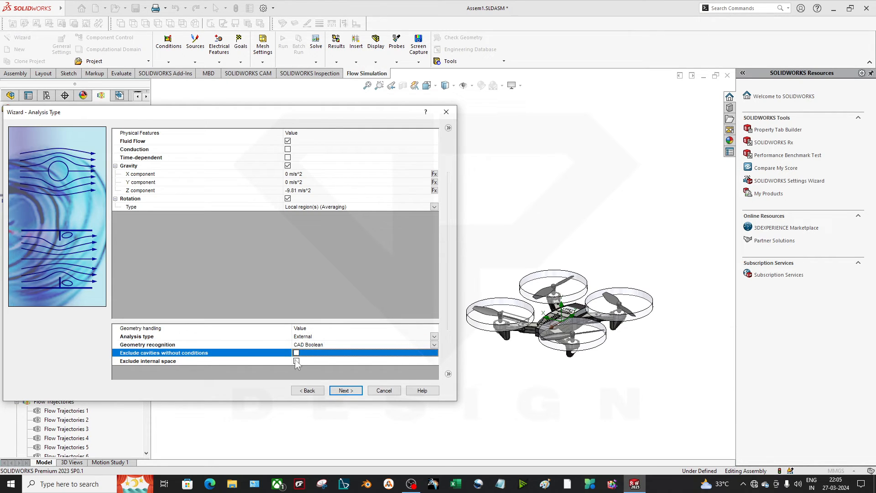
click(224, 363)
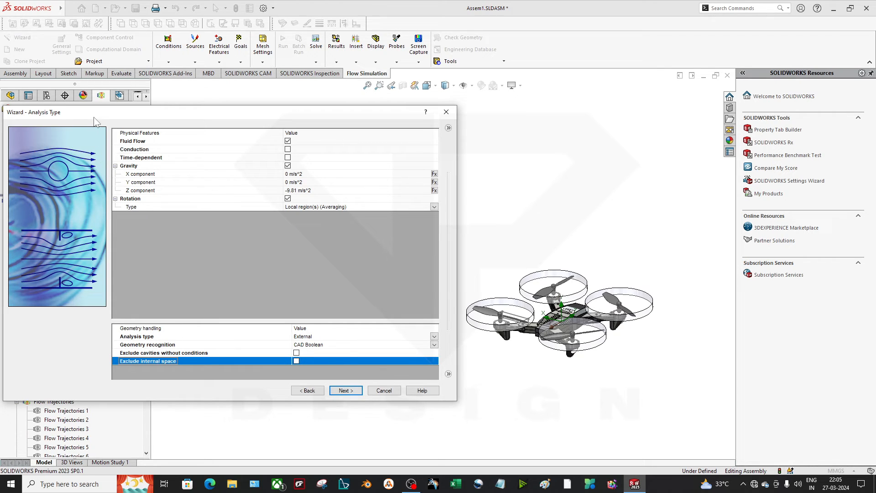
drag(94, 117, 203, 117)
click(455, 390)
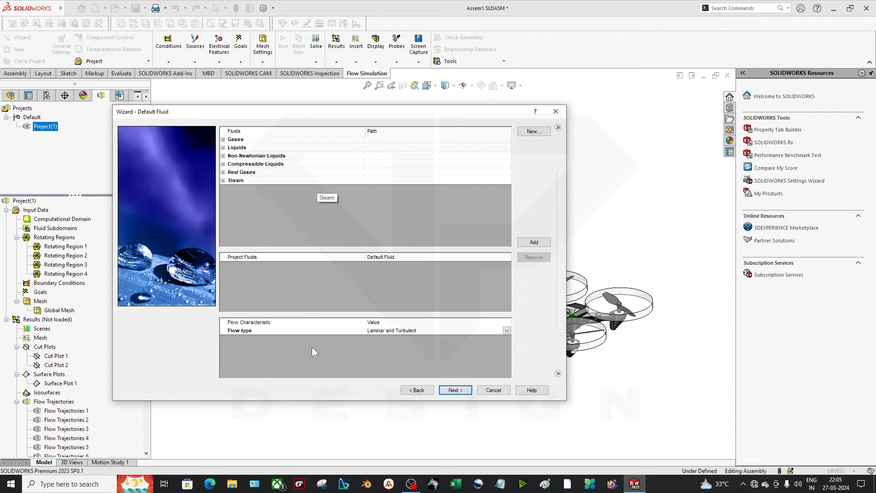
Add Air from the predefined gases as the project's default fluid.
click(223, 139)
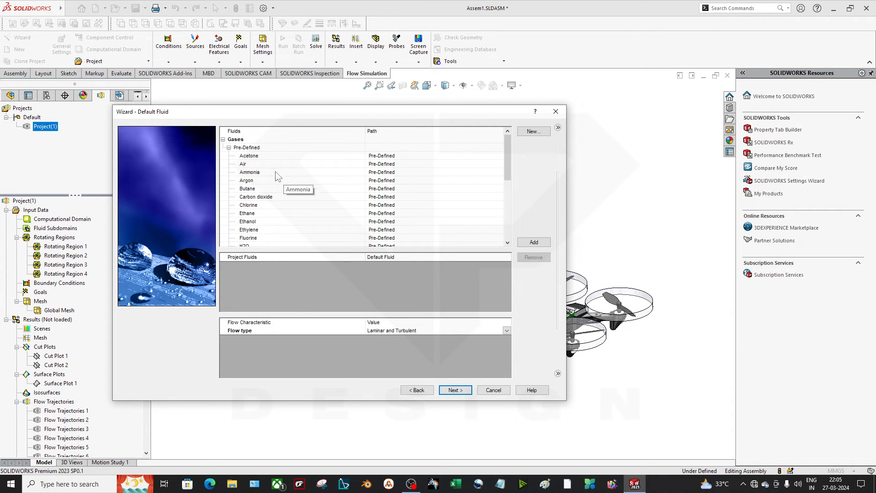
click(276, 165)
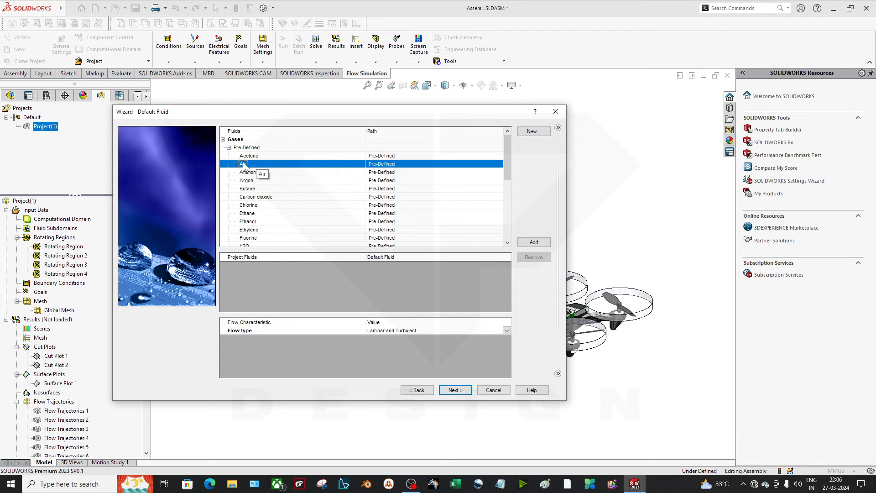
double_click(386, 164)
click(371, 303)
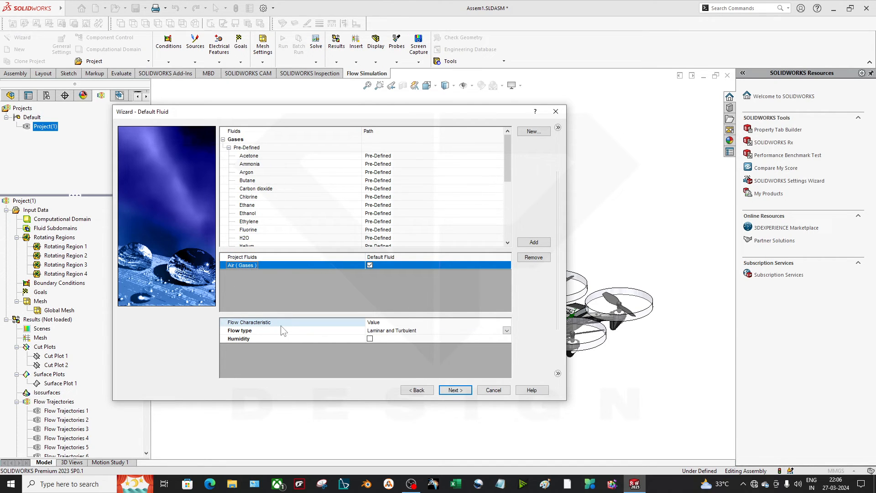
Review the flow type choices, keep Laminar and Turbulent with humidity off, and continue to the wall conditions.
click(337, 330)
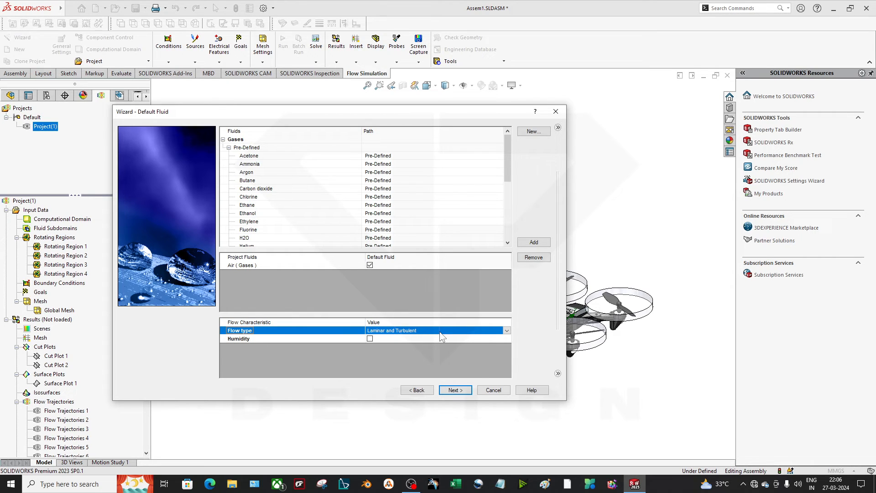
click(507, 331)
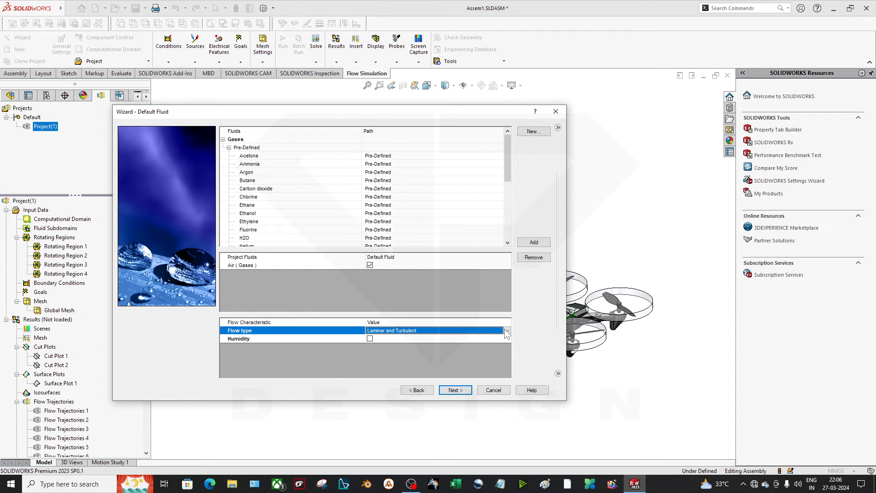
click(507, 331)
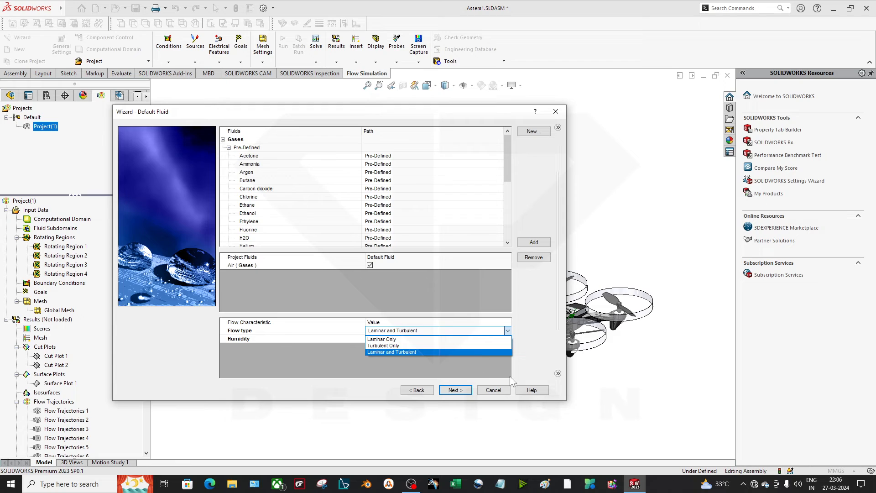
click(444, 370)
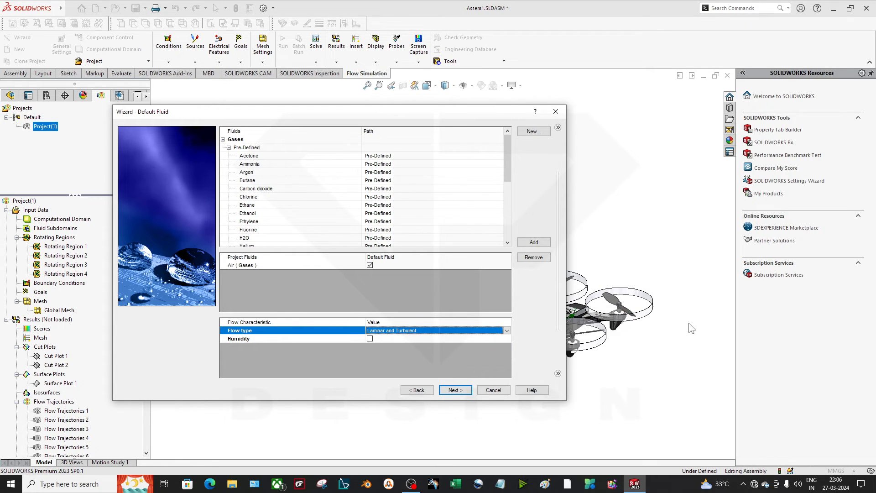
click(507, 333)
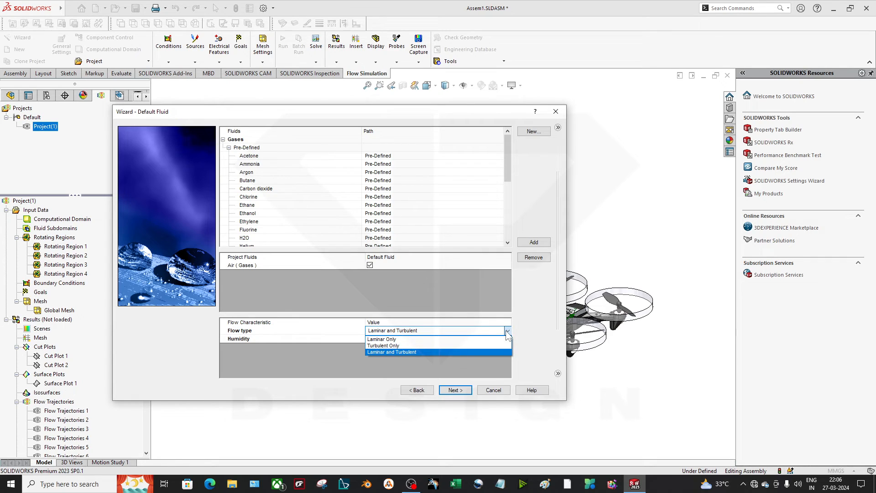
click(487, 369)
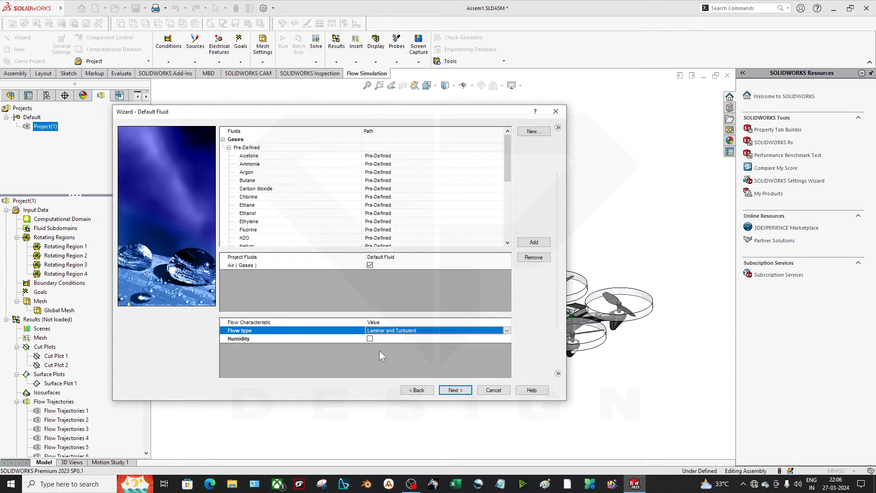
click(370, 338)
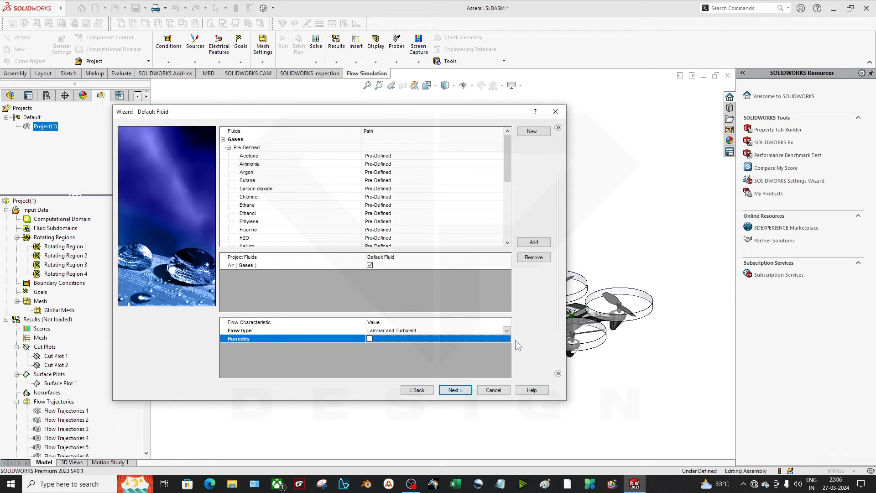
click(458, 391)
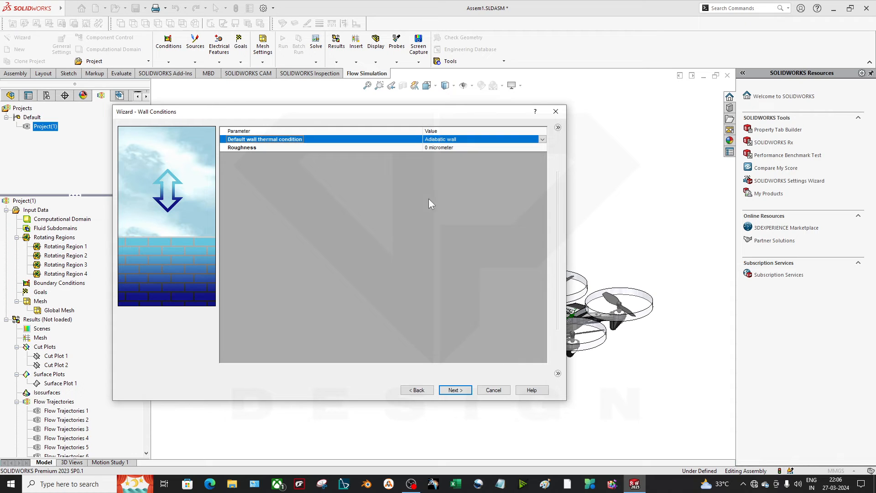
Keep the adiabatic wall condition and 0 micrometer roughness, and continue to the initial and ambient conditions.
click(255, 148)
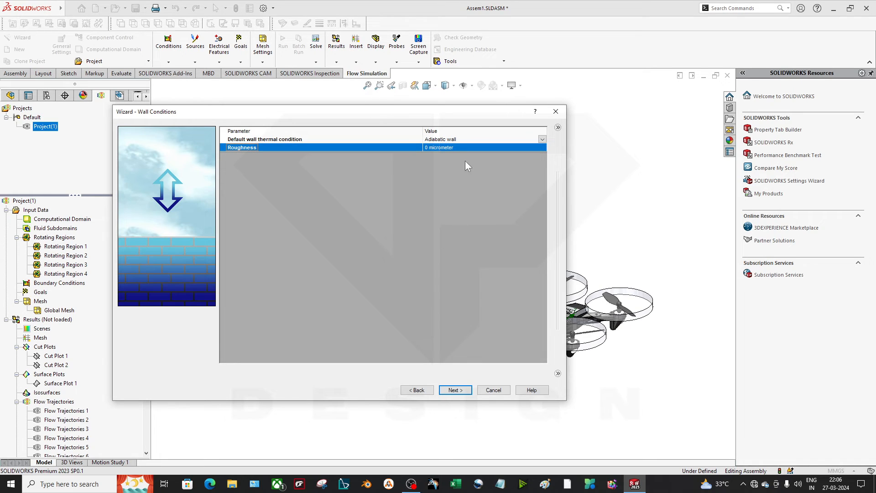
click(457, 141)
click(457, 149)
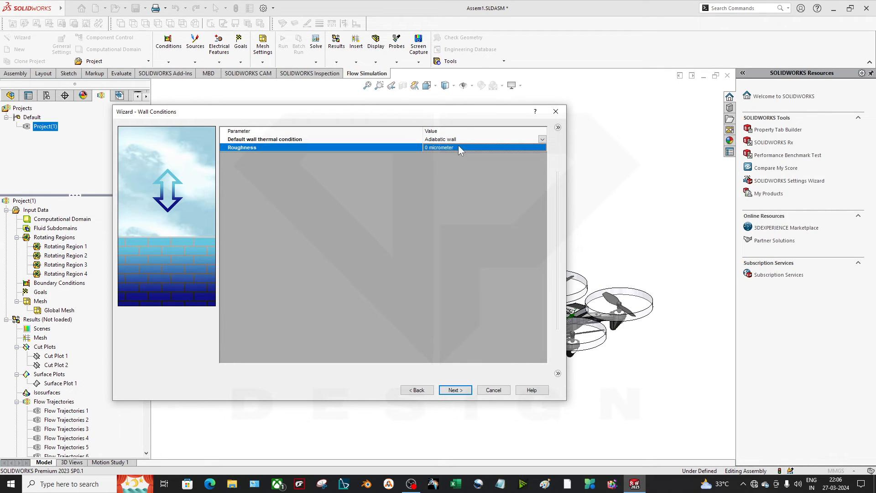
click(459, 147)
click(469, 187)
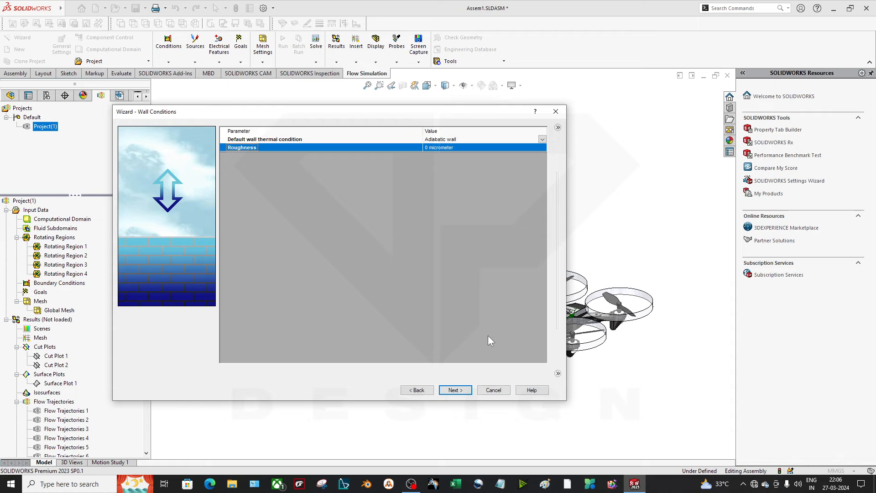
click(468, 391)
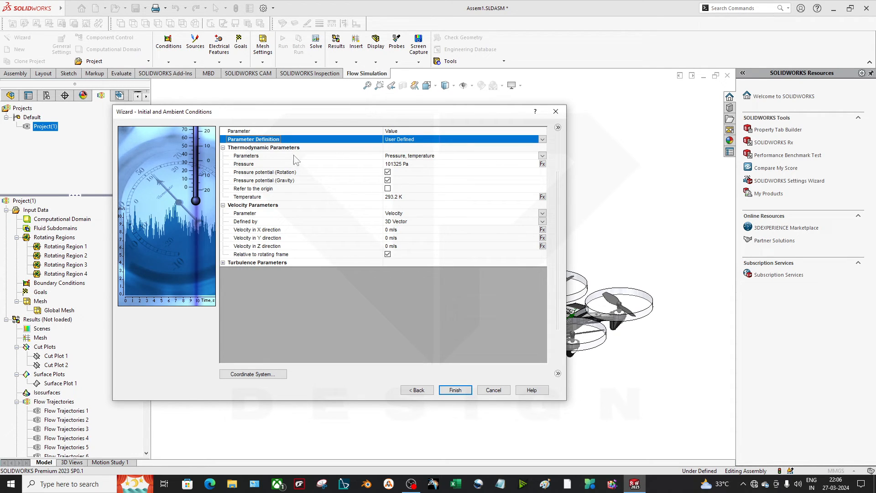
Review the thermodynamic and velocity parameters of the initial and ambient conditions, including the pressure potential and rotating frame options.
click(423, 157)
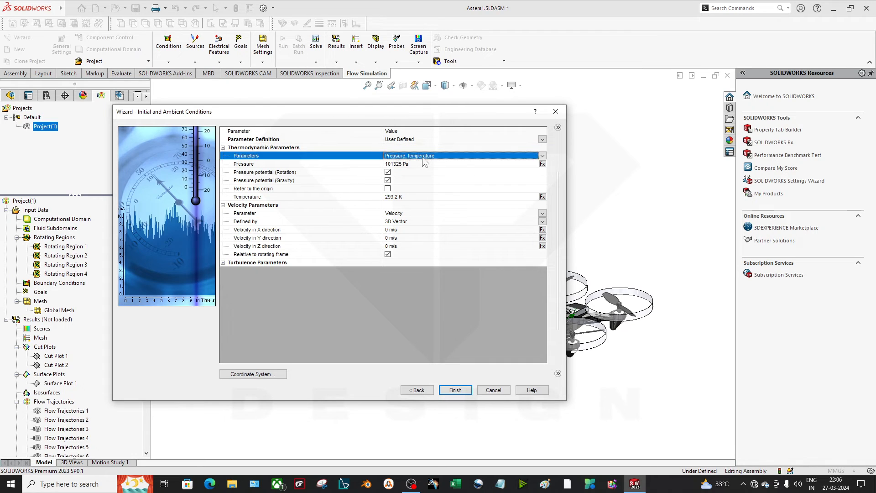
click(403, 164)
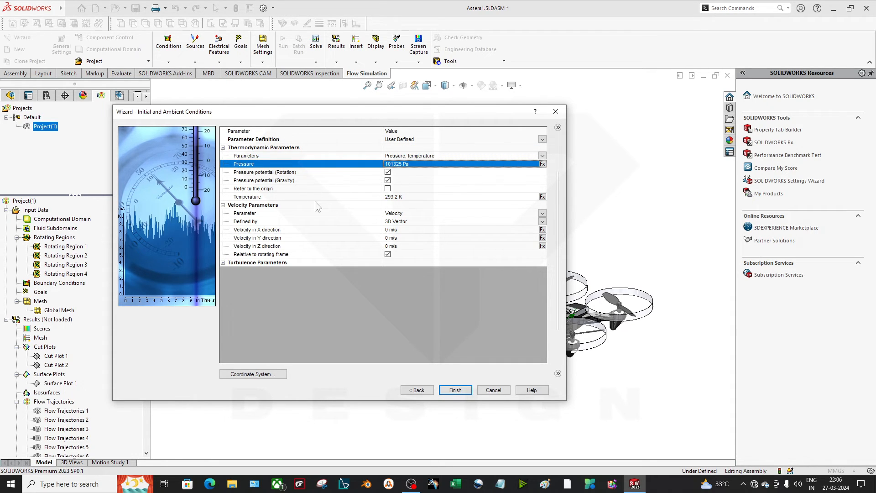
click(392, 204)
click(421, 196)
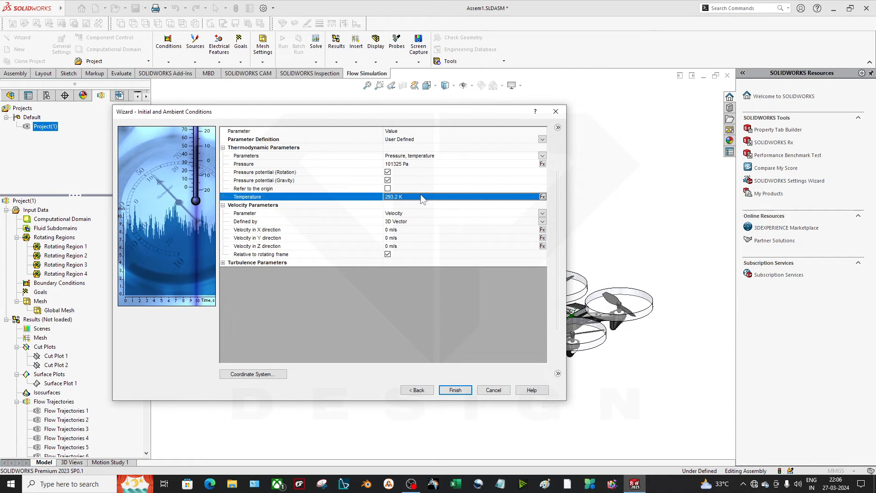
click(259, 181)
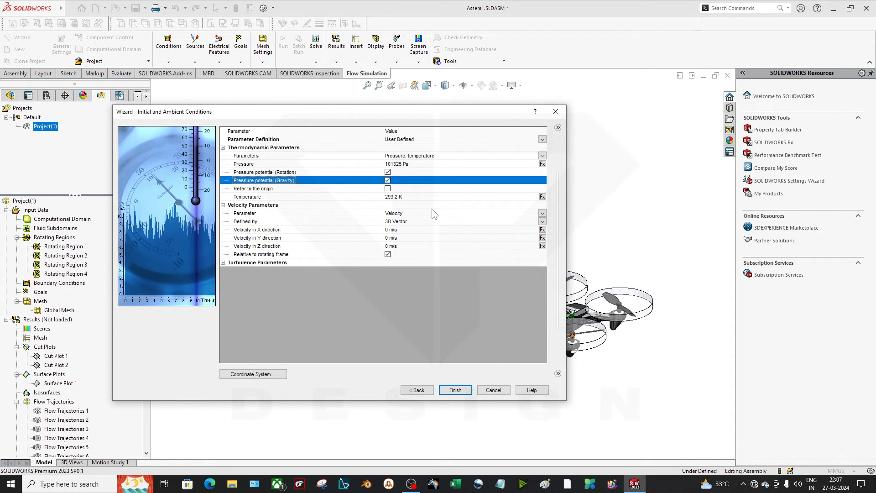
click(262, 205)
click(283, 222)
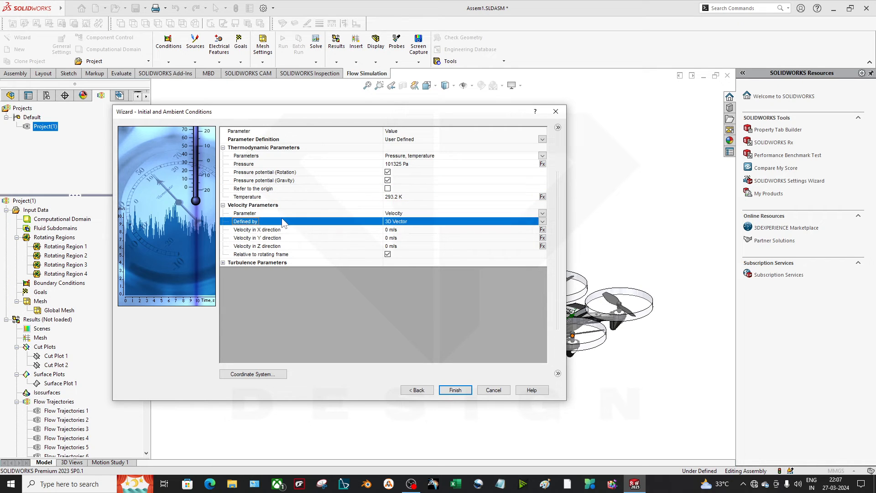
click(400, 231)
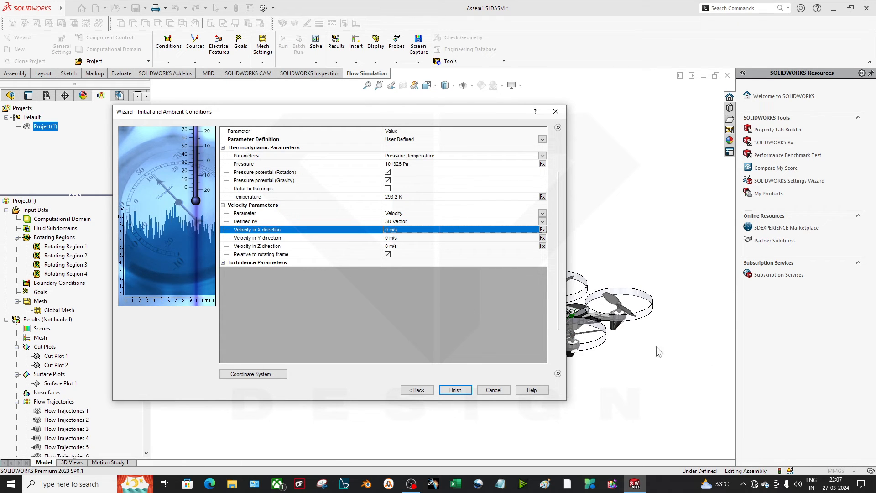
drag(442, 114, 322, 137)
scroll(543, 333, down, 2)
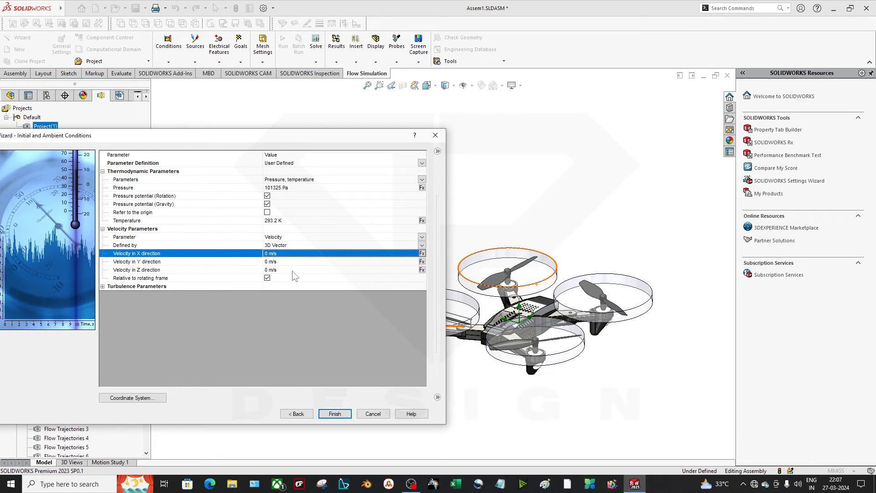
click(237, 278)
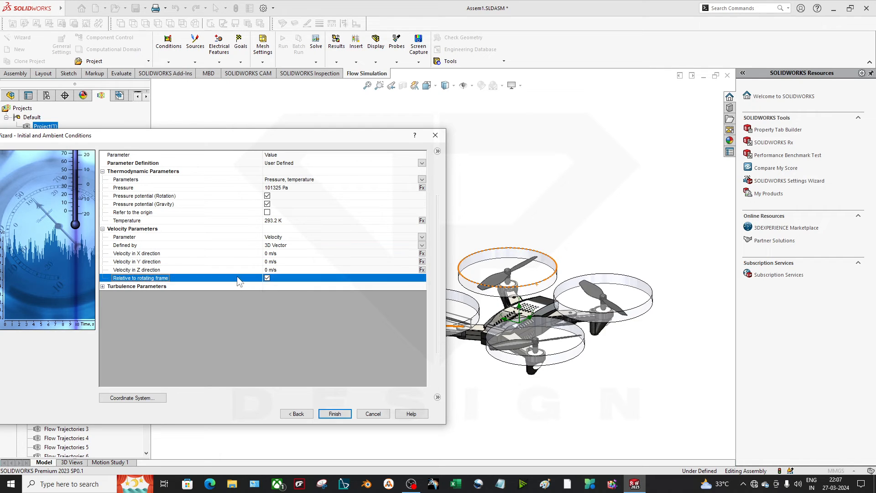
Expand the turbulence parameters, keep turbulence intensity and length with the Global Coordinate System, and finish the project wizard.
click(103, 287)
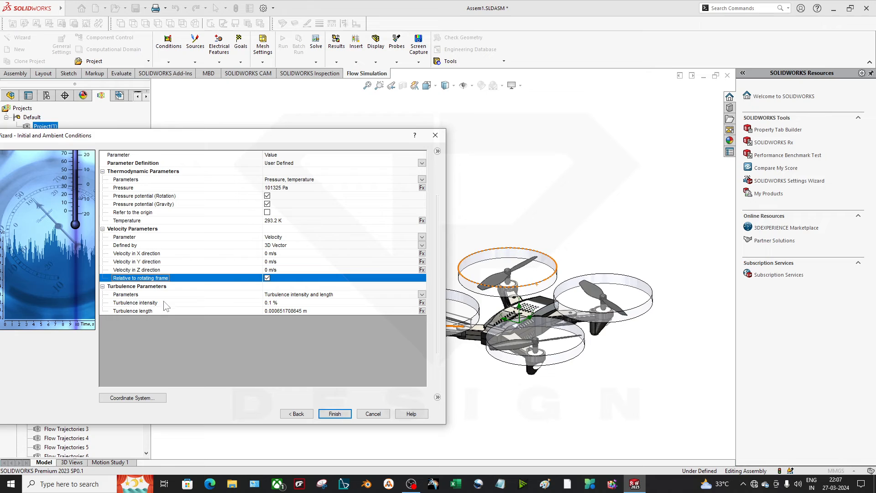
click(288, 296)
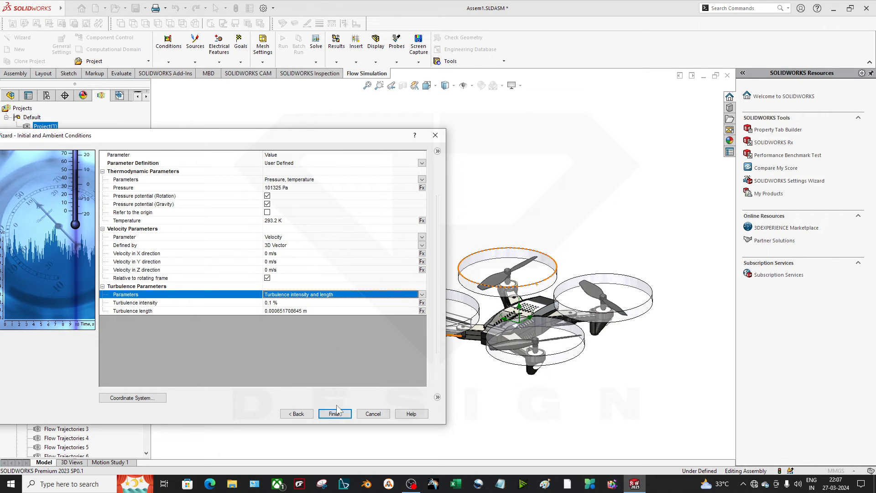
drag(199, 139, 338, 122)
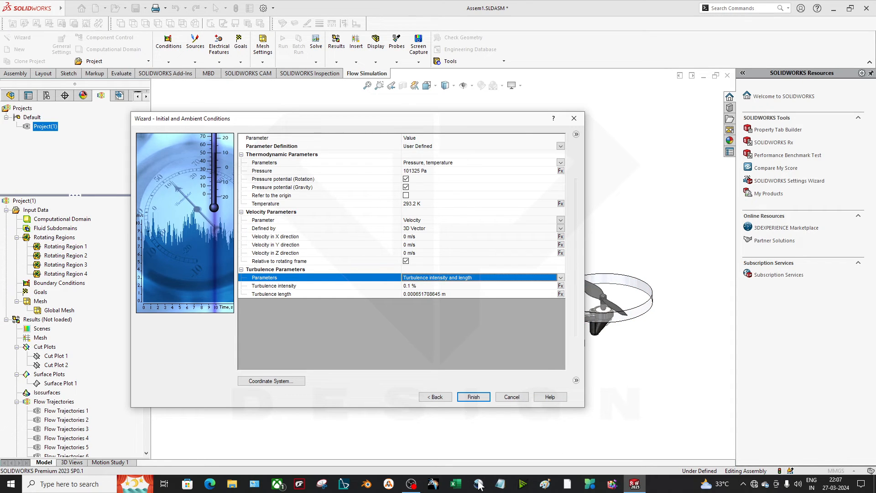
click(271, 381)
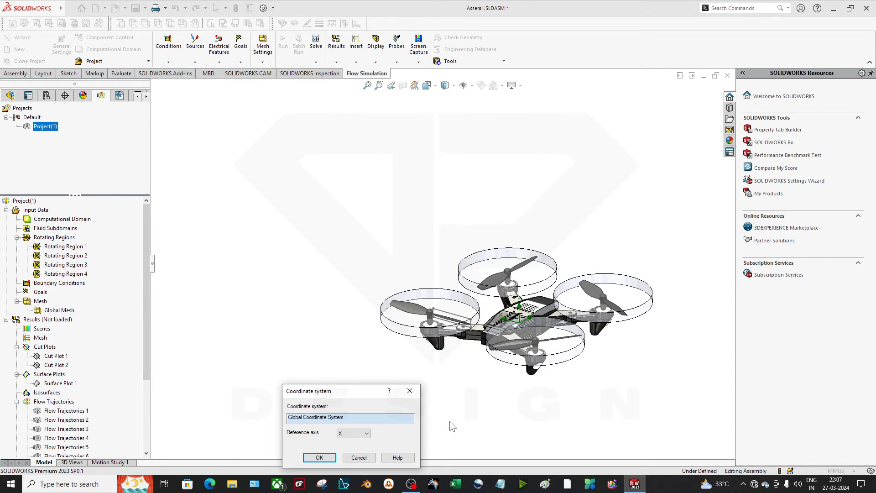
click(358, 458)
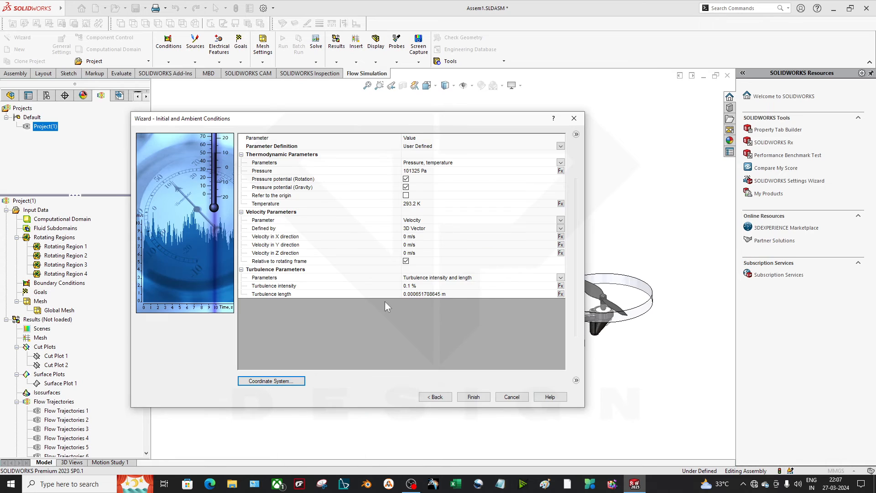
click(477, 396)
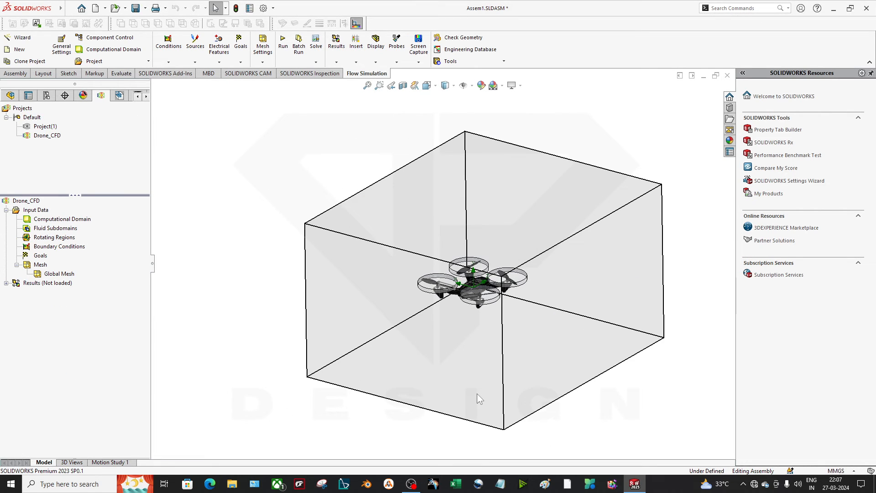
Resize the computational domain around the drone by pulling its Z max face inward to about 0.494 m.
middle_drag(567, 179, 503, 349)
click(81, 223)
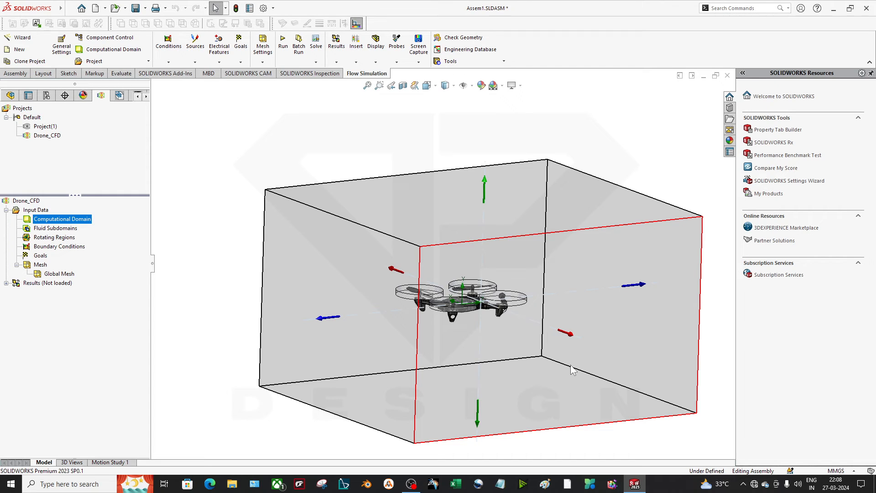
middle_drag(526, 325, 483, 309)
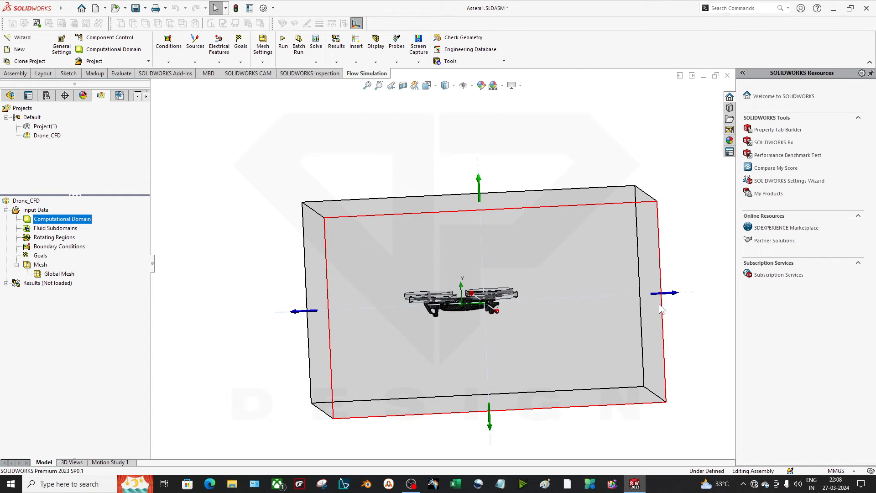
click(676, 291)
click(62, 220)
drag(677, 296, 657, 301)
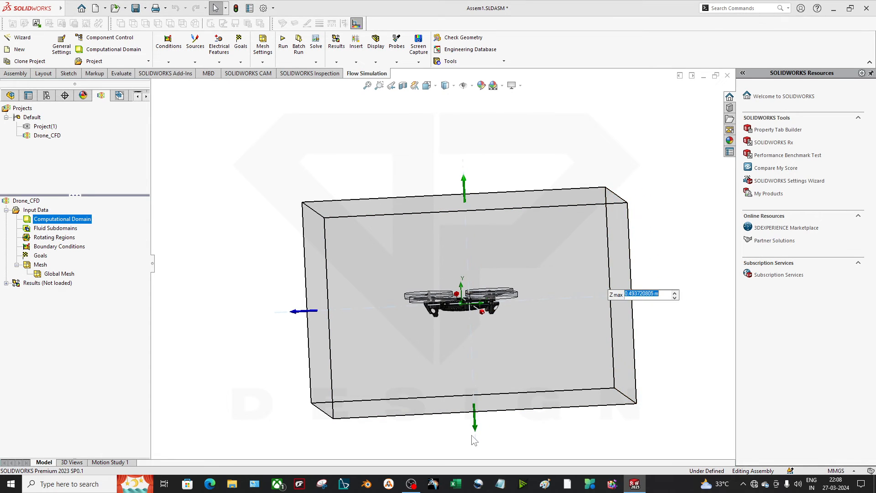
Pull one X face of the computational domain slightly inward and reduce Z max to about 0.452 m.
middle_drag(456, 393, 289, 327)
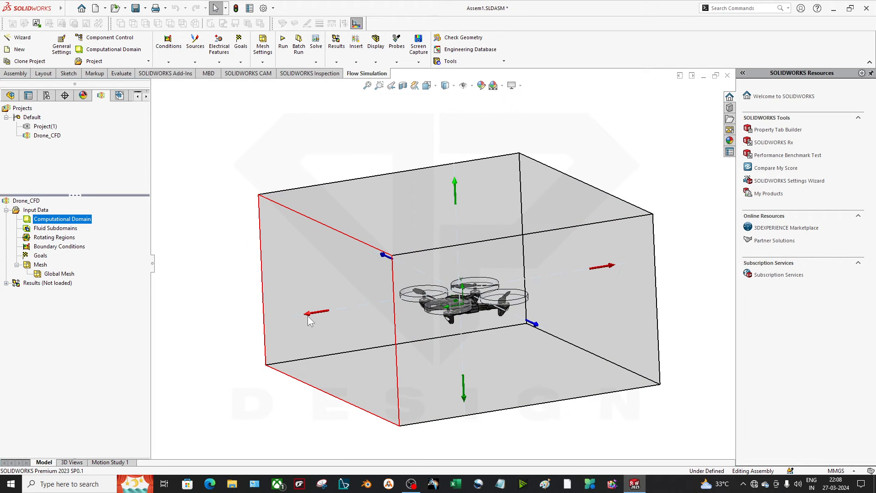
drag(307, 315, 319, 313)
click(609, 411)
middle_drag(608, 411, 578, 397)
drag(291, 298, 304, 299)
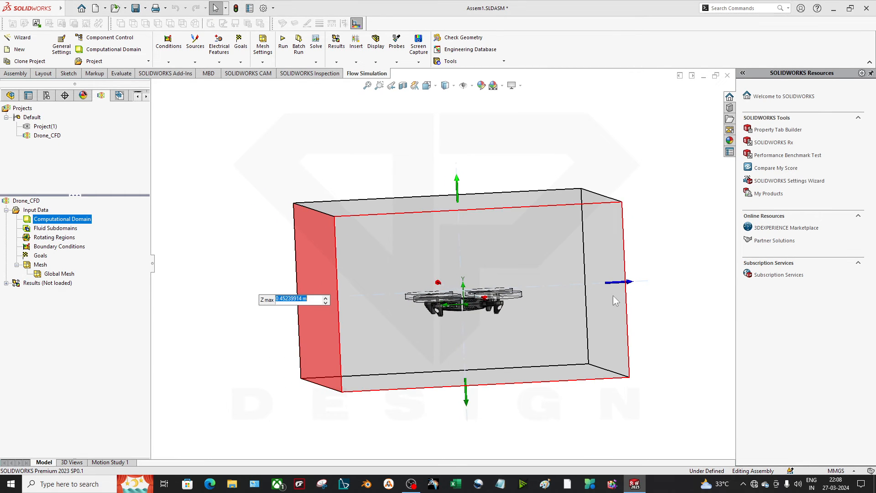
Pull the Z min face of the computational domain slightly inward towards the drone.
drag(629, 282, 612, 283)
click(648, 339)
middle_drag(648, 339, 568, 392)
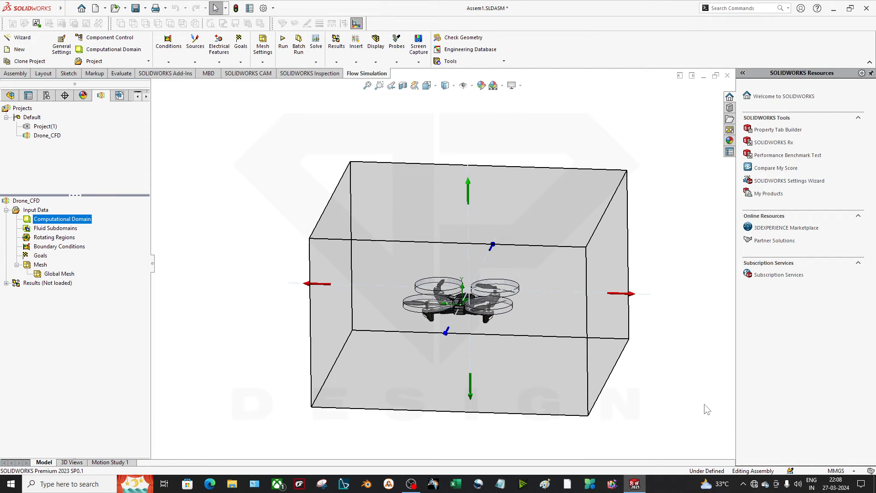
scroll(342, 319, up, 2)
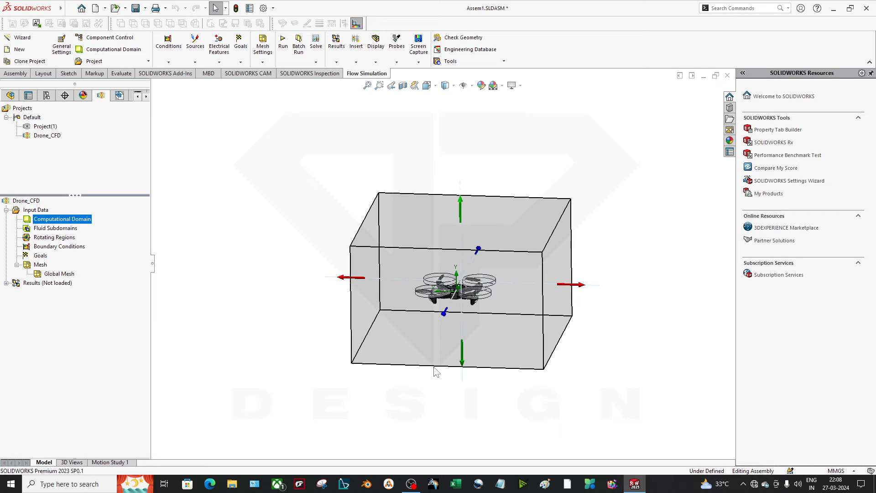
scroll(505, 297, down, 3)
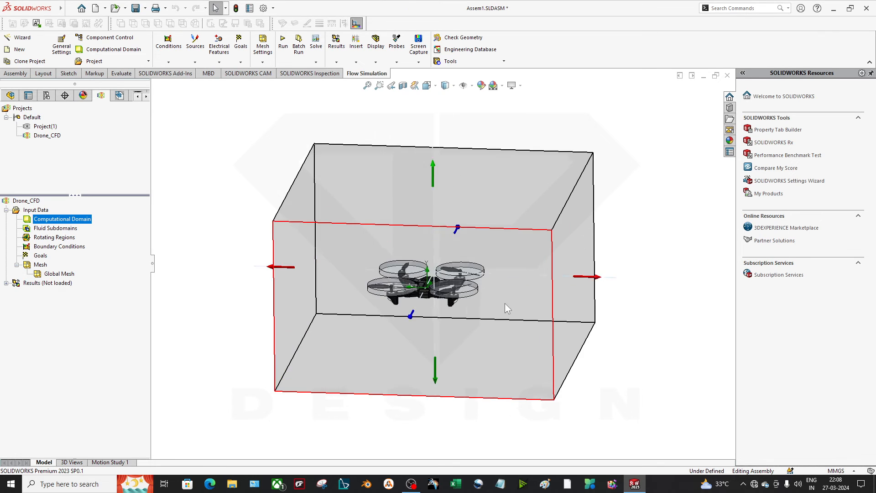
Hide the computational domain so that only the drone and its propeller cylinders are shown up close.
click(47, 238)
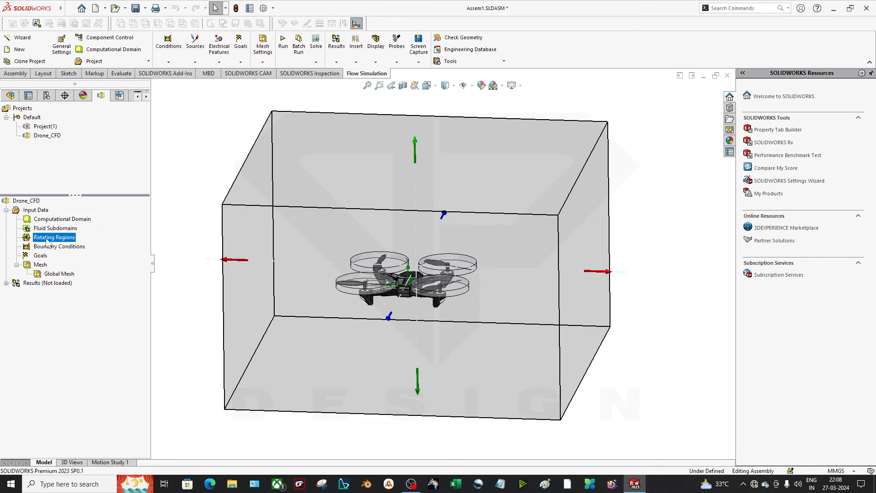
right_click(64, 220)
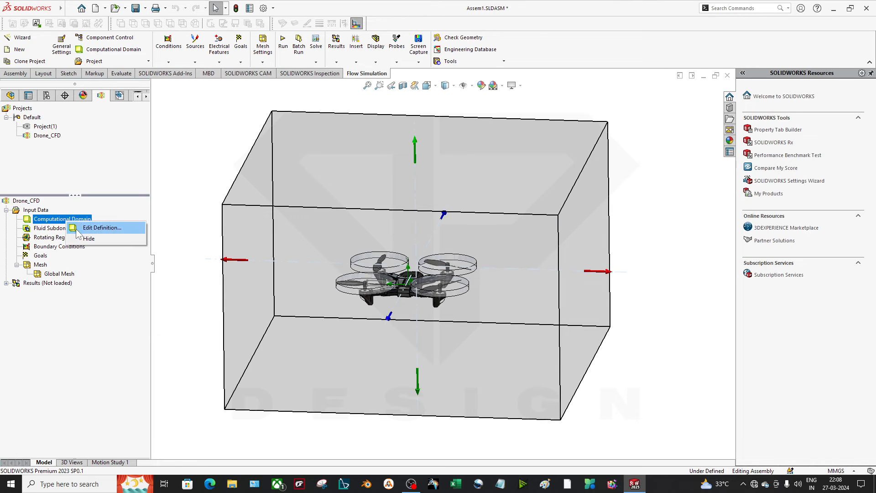
click(201, 238)
scroll(318, 260, down, 3)
middle_drag(465, 302, 485, 310)
scroll(509, 290, down, 1)
scroll(560, 280, down, 2)
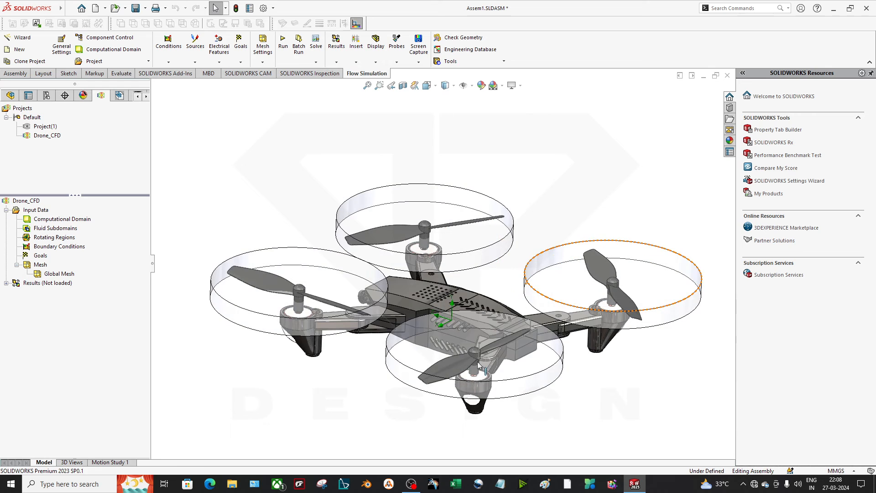
middle_drag(537, 357, 548, 371)
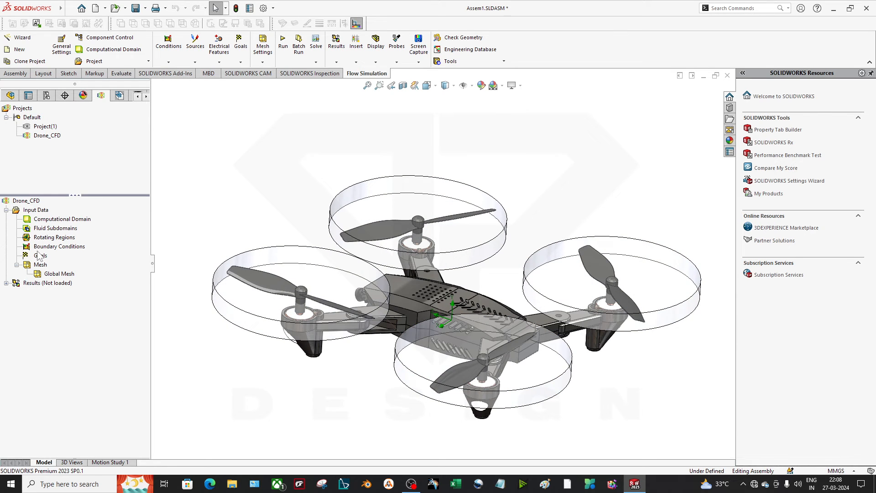
Examine the transparent cylinders that enclose the drone's propellers as bodies for rotating regions.
right_click(57, 242)
click(213, 351)
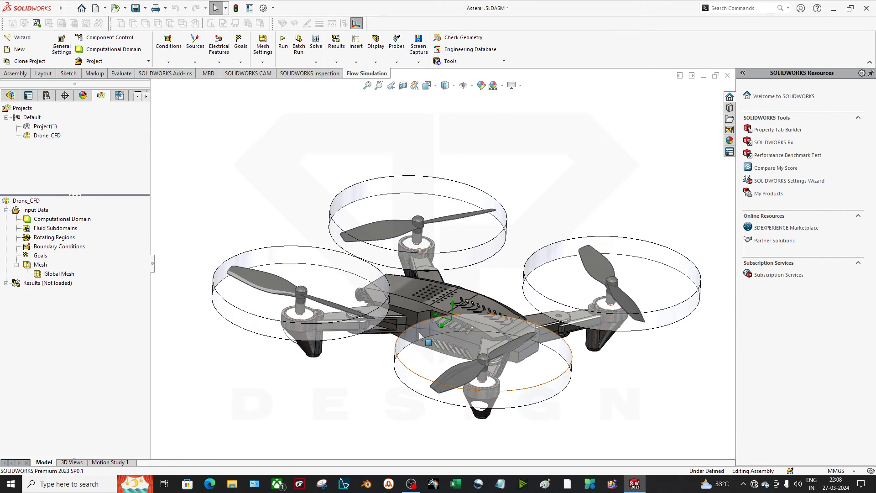
click(331, 340)
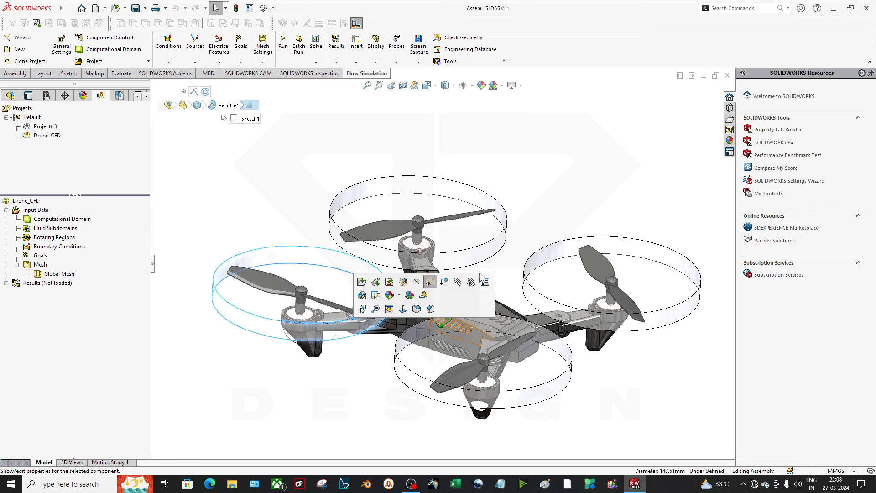
click(479, 257)
click(580, 311)
click(629, 322)
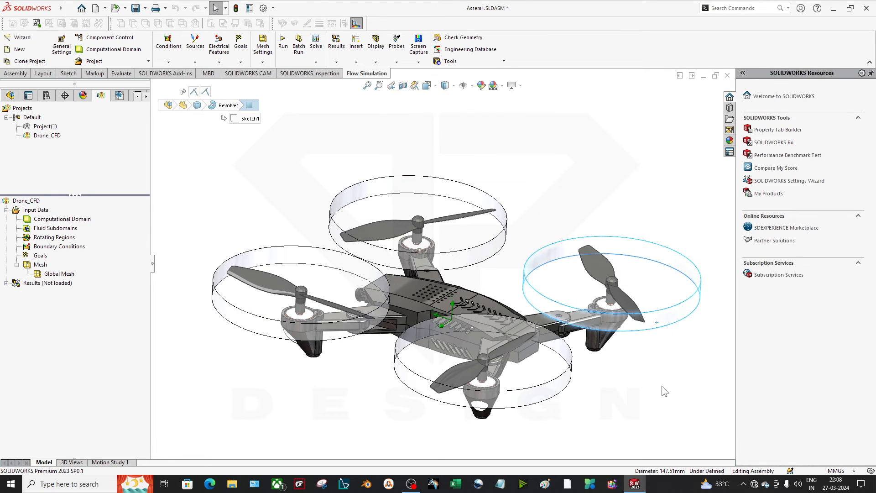
click(662, 392)
middle_drag(636, 393, 516, 427)
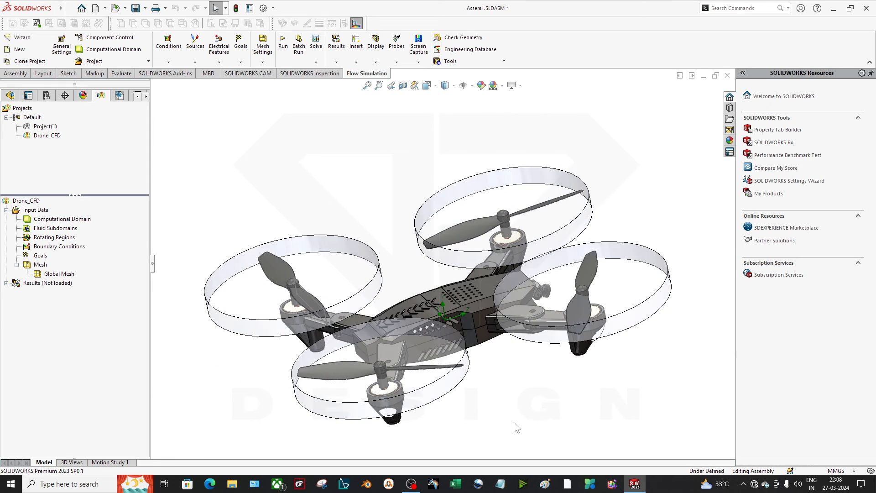
Start a new rotating region and assign the transparent cylinder Part1<1> around one propeller as its component.
right_click(52, 241)
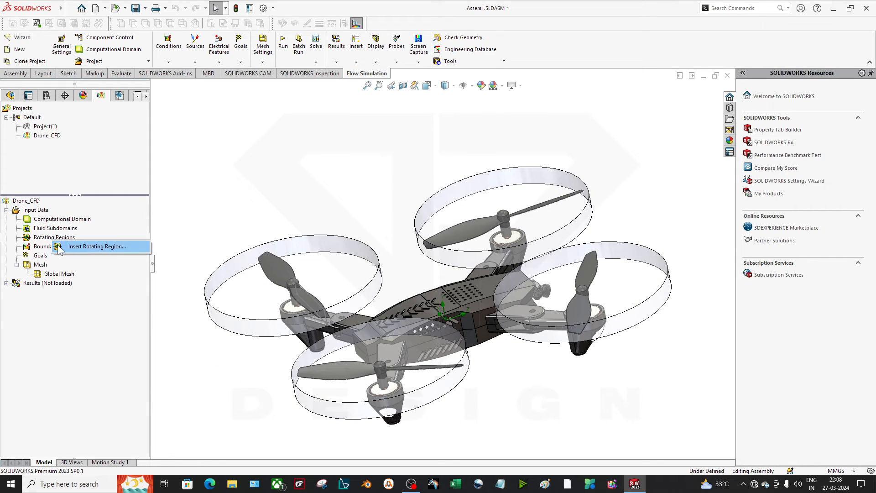
click(58, 246)
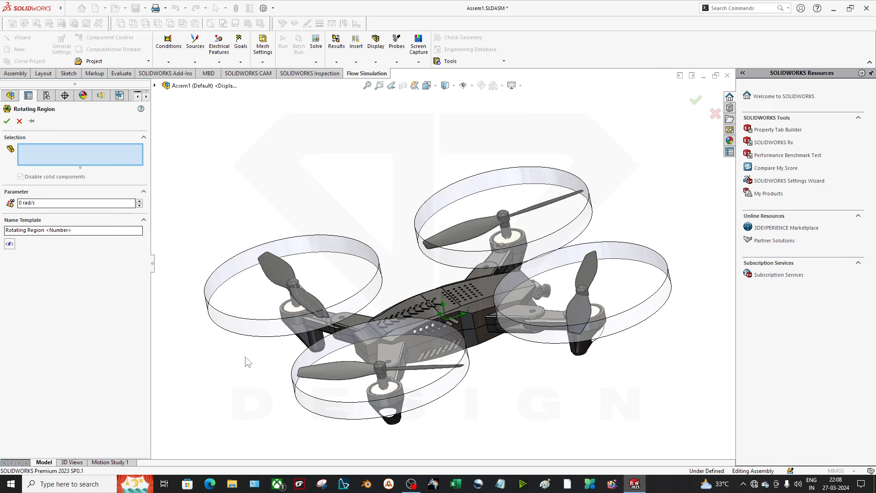
middle_drag(247, 360, 445, 413)
click(404, 371)
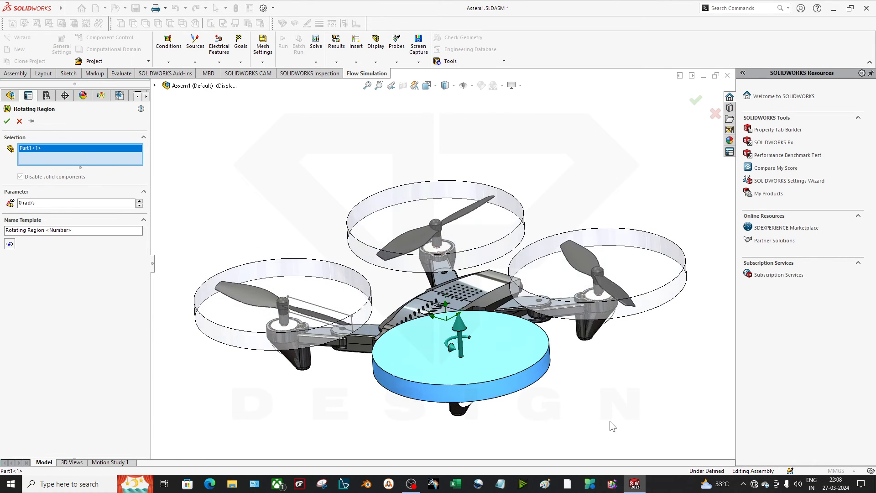
right_click(80, 158)
click(113, 159)
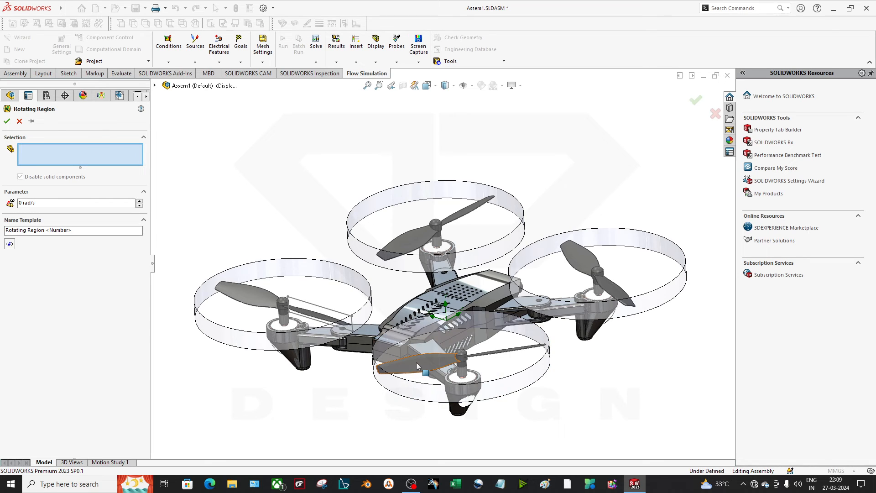
middle_drag(329, 346, 385, 362)
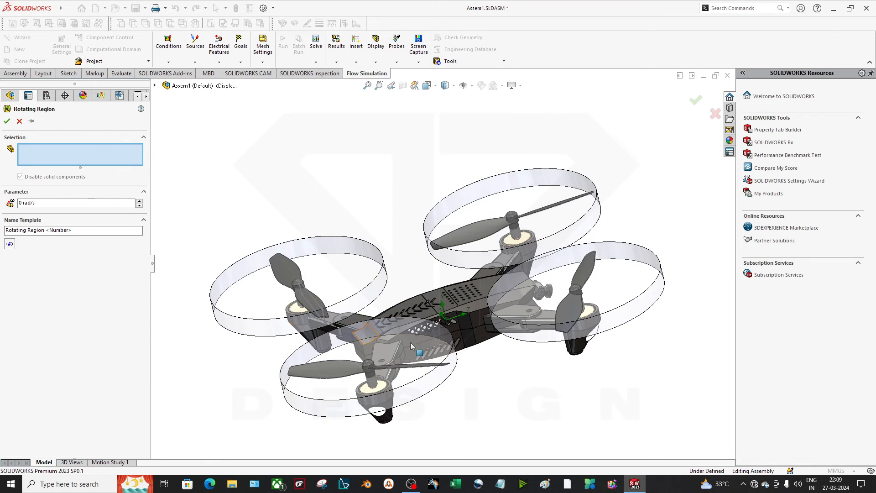
middle_drag(358, 302, 370, 384)
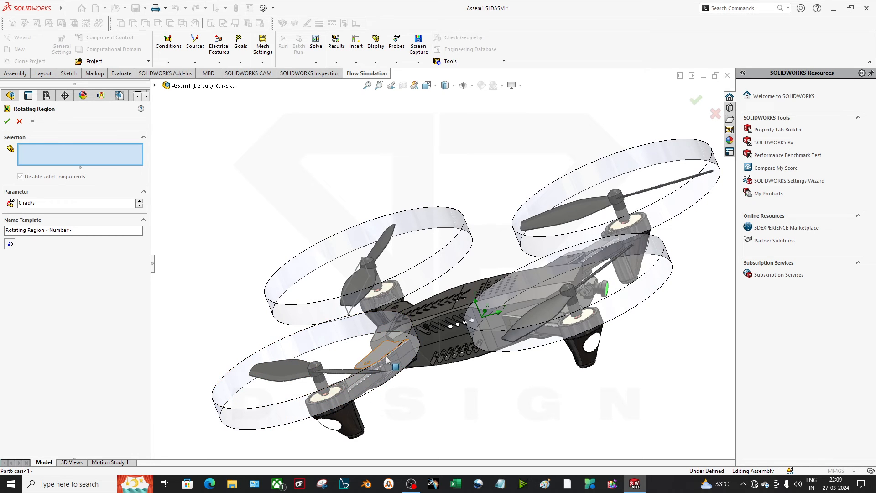
key(ctrl+5)
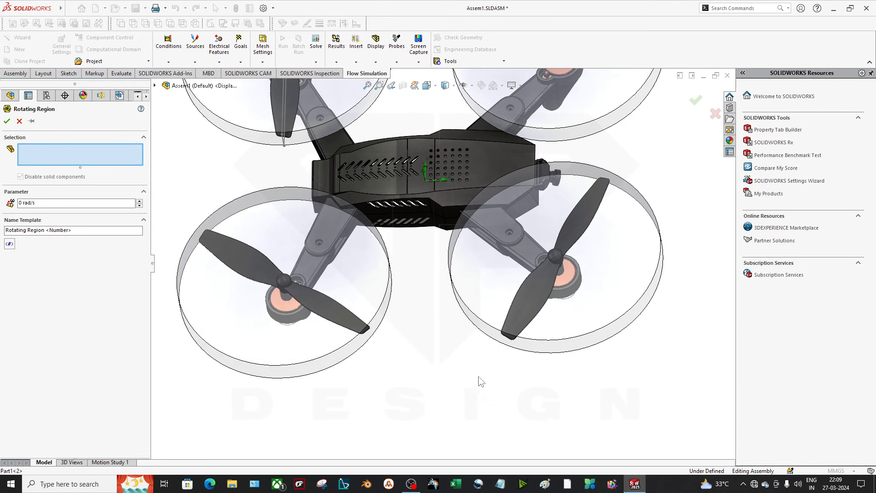
scroll(329, 337, up, 5)
scroll(311, 327, down, 6)
middle_drag(392, 329, 409, 383)
scroll(401, 319, down, 1)
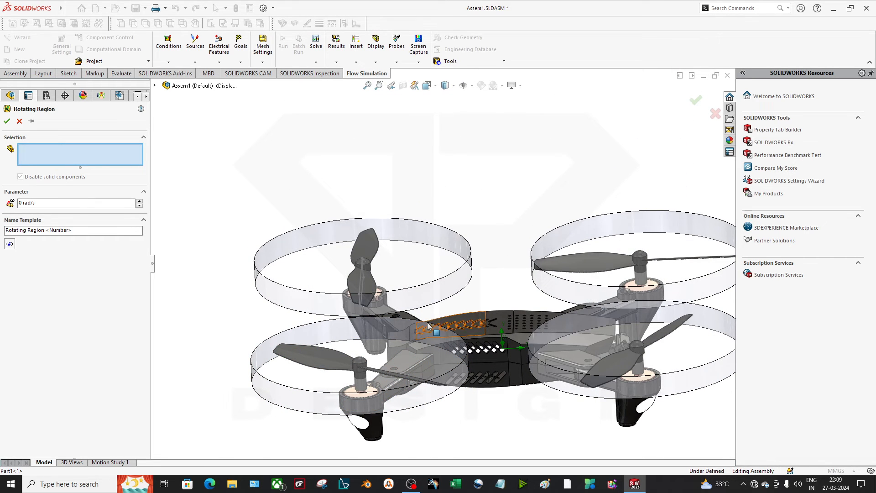
click(327, 399)
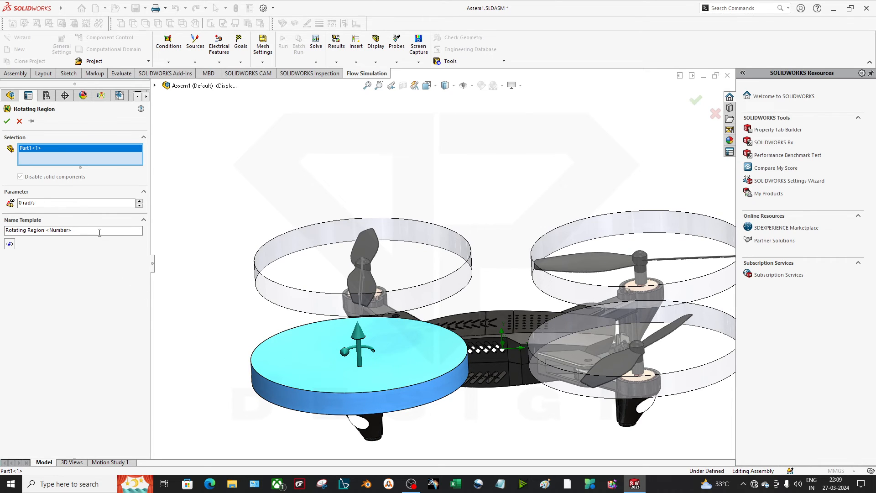
Set the rotating region's angular velocity to -5000 RPM and create the region.
drag(38, 202, 3, 208)
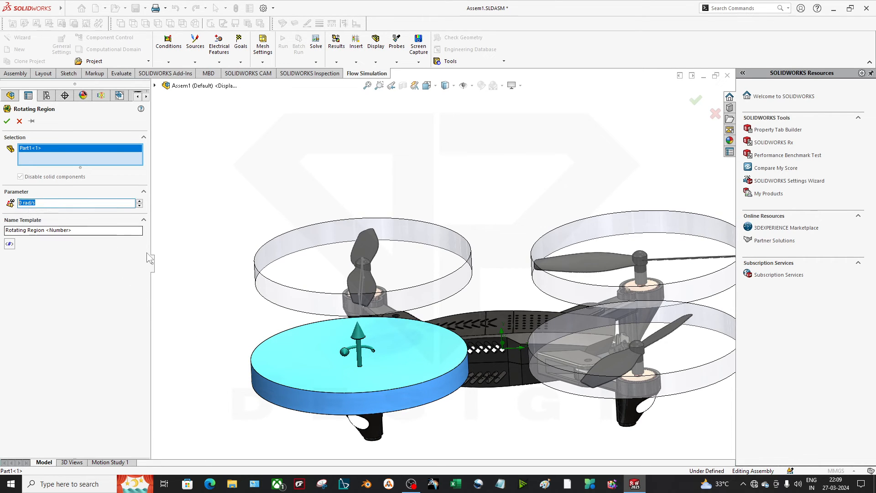
text(-5000)
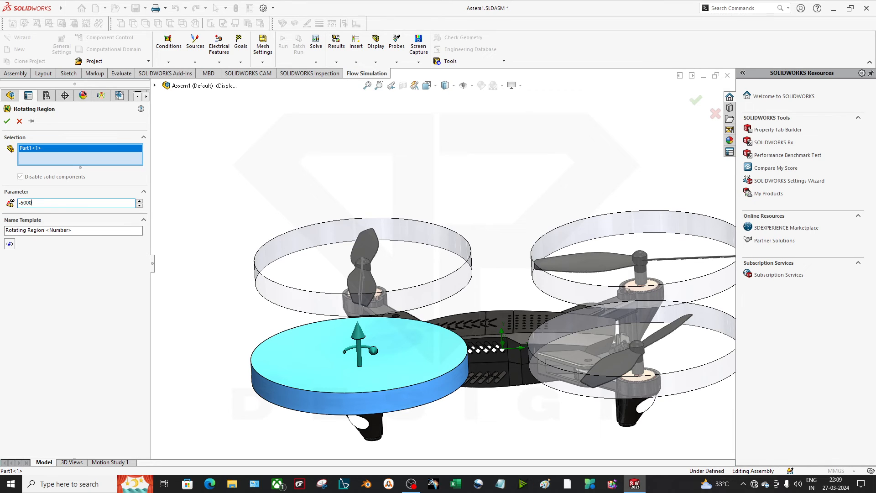
text( RPM)
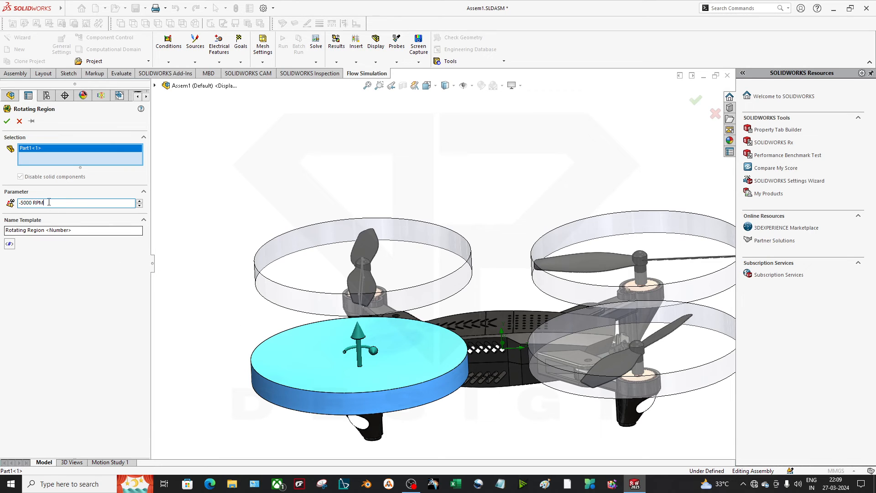
key(Return)
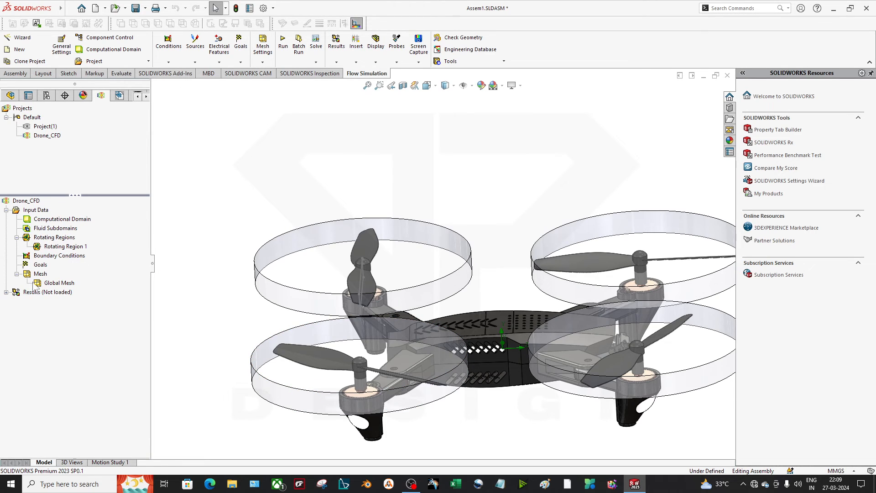
Highlight Rotating Region 1 in the model and move its Angular Velocity callout above the drone body to read it.
click(63, 247)
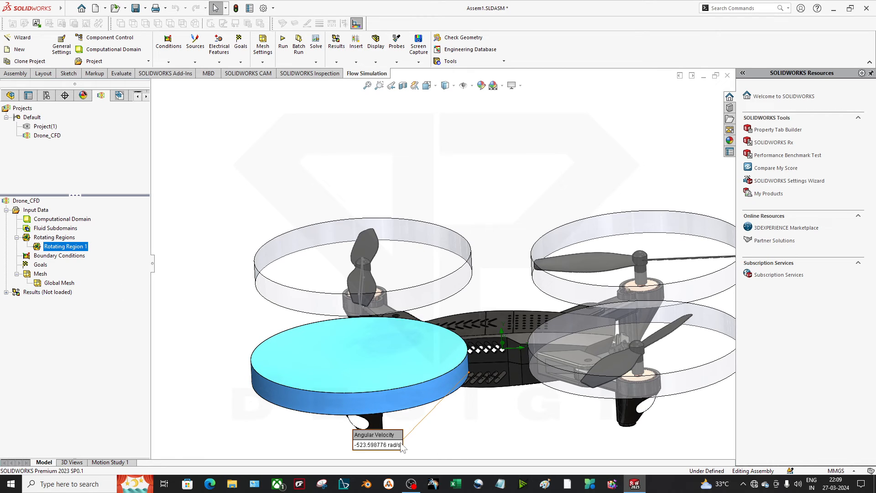
drag(402, 447, 553, 229)
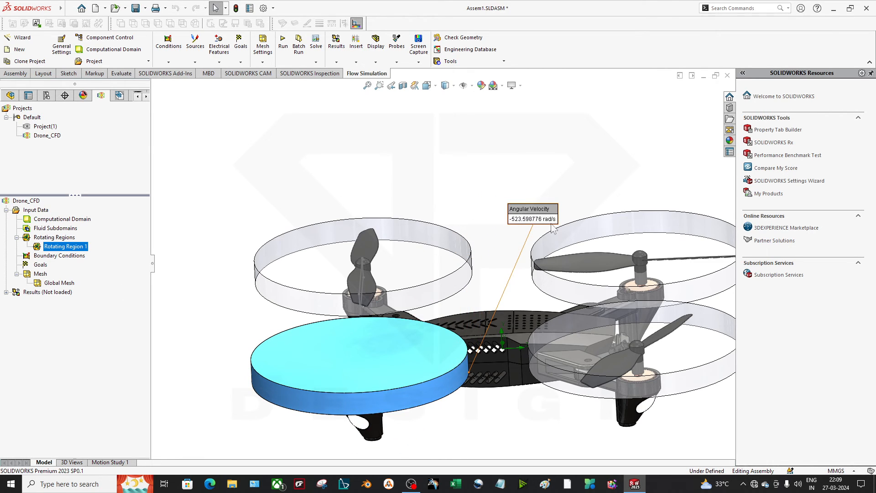
click(524, 421)
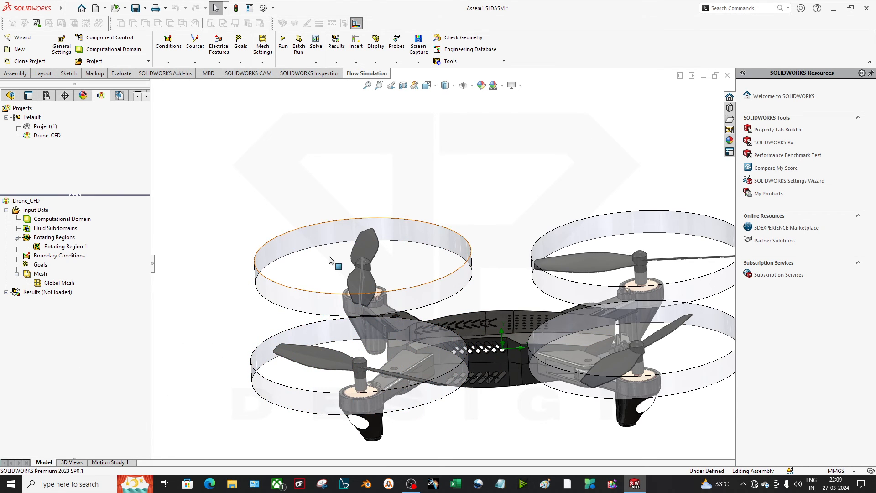
Copy the angular velocity value from Rotating Region 1's definition, leaving the region itself unedited.
double_click(66, 247)
drag(72, 206, 3, 211)
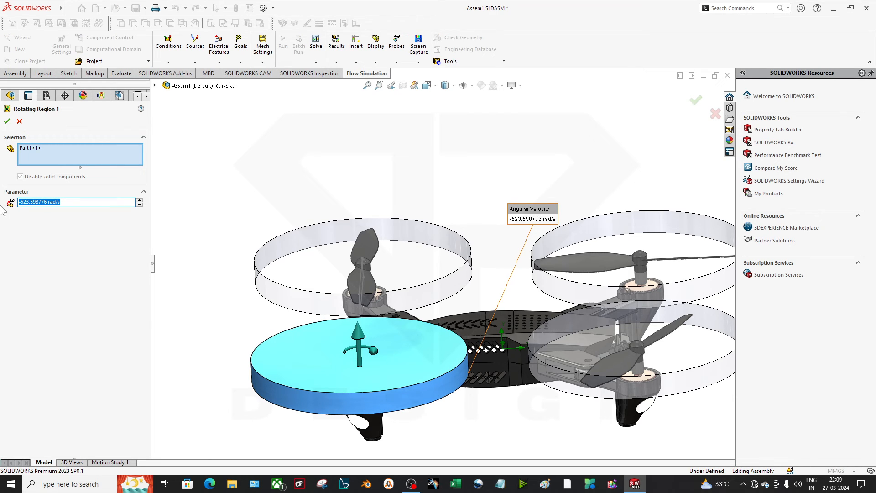
click(19, 121)
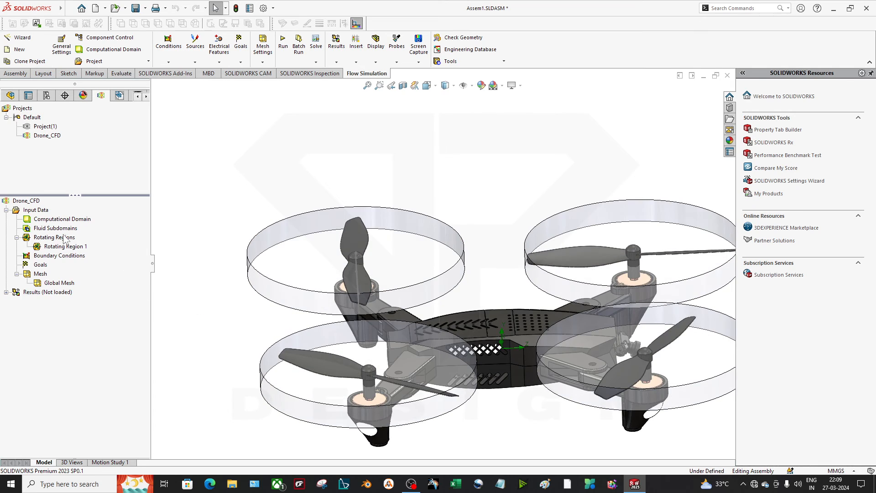
Add a second rotating region on propeller cylinder Part1<4> with an angular velocity of -523.598776 rad/s.
double_click(65, 238)
right_click(62, 241)
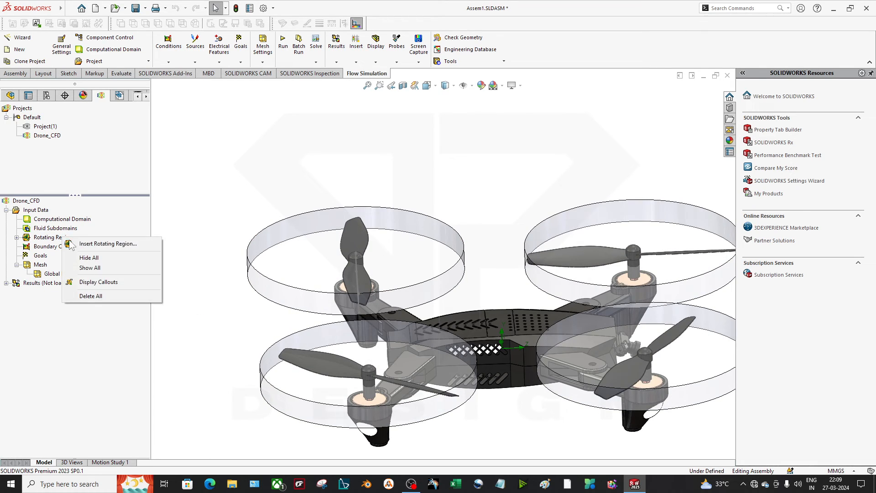
click(92, 241)
middle_drag(323, 287, 401, 282)
click(342, 292)
middle_drag(342, 292, 314, 302)
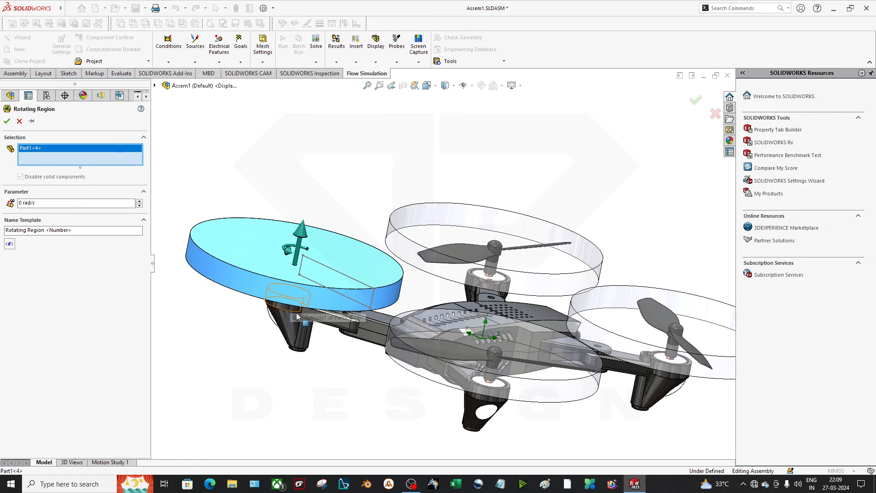
double_click(46, 206)
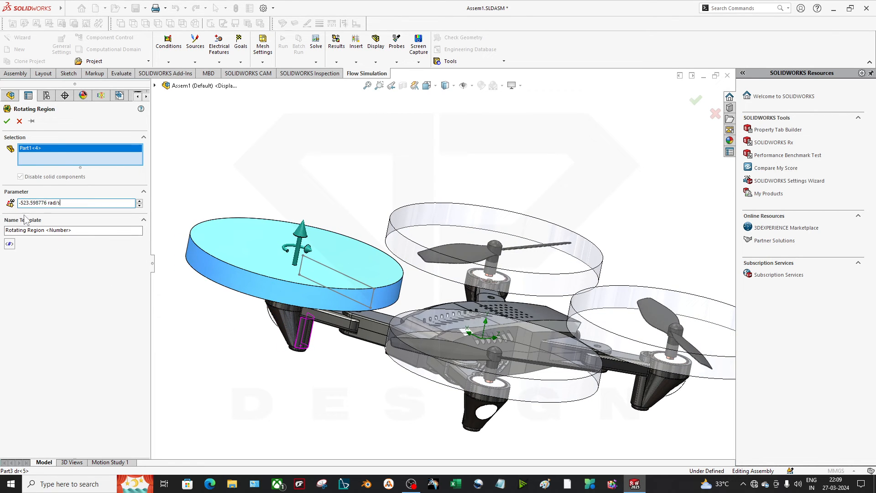
click(7, 121)
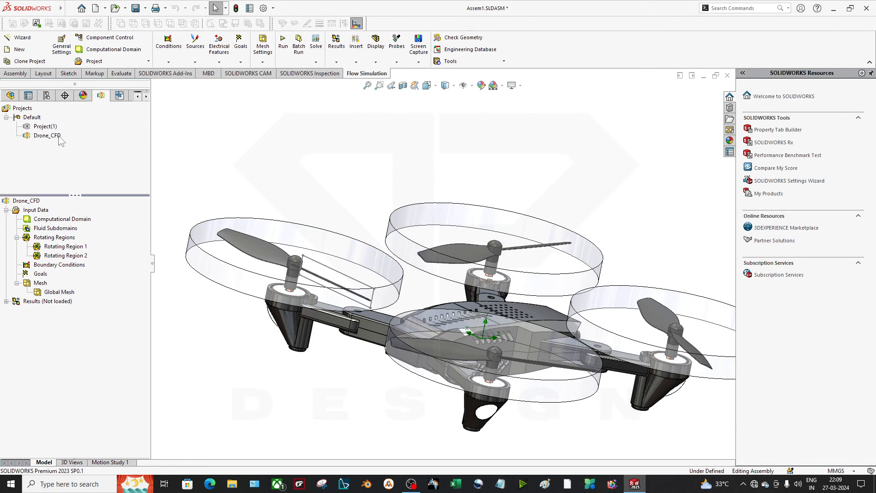
Add a third rotating region on propeller cylinder Part1<2> with an angular velocity of -523.598776 rad/s.
right_click(71, 239)
click(92, 248)
middle_drag(456, 347, 534, 375)
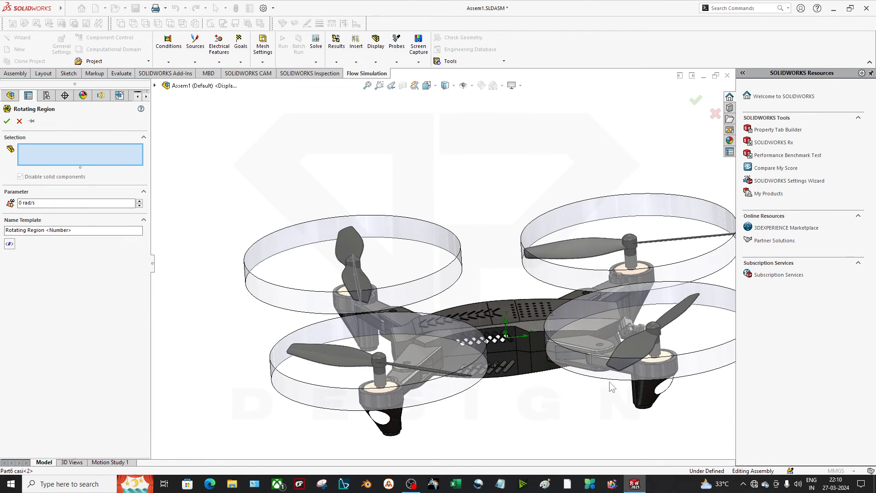
click(702, 377)
drag(44, 204, 6, 204)
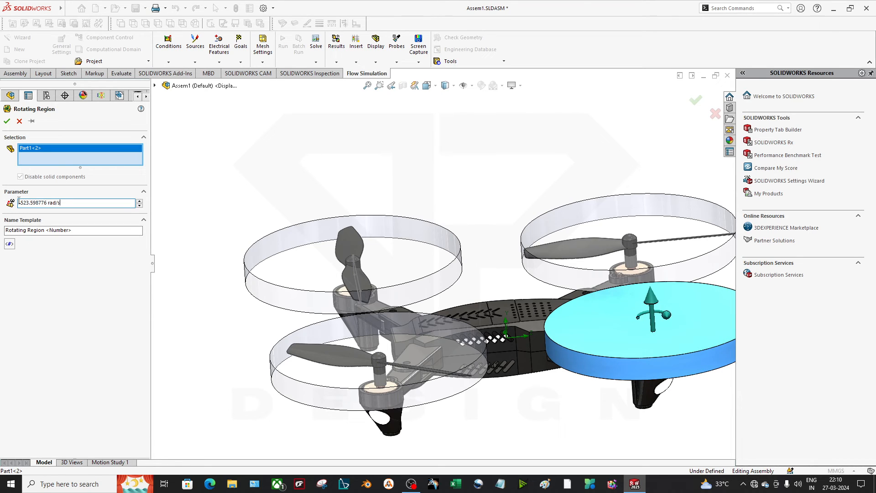
click(7, 121)
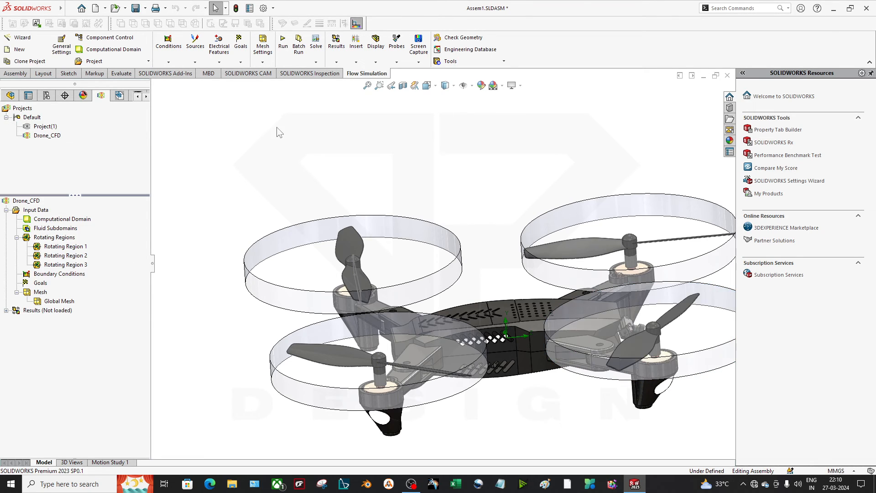
Add a fourth rotating region on the remaining propeller cylinder, Part1<5>, and enter its angular velocity.
right_click(61, 239)
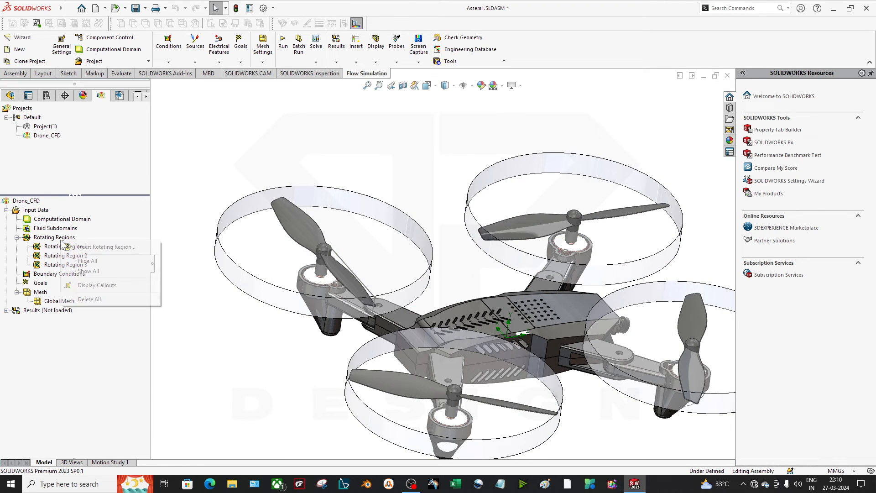
click(73, 247)
click(493, 249)
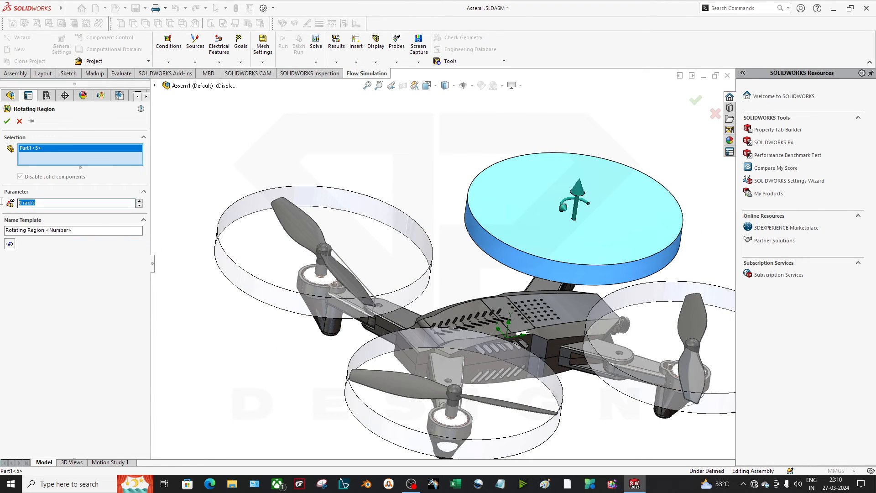
click(6, 121)
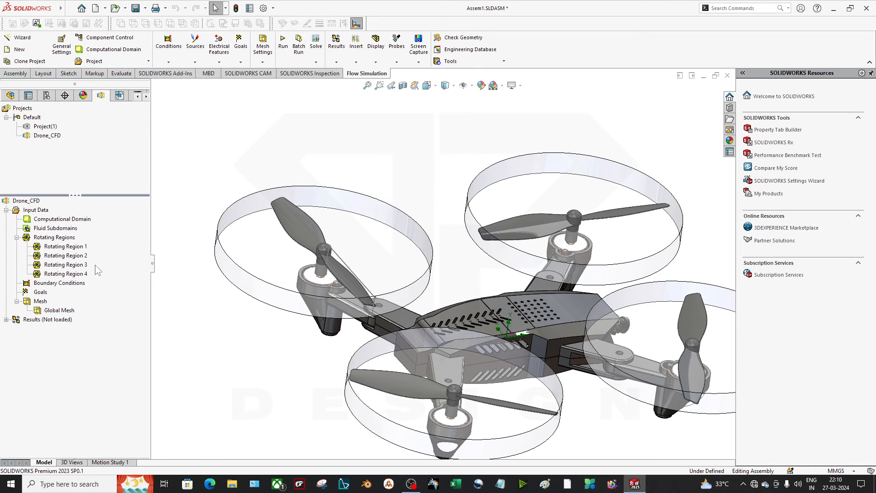
Try to define a global goal for Force (Y) in the Drone_CFD project.
mouse_move(293, 321)
middle_down()
mouse_move(446, 263)
mouse_move(484, 315)
middle_up()
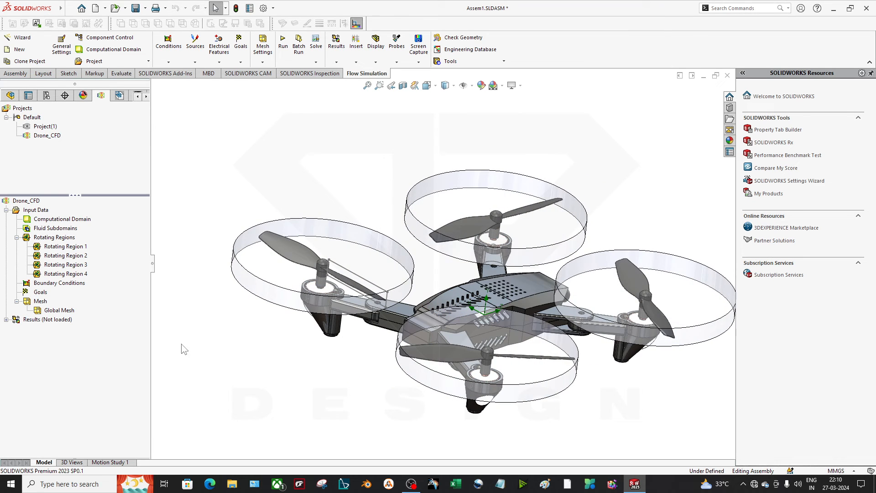
right_click(56, 284)
click(44, 292)
right_click(44, 293)
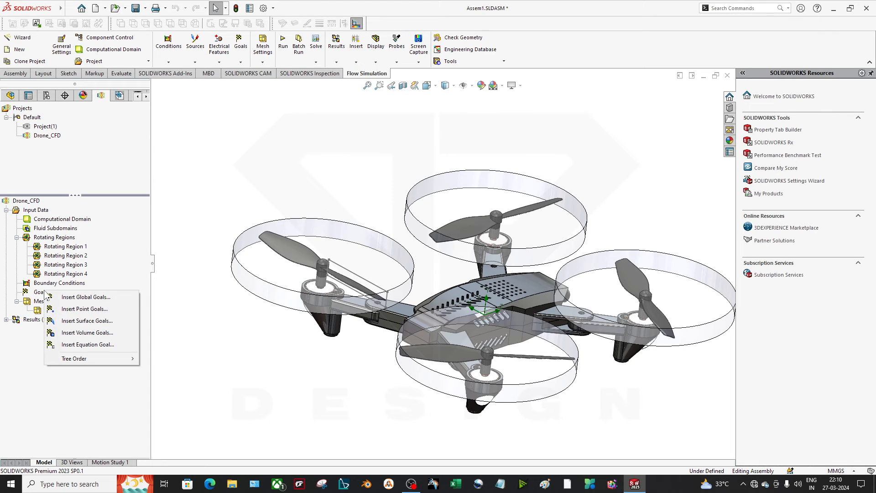
click(59, 297)
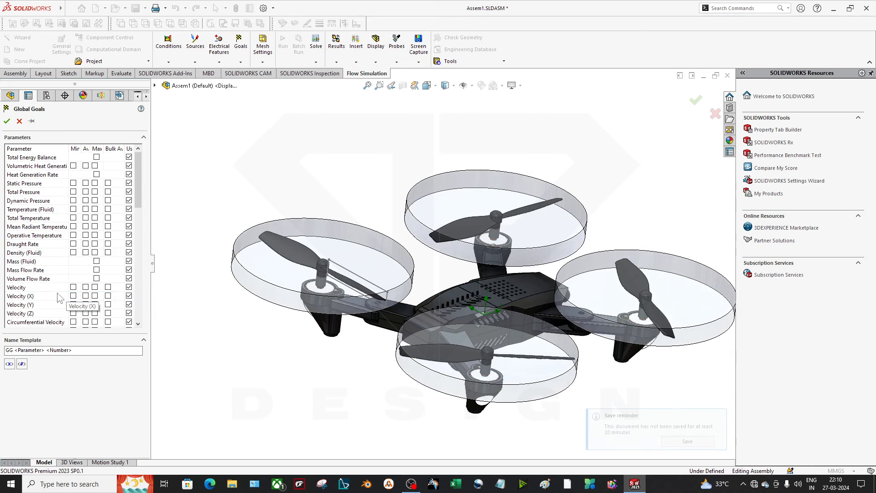
drag(154, 273, 197, 268)
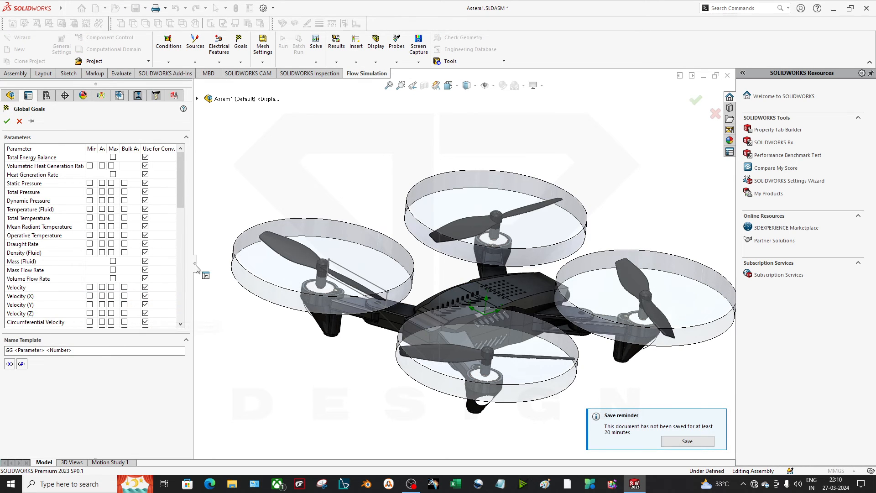
scroll(69, 242, down, 2)
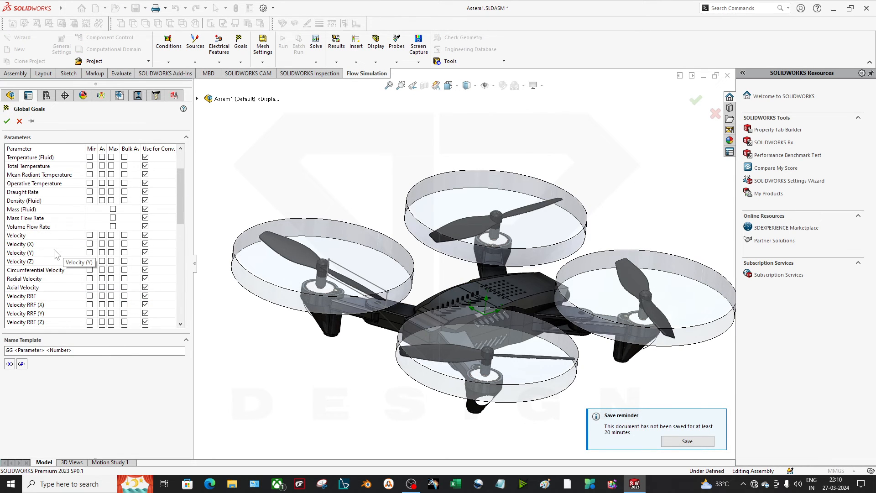
scroll(55, 253, down, 8)
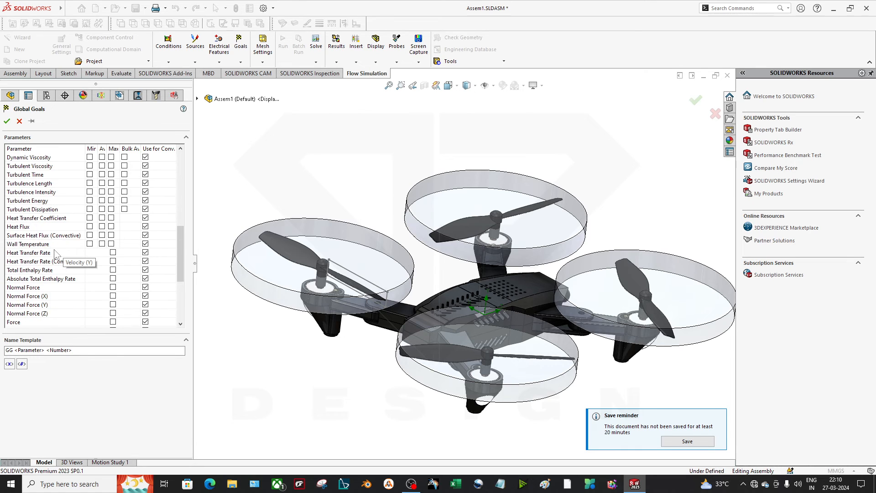
scroll(56, 253, down, 2)
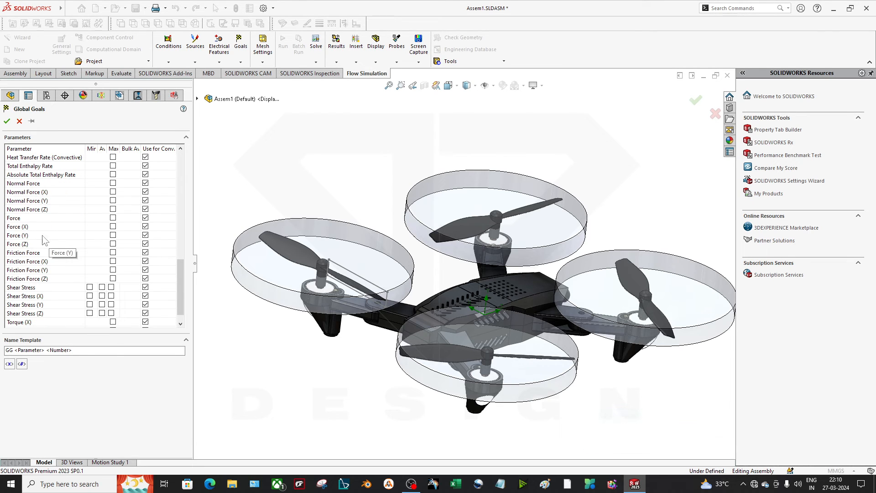
scroll(461, 339, down, 3)
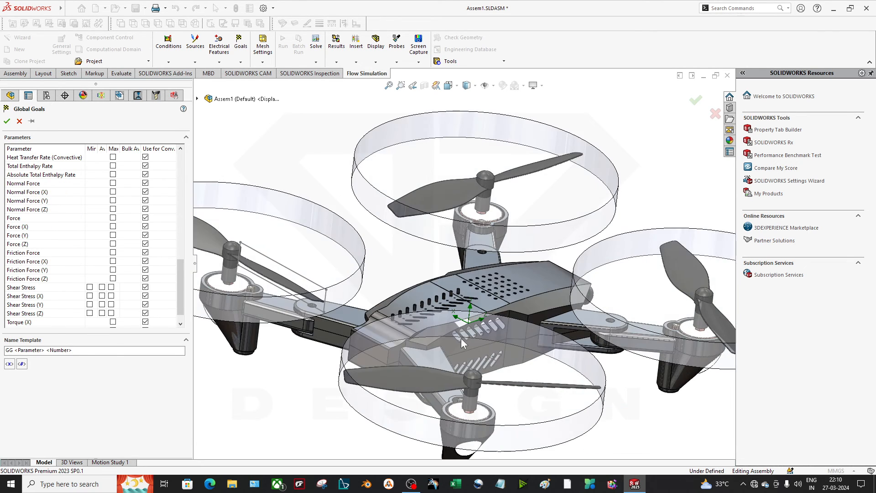
middle_drag(472, 322, 472, 291)
click(113, 235)
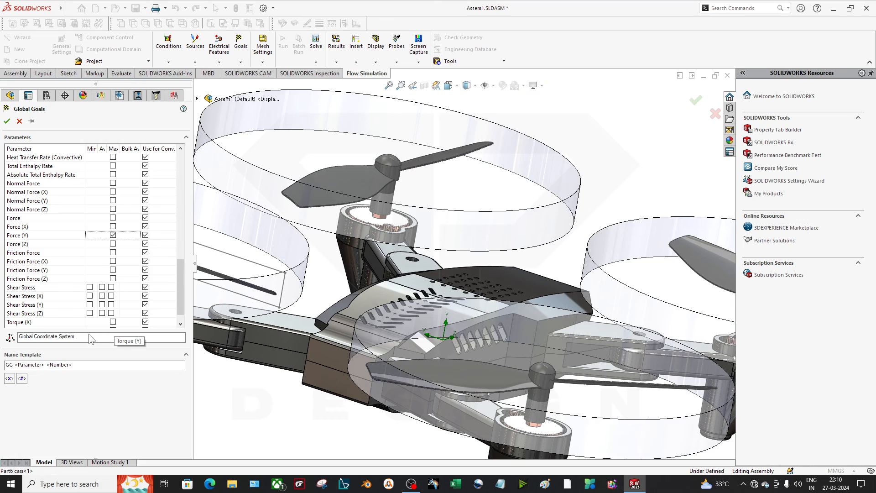
Review the other parameters offered for global goals, including shear stress, torque and velocity, and discard the goal definition.
scroll(47, 292, down, 1)
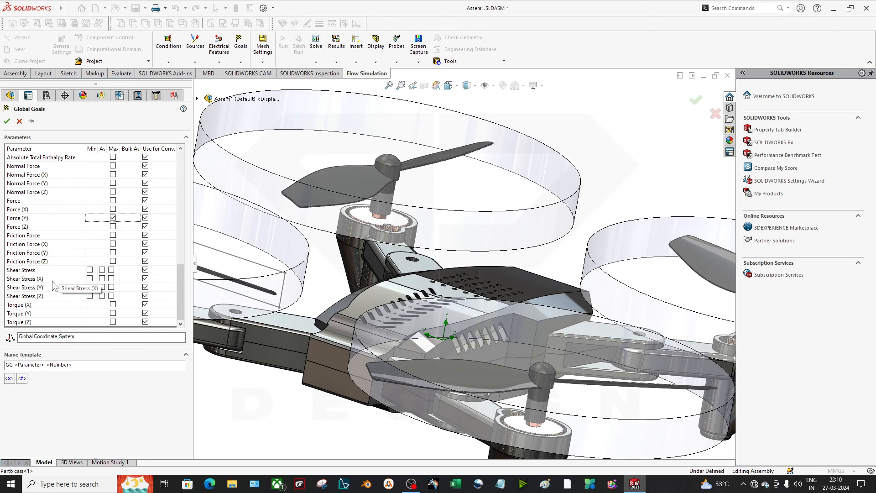
scroll(54, 288, up, 1)
scroll(57, 297, down, 1)
scroll(55, 302, up, 4)
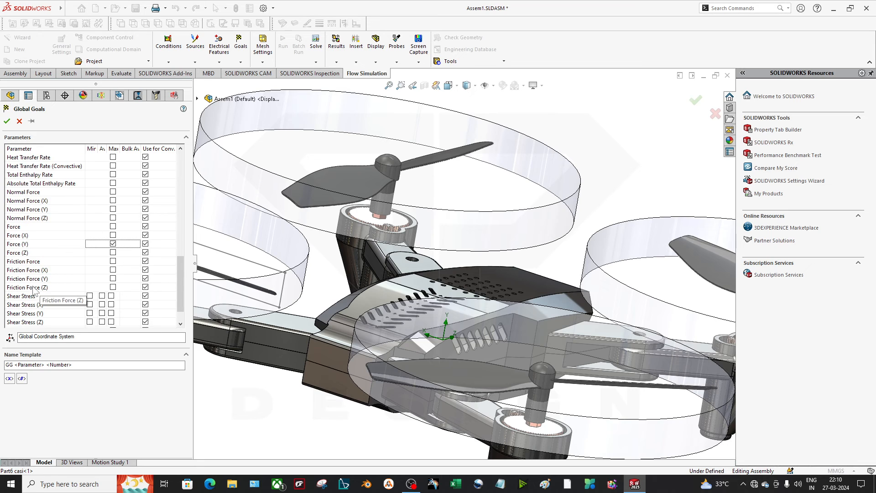
scroll(56, 282, up, 10)
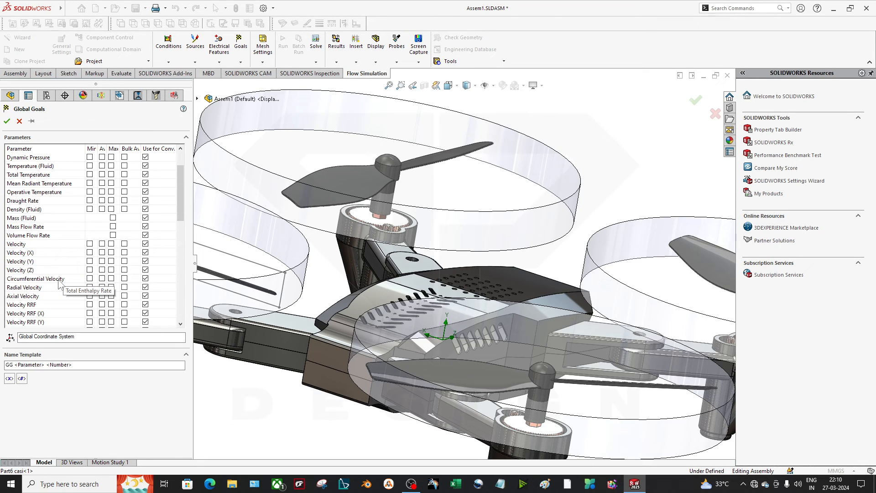
scroll(58, 283, up, 2)
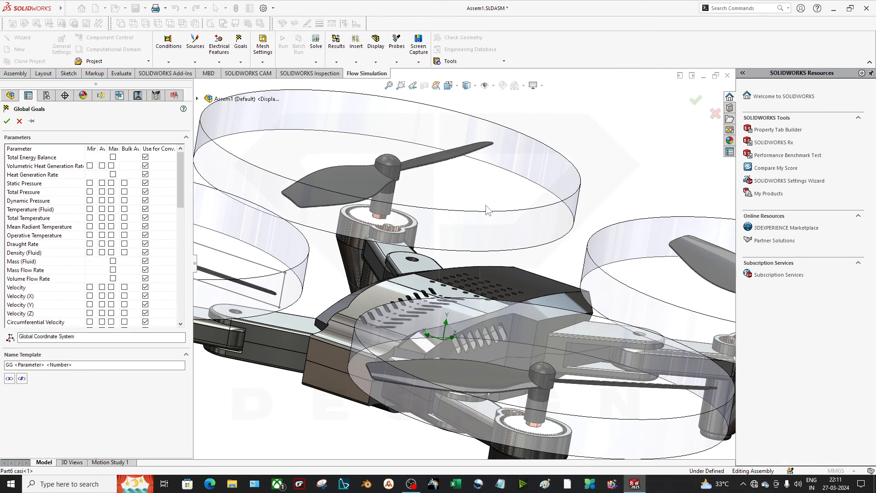
scroll(378, 280, up, 5)
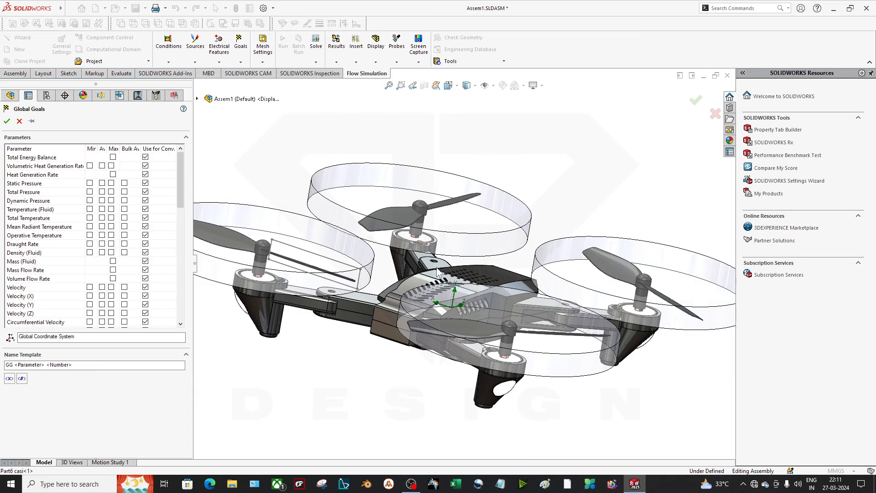
middle_drag(398, 272, 507, 348)
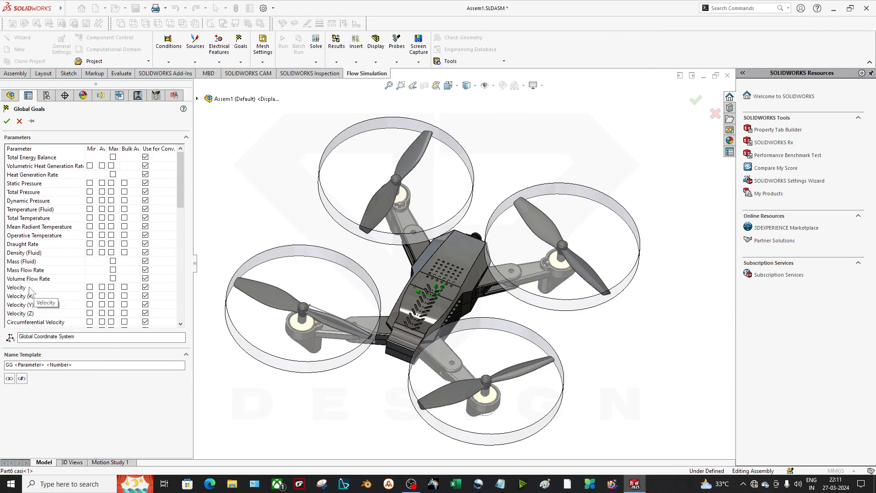
scroll(28, 289, down, 2)
click(20, 121)
Examine the drone's propellers, blade faces and motor hubs up close from several angles.
scroll(293, 313, down, 3)
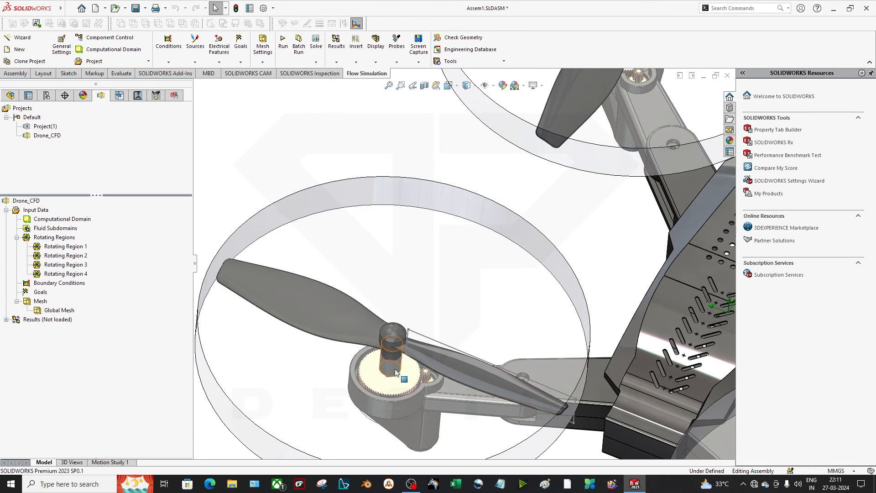
middle_drag(441, 347, 484, 358)
scroll(484, 358, up, 3)
mouse_move(552, 348)
middle_down()
mouse_move(520, 327)
mouse_move(542, 341)
middle_up()
scroll(541, 341, up, 4)
scroll(620, 285, down, 3)
middle_drag(577, 309, 573, 326)
scroll(290, 285, down, 4)
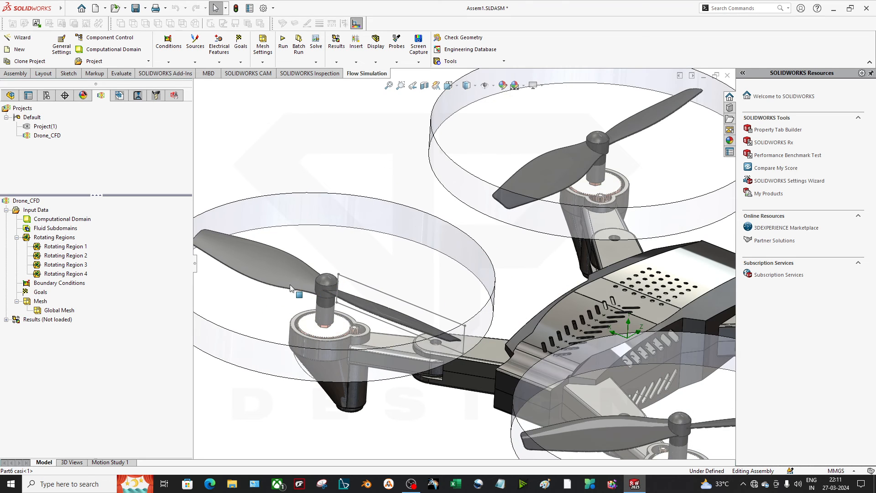
click(276, 271)
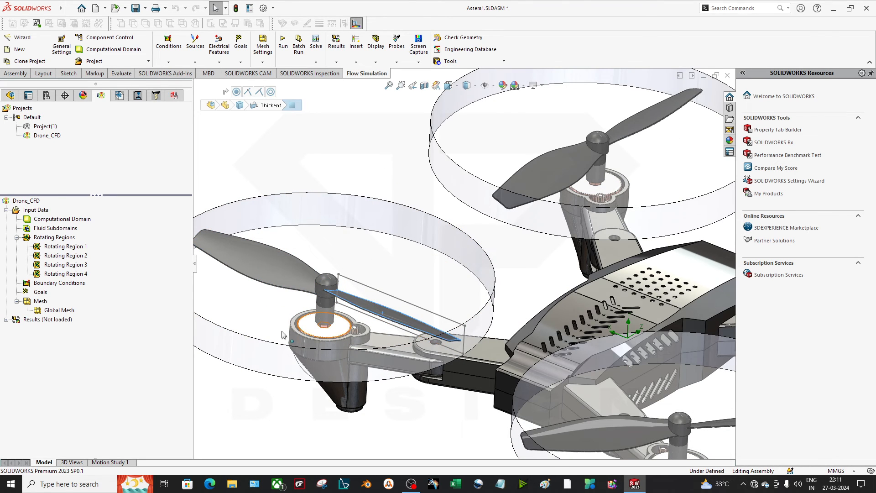
click(258, 430)
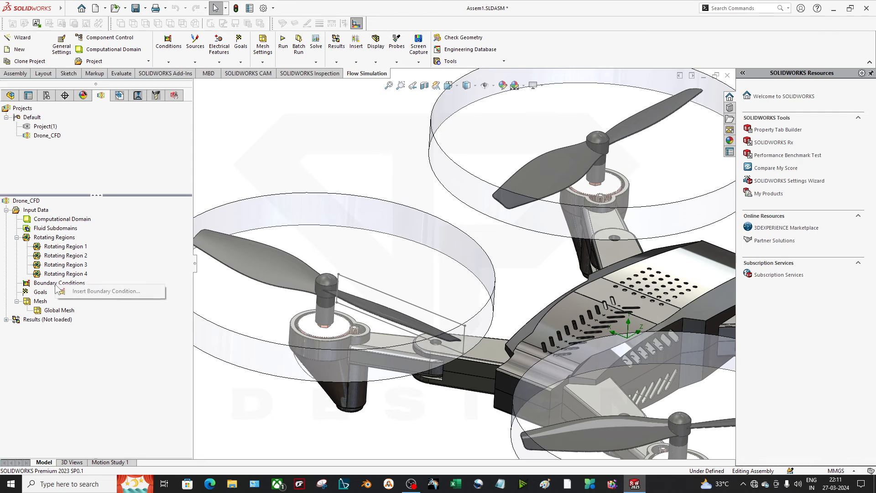
Try to define a surface goal for Force (Y) on both blade faces of propeller Part1 dr<4>.
right_click(41, 293)
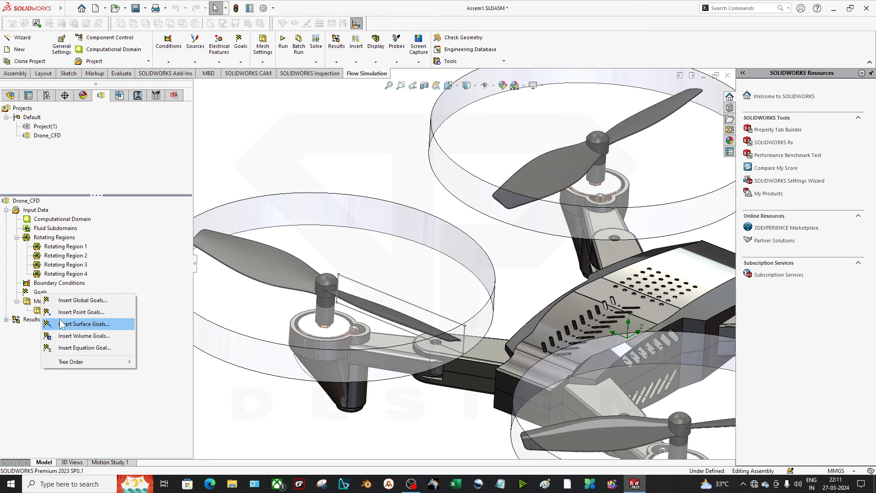
click(62, 325)
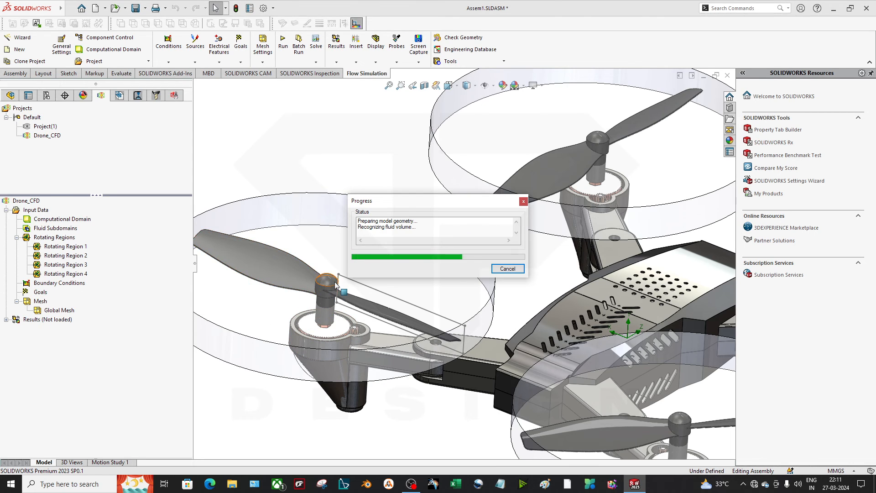
click(287, 261)
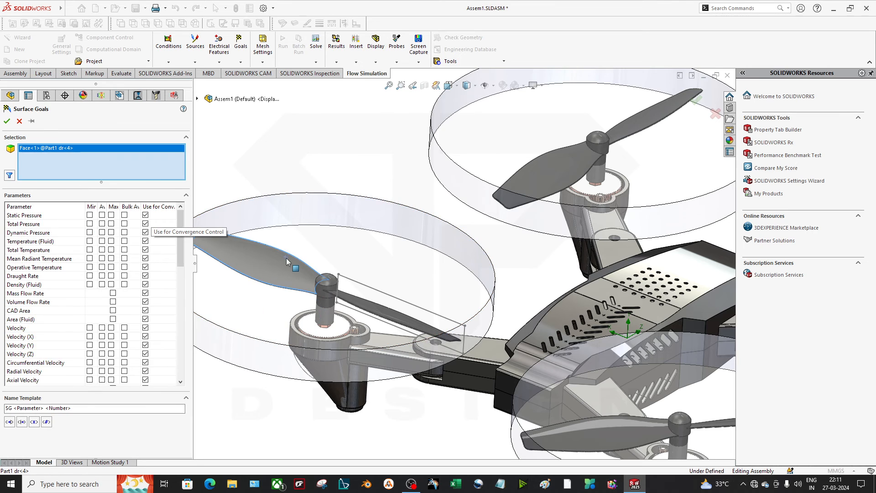
click(360, 305)
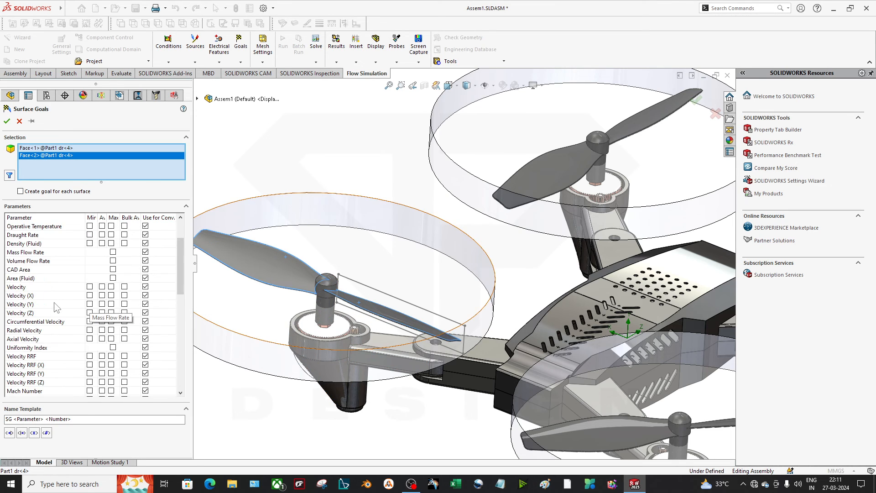
scroll(56, 308, down, 9)
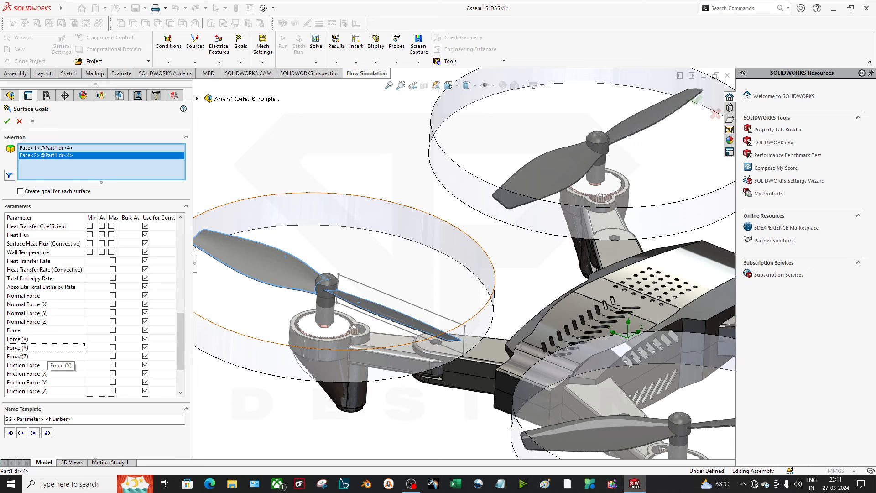
click(113, 349)
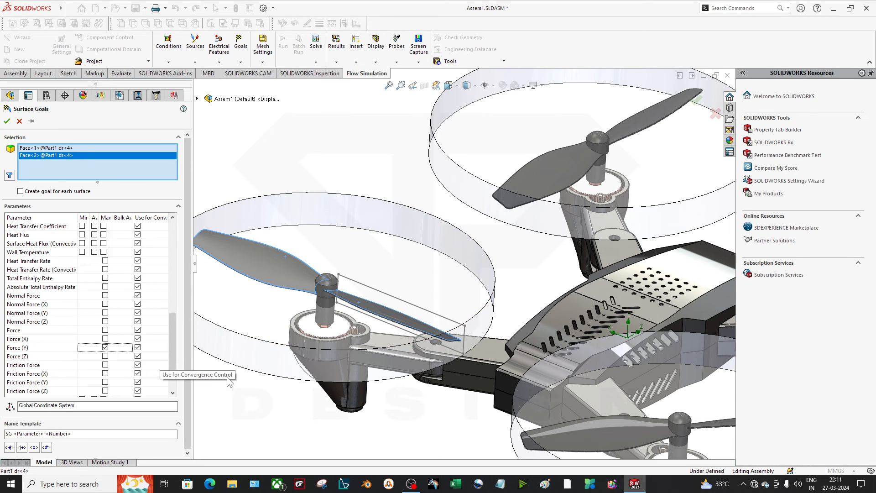
scroll(368, 325, up, 6)
scroll(528, 208, down, 3)
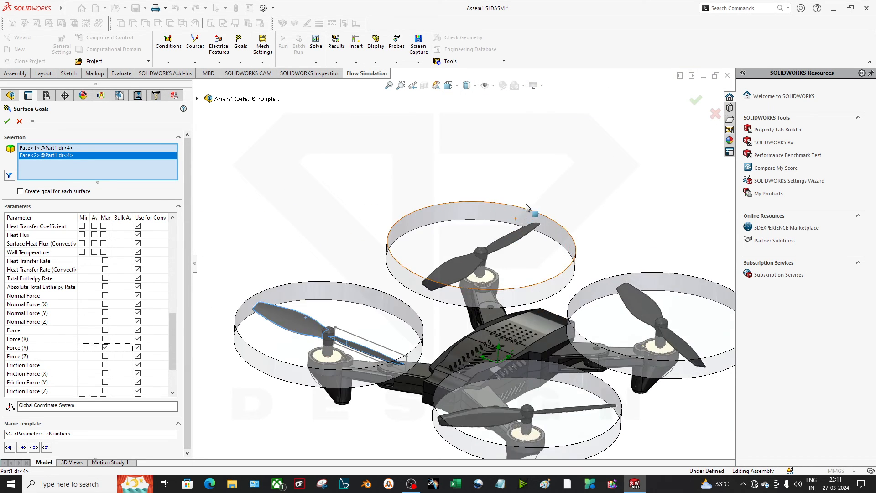
middle_drag(528, 208, 545, 199)
scroll(455, 237, up, 2)
middle_drag(454, 237, 439, 248)
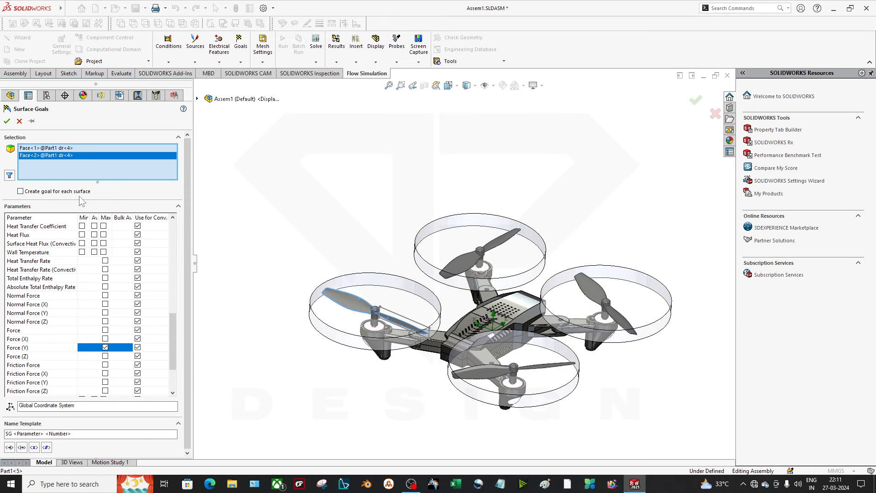
middle_drag(508, 298, 518, 278)
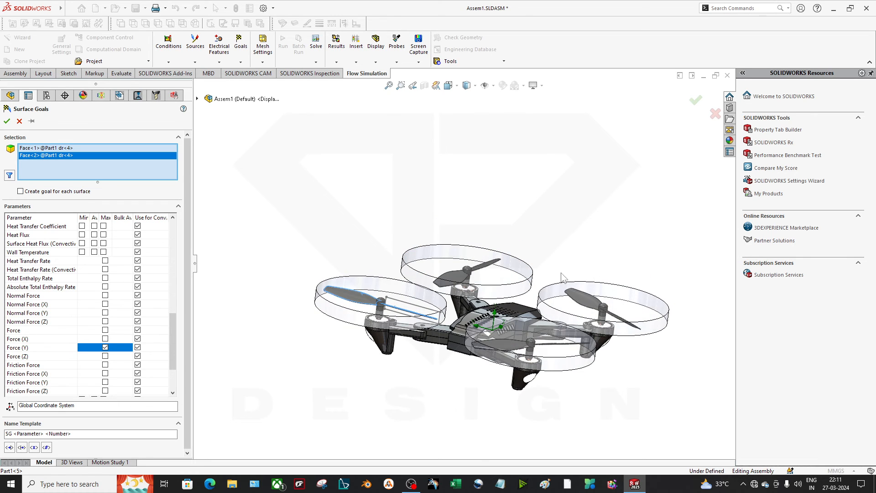
middle_drag(555, 331, 546, 352)
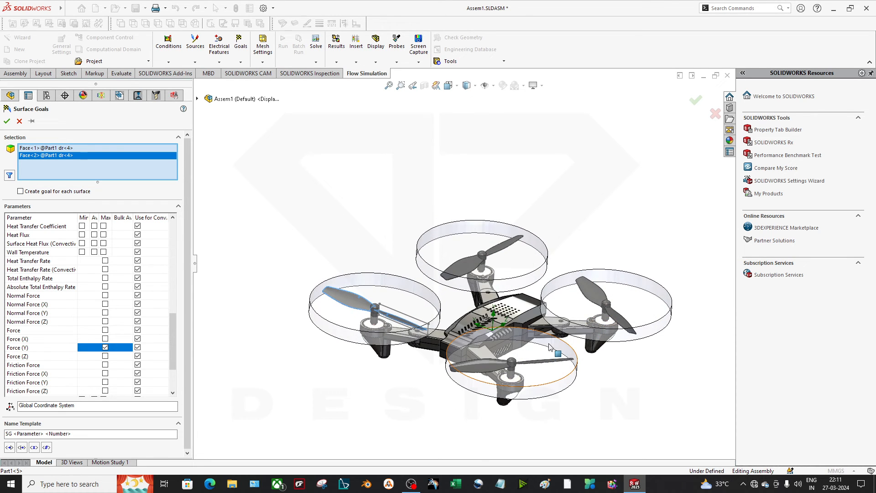
click(19, 121)
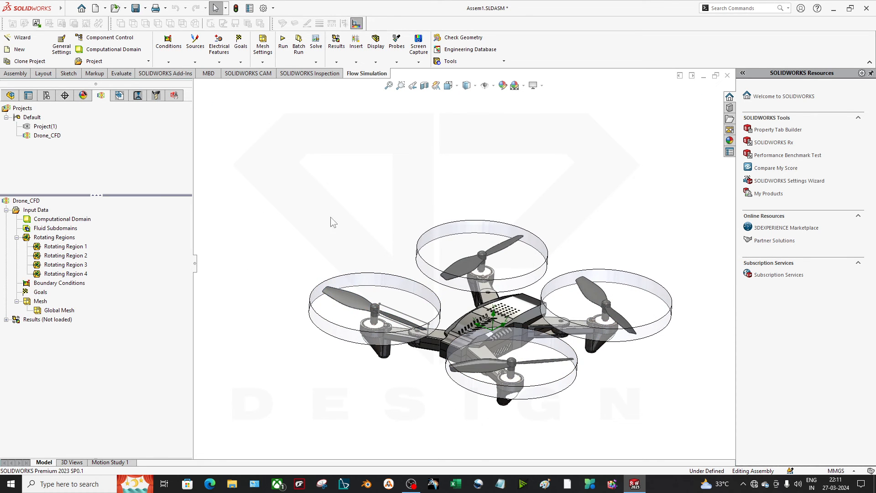
right_click(40, 293)
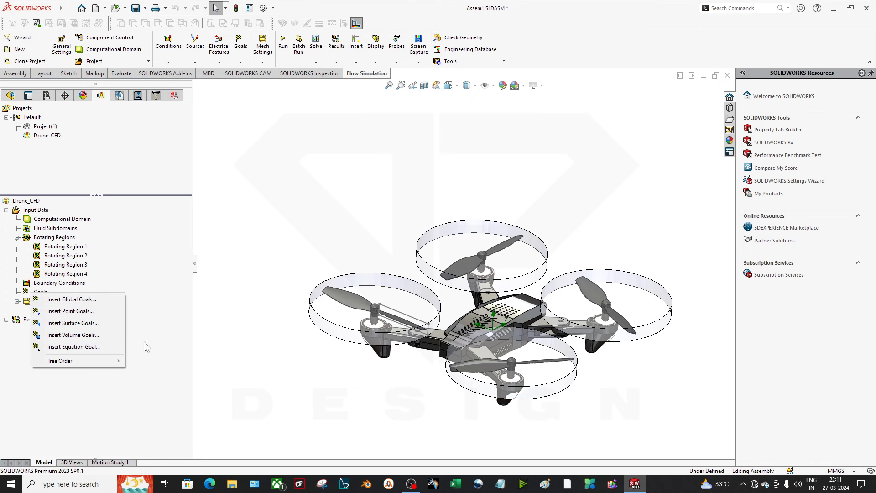
click(91, 346)
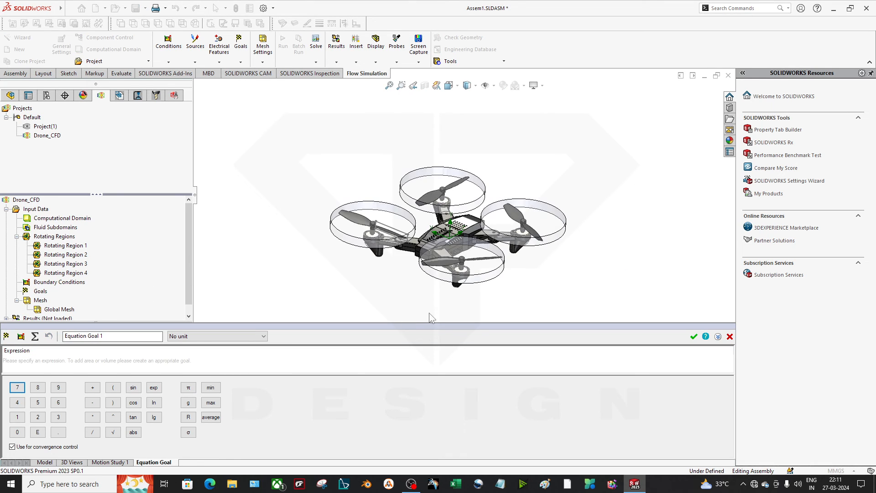
drag(426, 325, 435, 301)
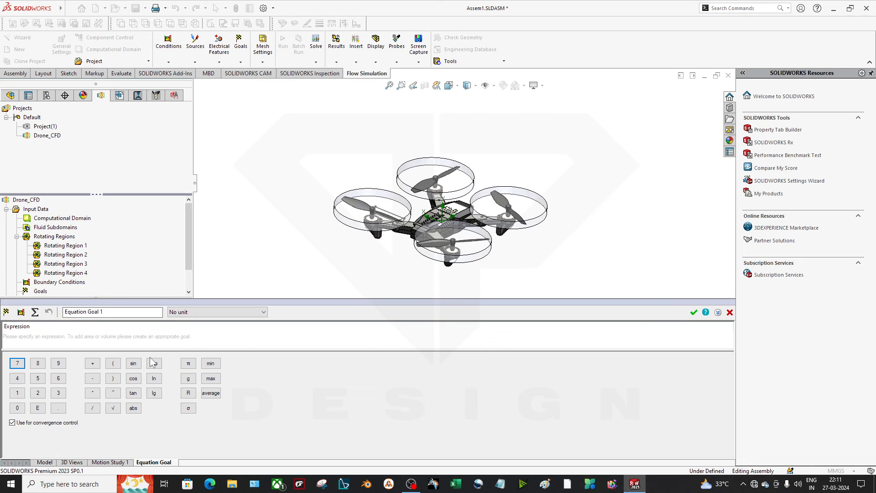
click(78, 342)
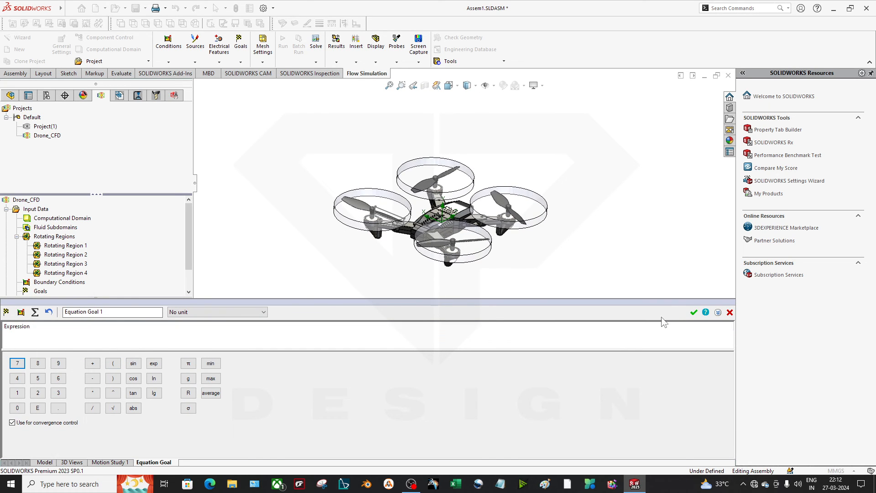
click(731, 313)
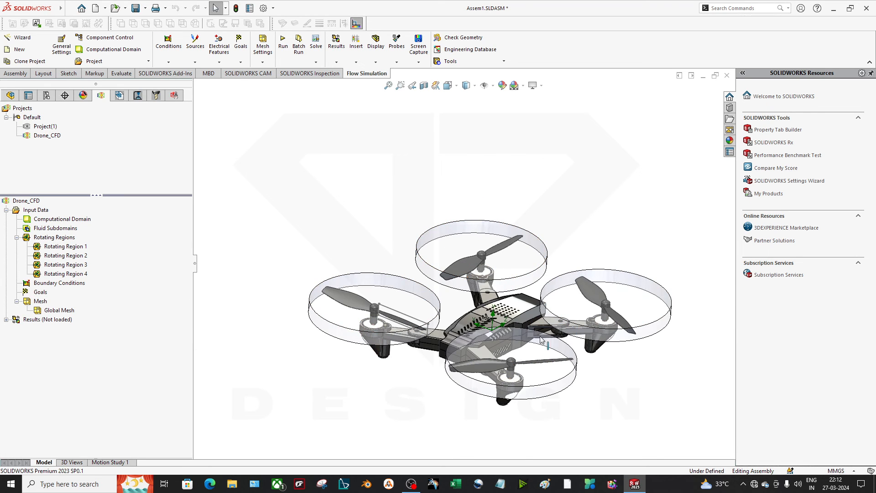
scroll(527, 357, down, 1)
middle_drag(553, 357, 554, 376)
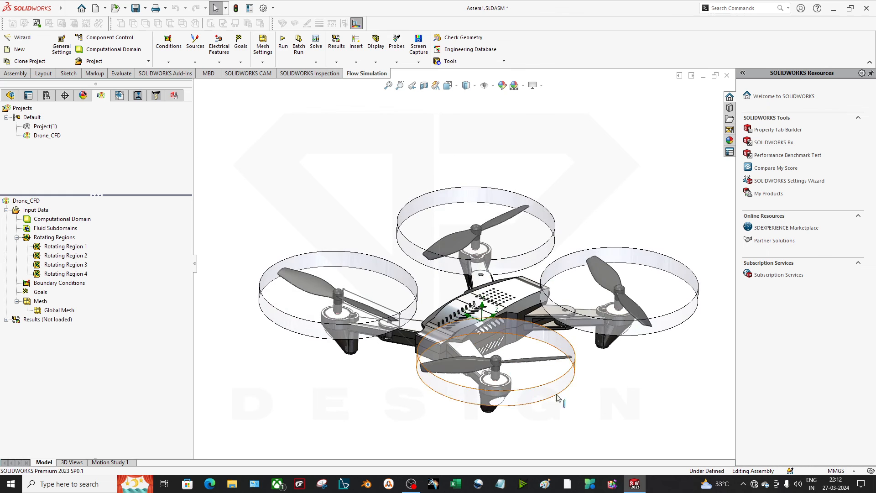
right_click(42, 307)
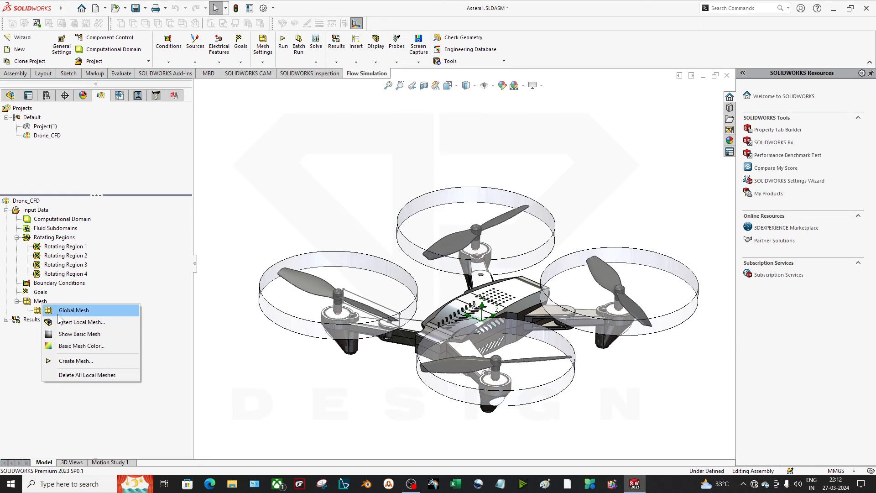
click(76, 361)
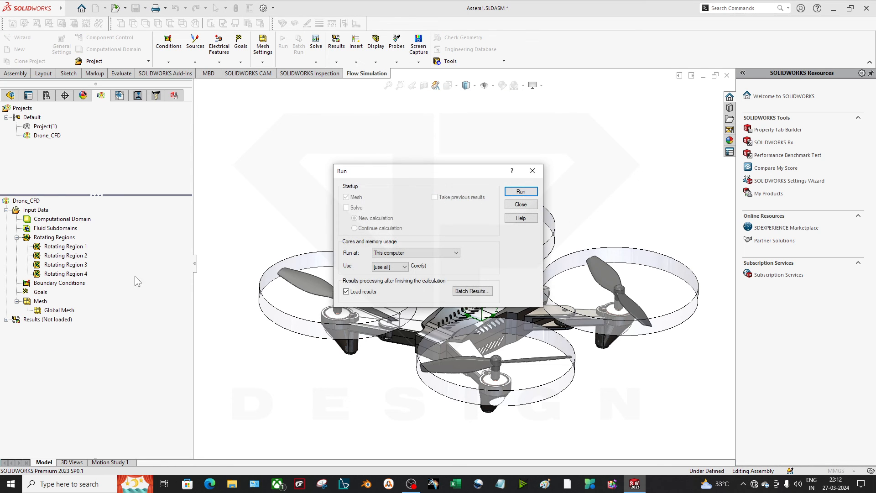
click(530, 174)
Display the basic mesh of the Drone_CFD project around the drone.
right_click(46, 301)
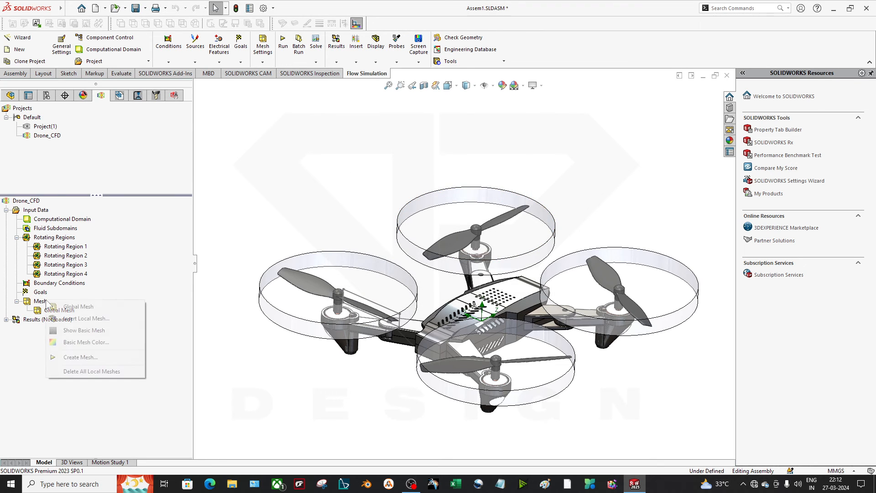
click(76, 332)
scroll(440, 283, up, 5)
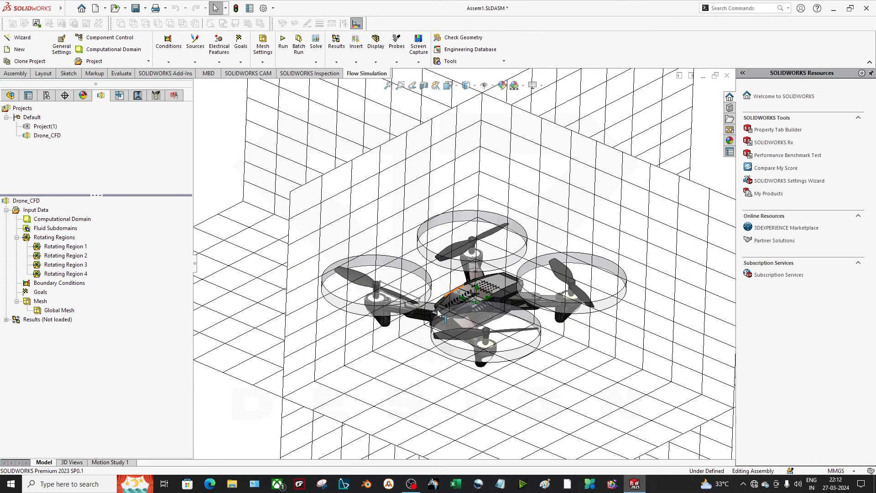
middle_drag(440, 304, 472, 310)
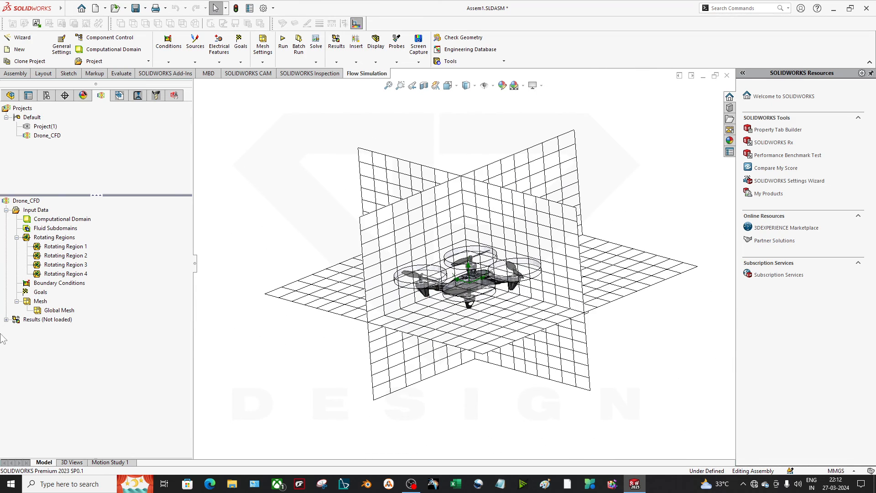
Set the global mesh to automatic with a level of initial mesh of 5.
right_click(39, 301)
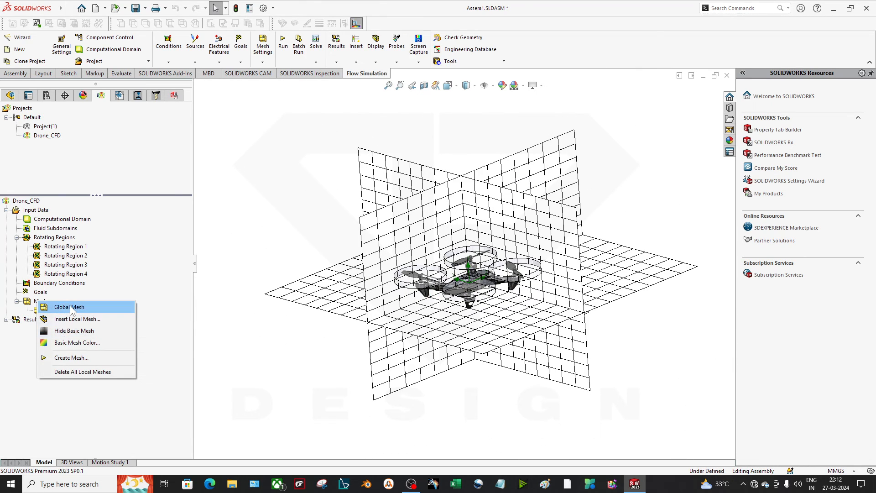
click(66, 307)
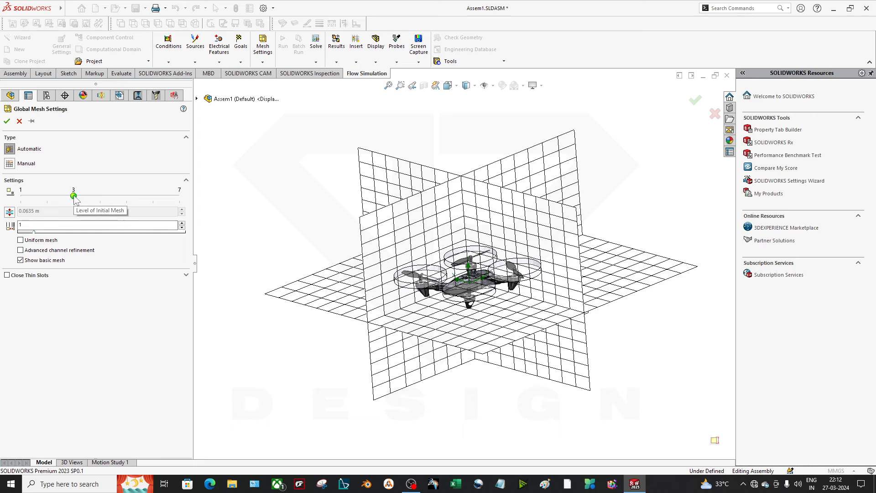
drag(75, 197, 130, 200)
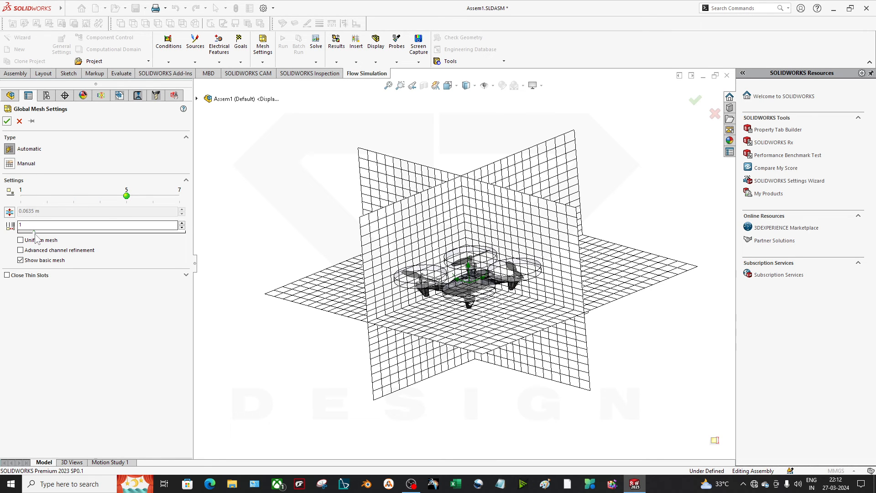
click(7, 121)
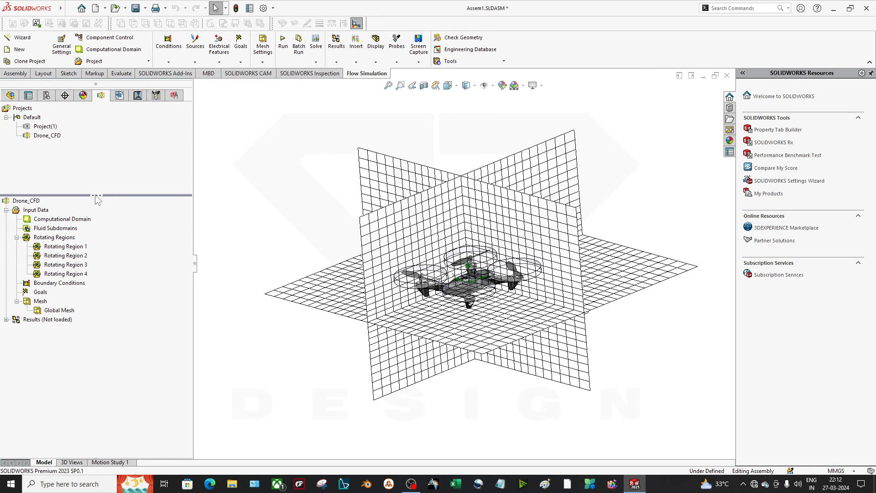
Run mesh generation for the Drone_CFD project.
right_click(40, 309)
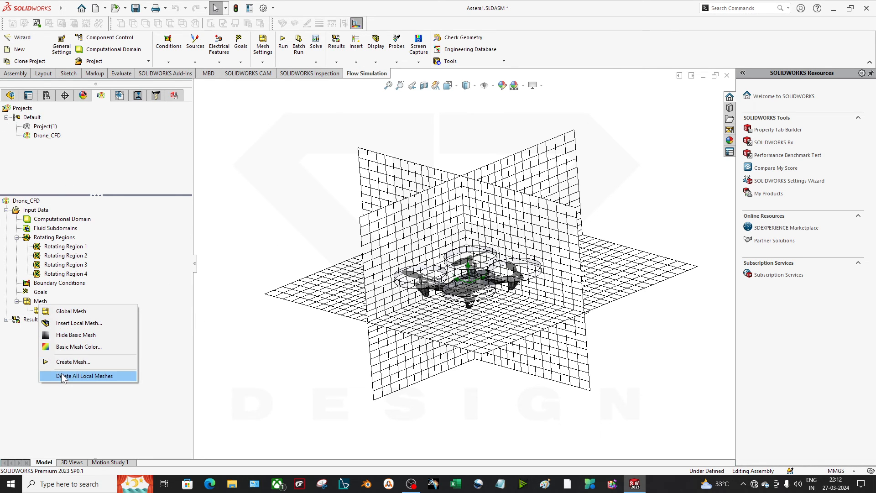
click(68, 378)
click(519, 192)
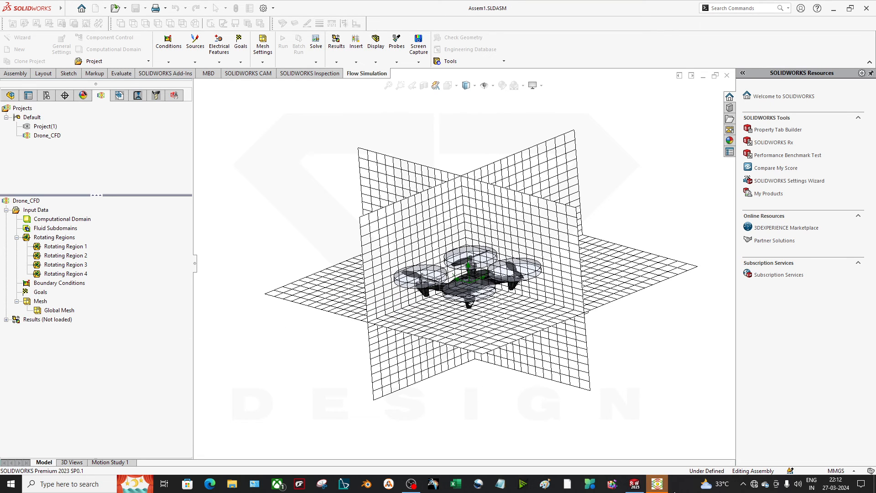
Try to stop the Drone_CFD calculation from the solver monitor, and return to the SOLIDWORKS assembly.
click(664, 489)
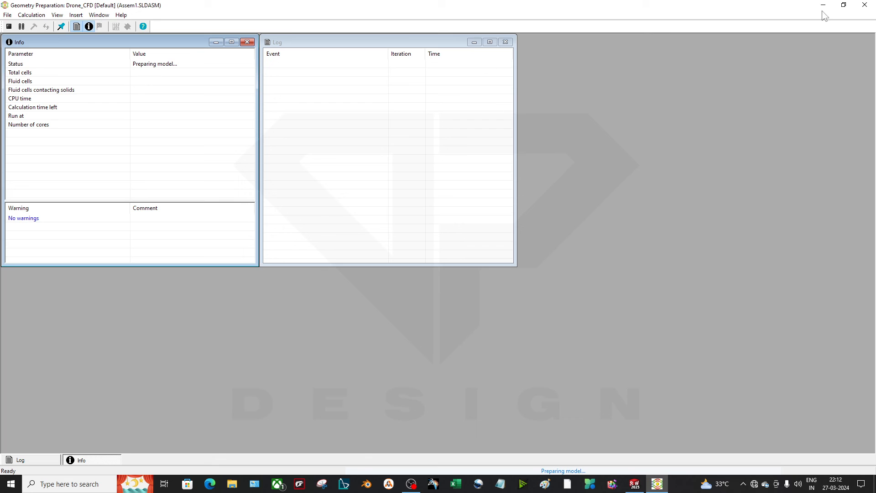
click(865, 5)
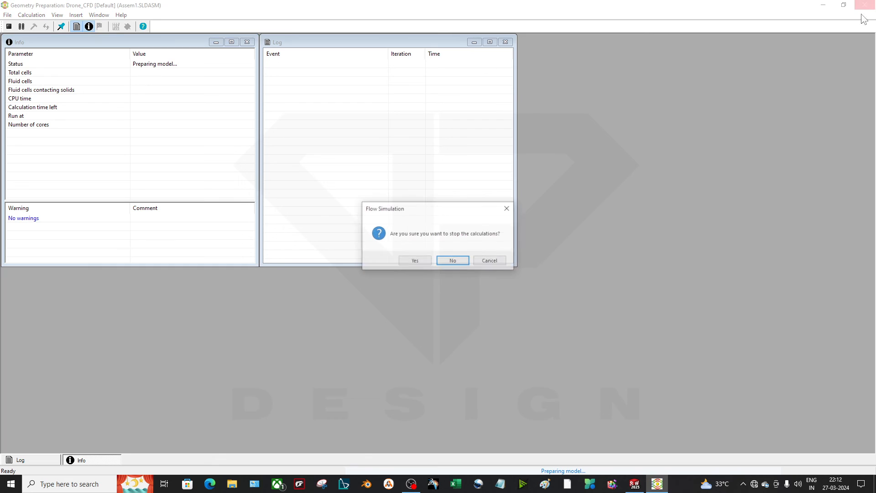
click(415, 261)
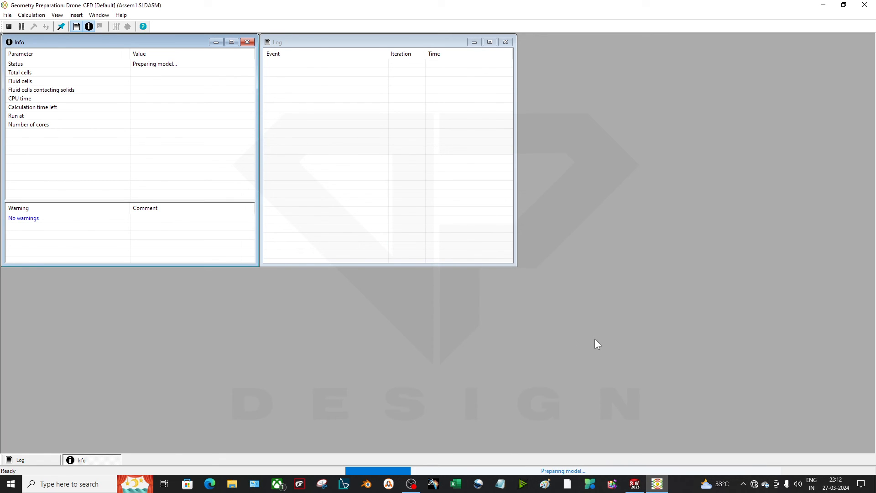
click(635, 484)
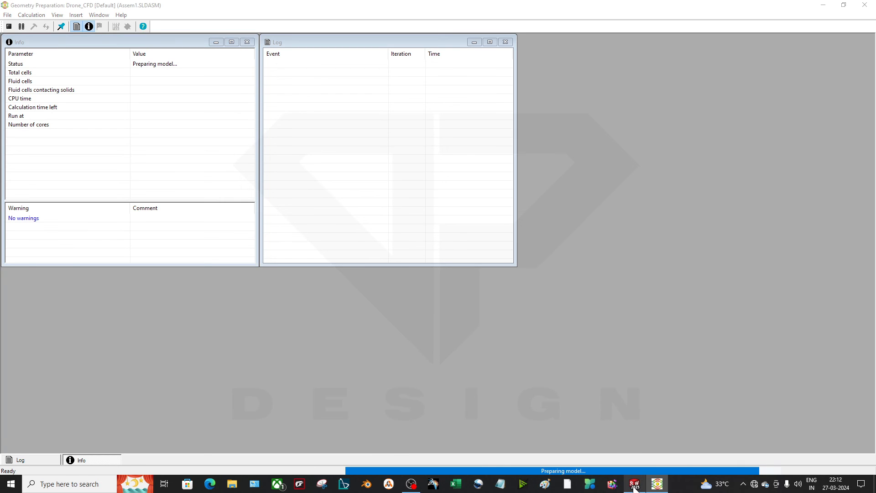
click(822, 4)
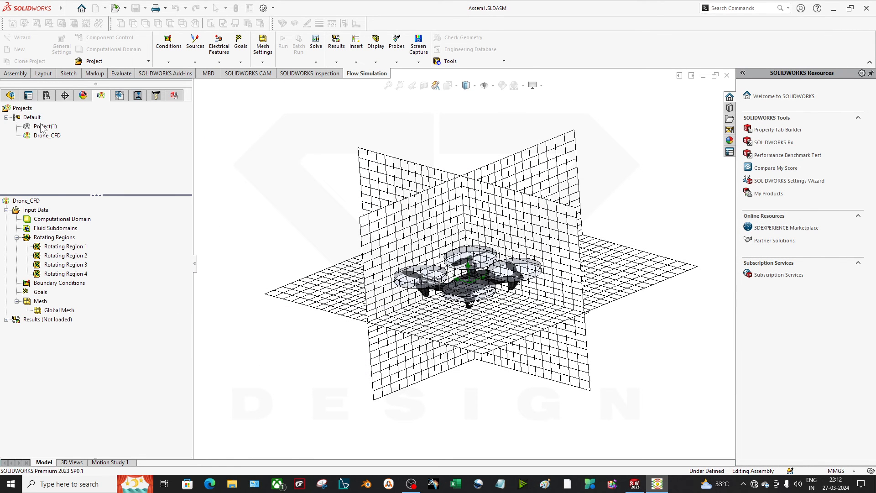
click(657, 485)
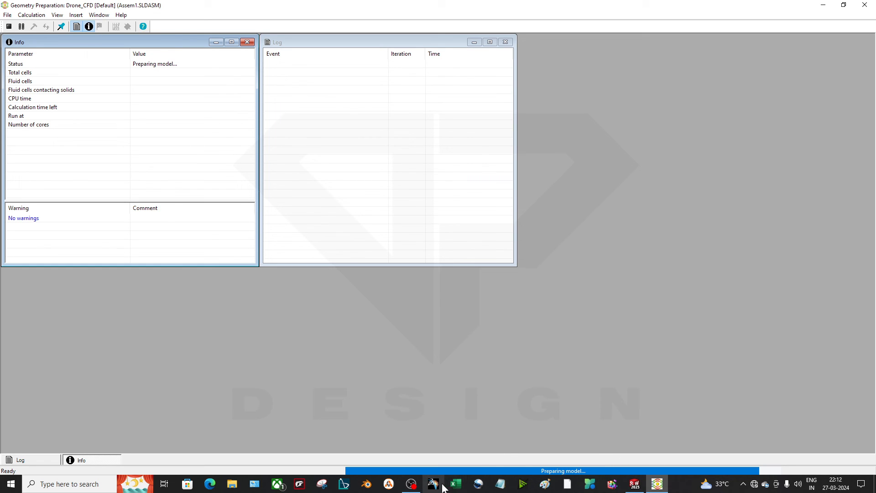
click(635, 483)
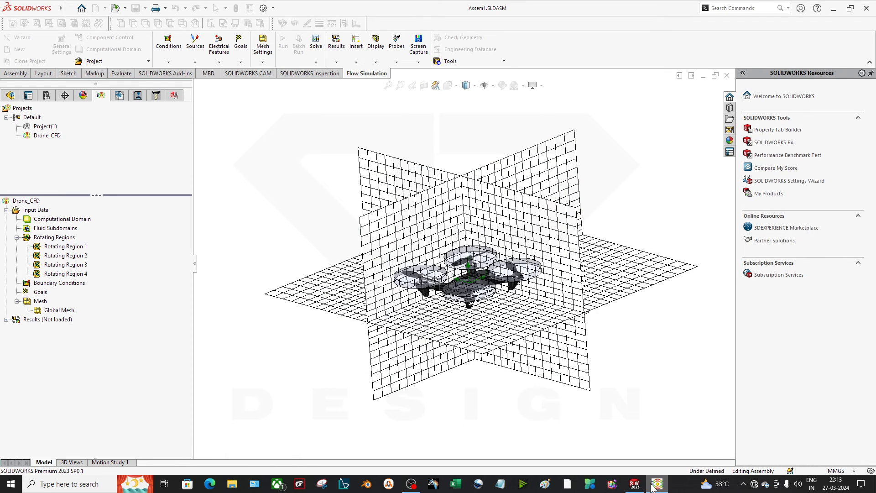
right_click(656, 485)
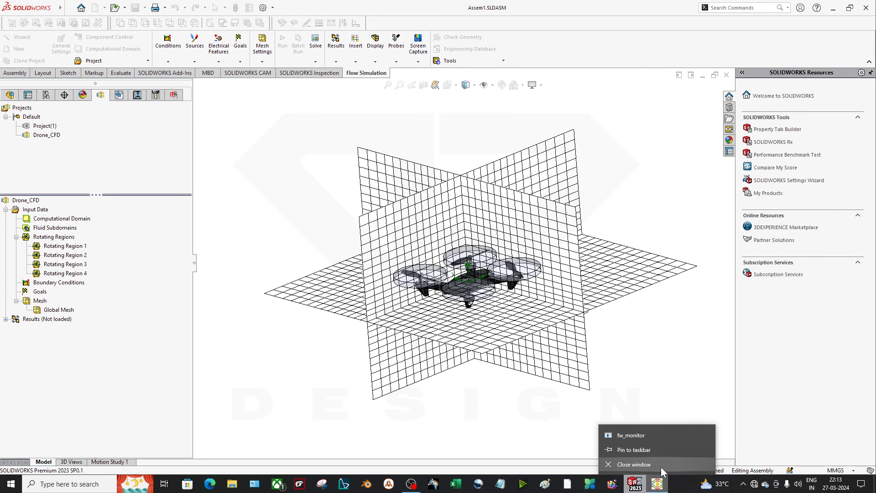
click(556, 443)
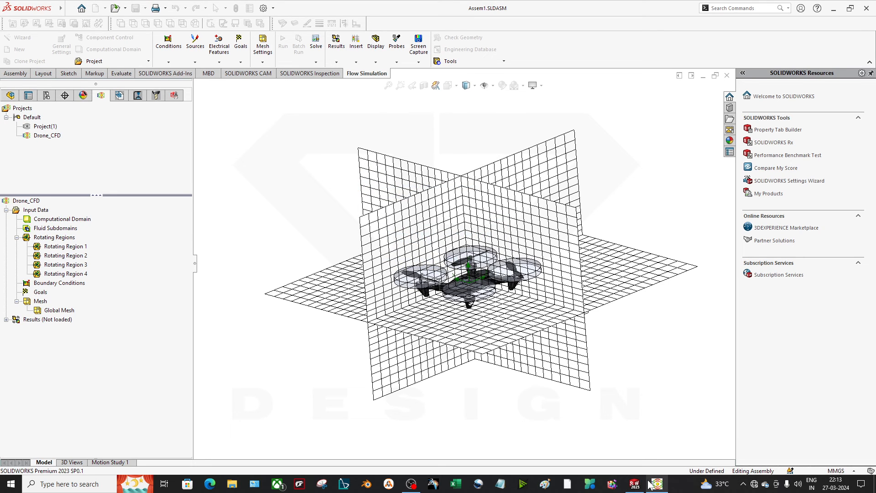
Close the mesh generation monitor for Drone_CFD, declining to wait for the calculation to complete.
click(656, 484)
click(864, 6)
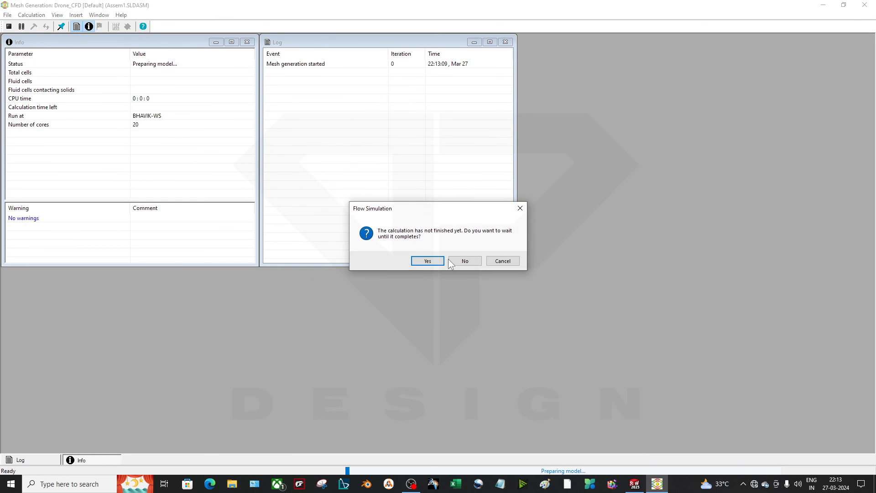
click(428, 261)
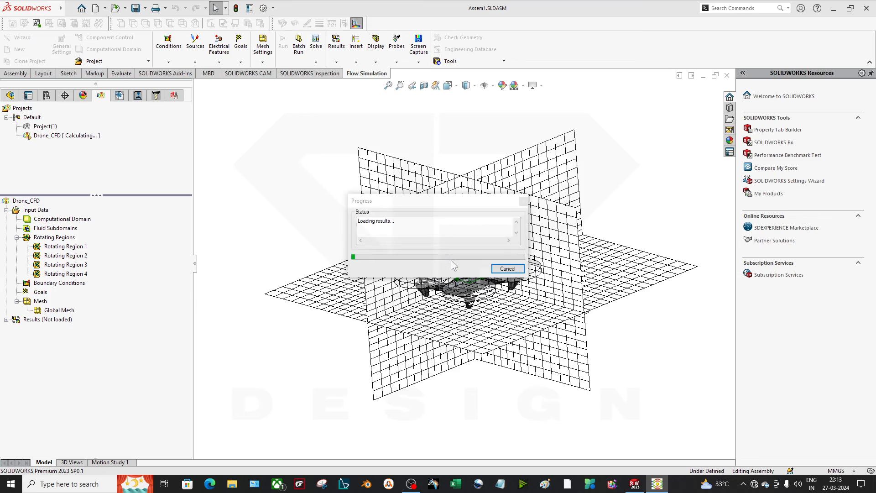
scroll(537, 259, down, 3)
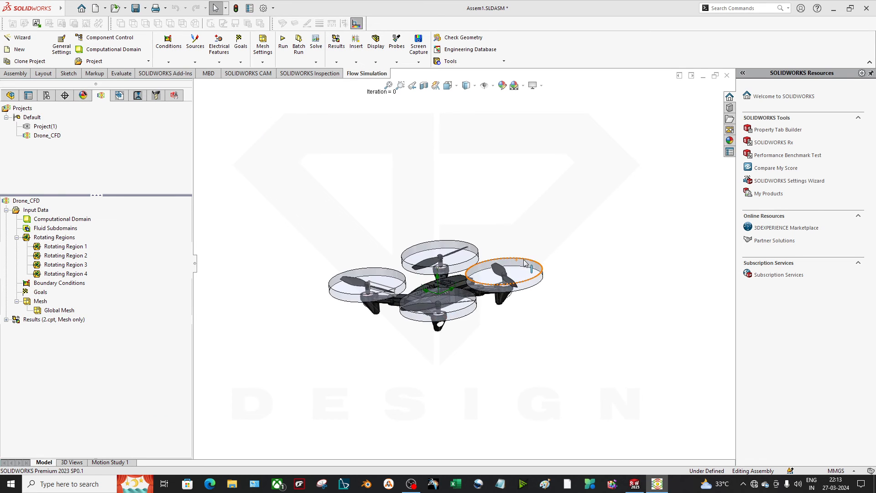
mouse_move(658, 483)
click(649, 465)
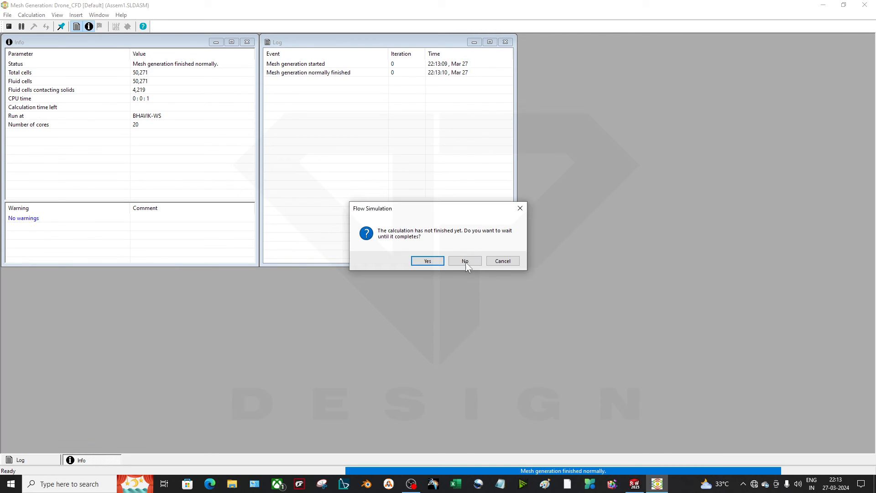
click(464, 261)
Activate Project(1), load its calculated results and expand them.
middle_drag(365, 322, 374, 329)
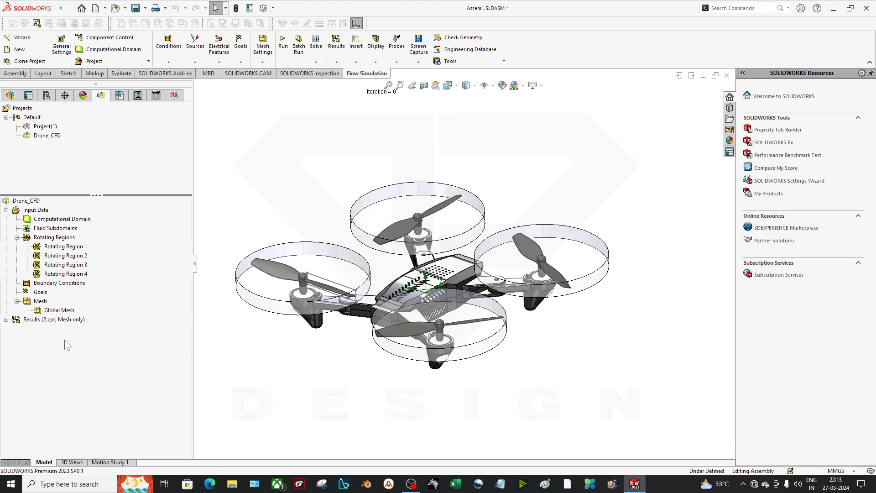
double_click(46, 127)
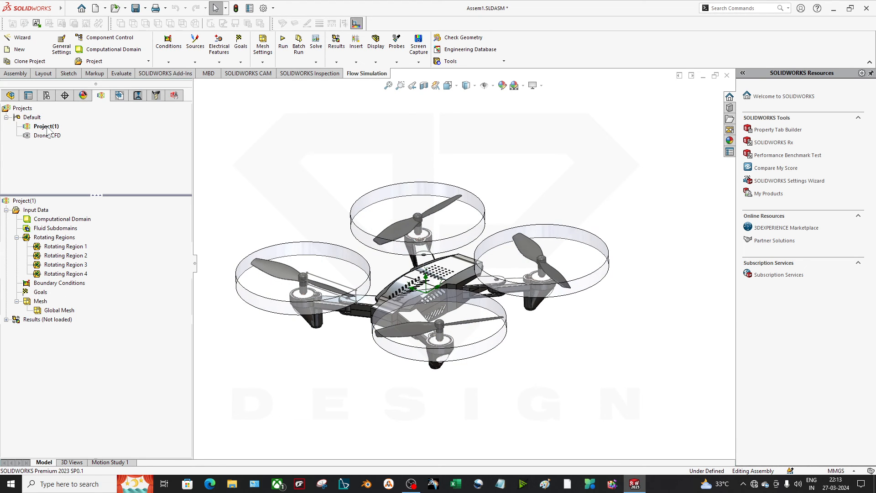
right_click(51, 322)
click(74, 328)
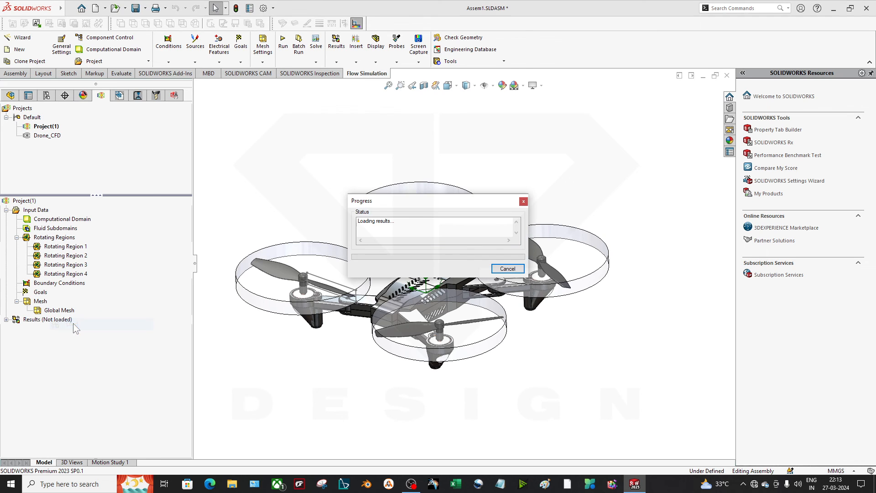
click(5, 320)
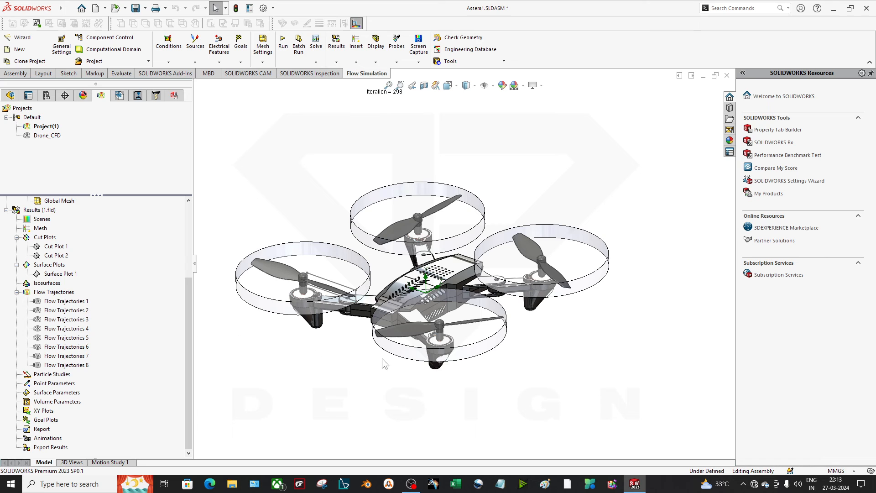
Hide the four transparent rotating-region cylinders surrounding the drone's propellers.
scroll(449, 349, up, 2)
scroll(378, 237, down, 2)
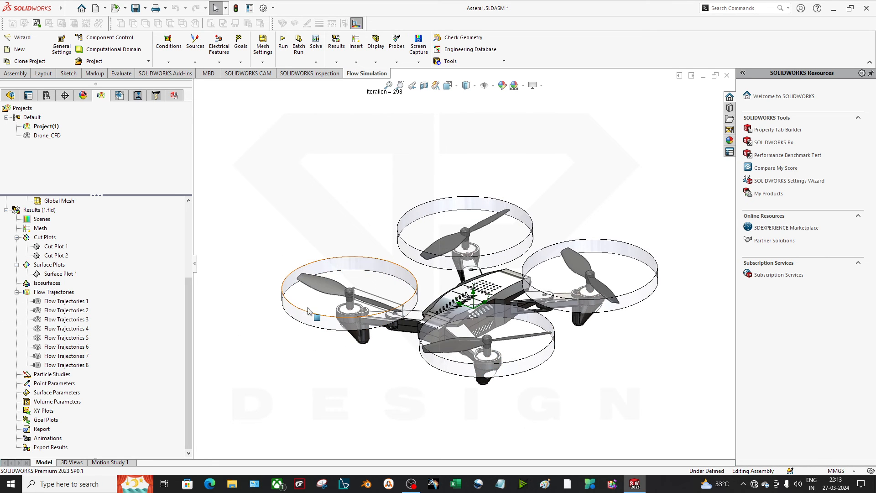
click(319, 297)
ctrl+click(412, 227)
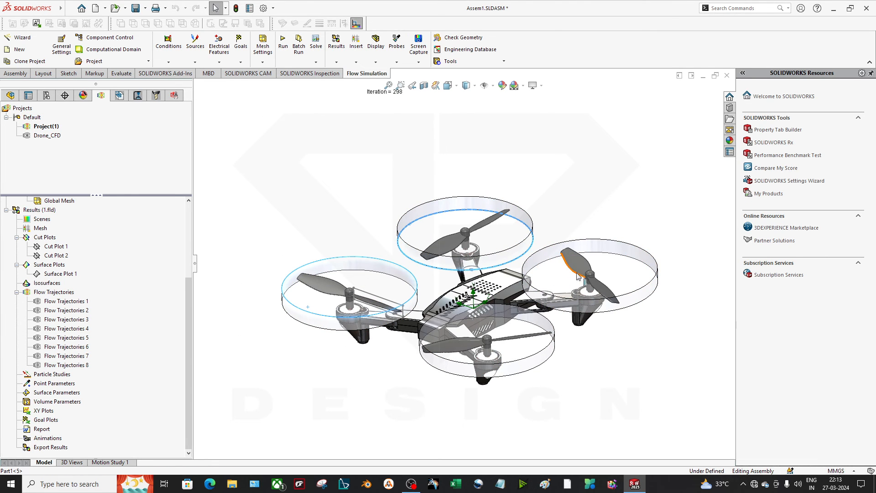
ctrl+click(637, 240)
right_click(526, 369)
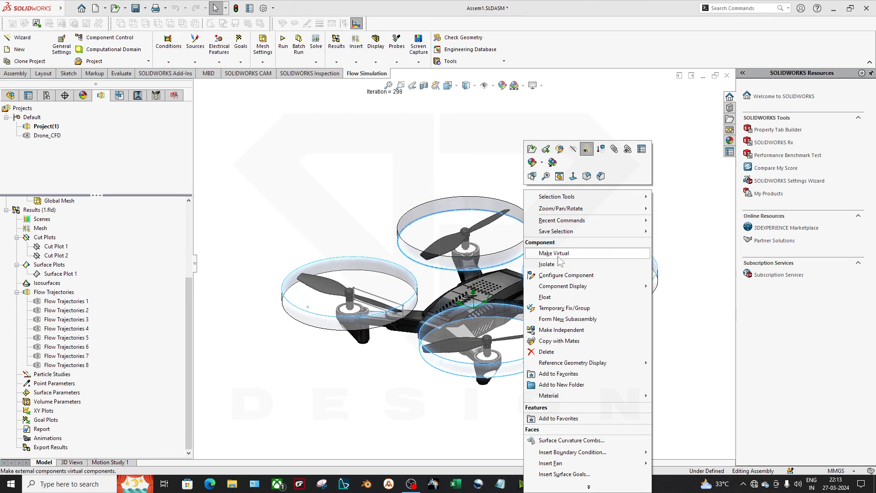
click(578, 150)
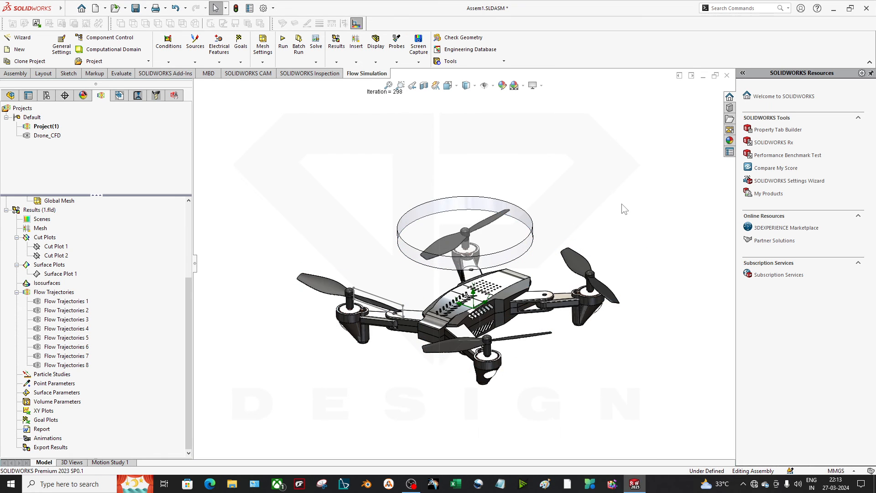
click(504, 209)
right_click(505, 209)
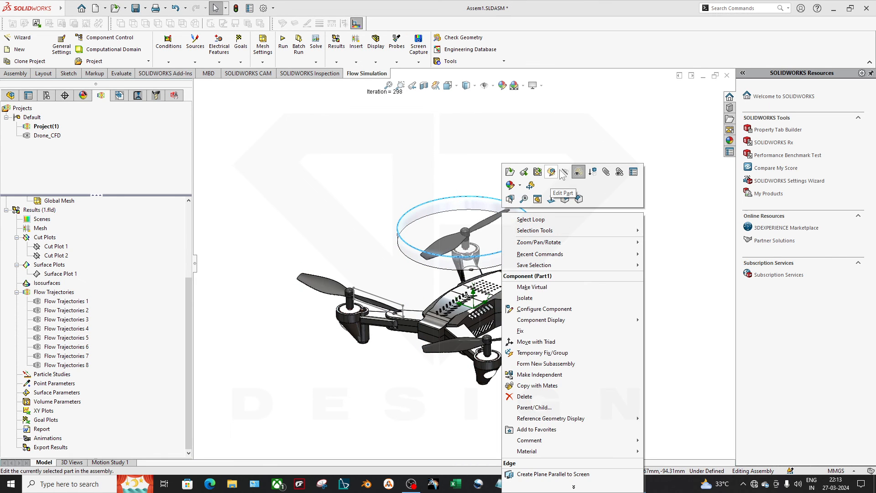
click(579, 172)
middle_drag(480, 365, 501, 388)
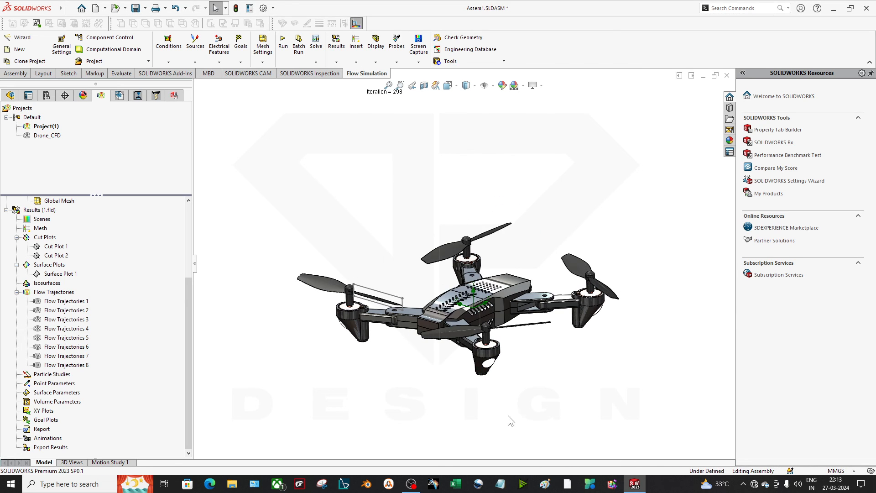
Insert a new surface plot and select both blade faces of the first two drone propellers.
scroll(362, 277, down, 3)
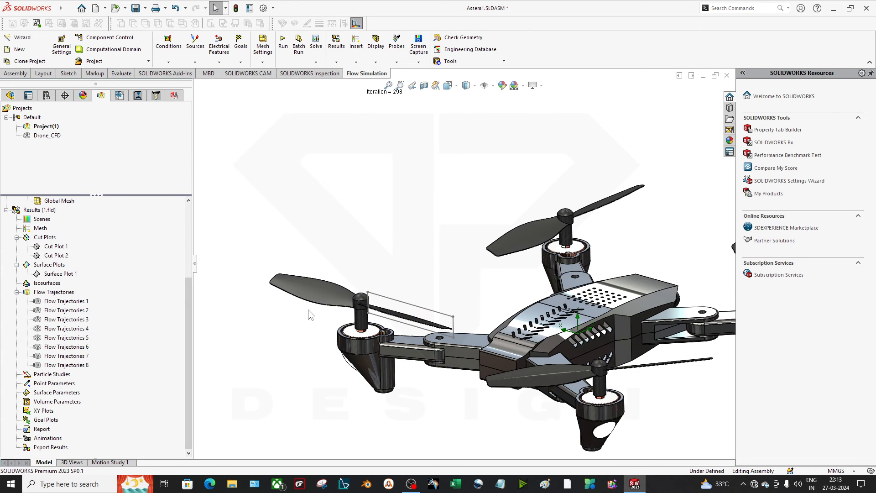
scroll(321, 281, down, 2)
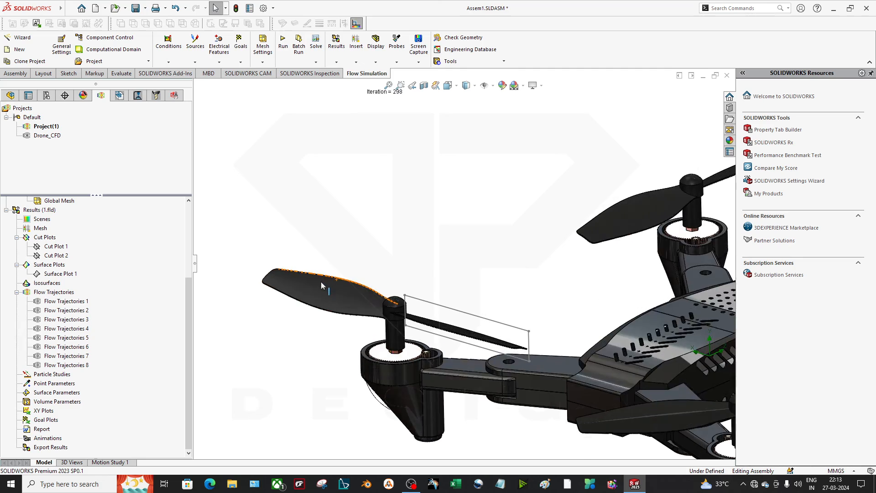
mouse_move(354, 301)
middle_down()
mouse_move(365, 320)
mouse_move(350, 342)
mouse_move(352, 315)
middle_up()
click(351, 312)
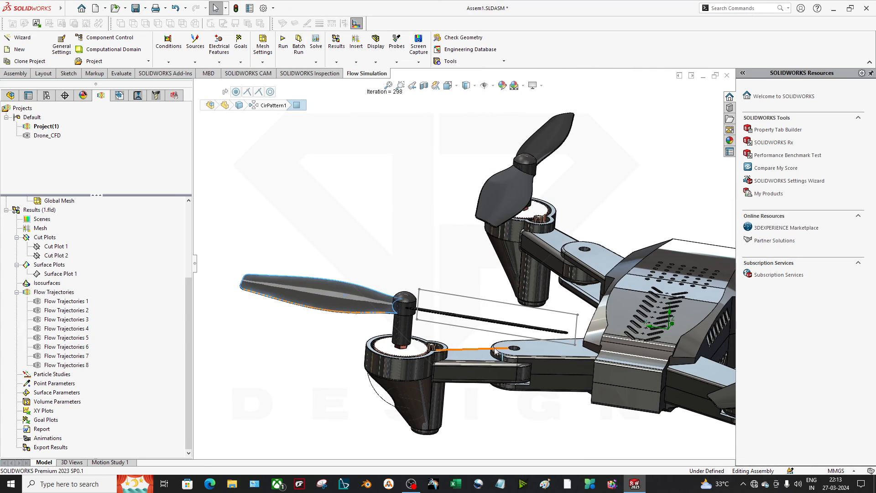
middle_drag(478, 356, 449, 411)
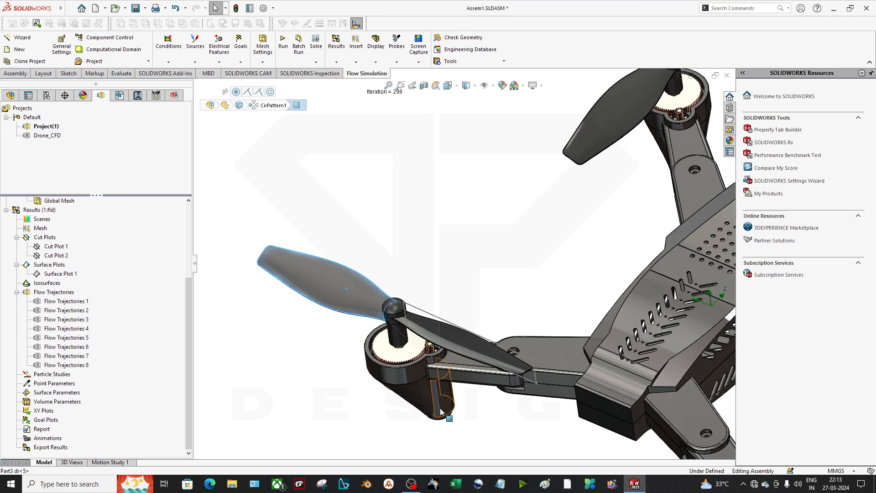
right_click(52, 274)
click(67, 275)
click(353, 295)
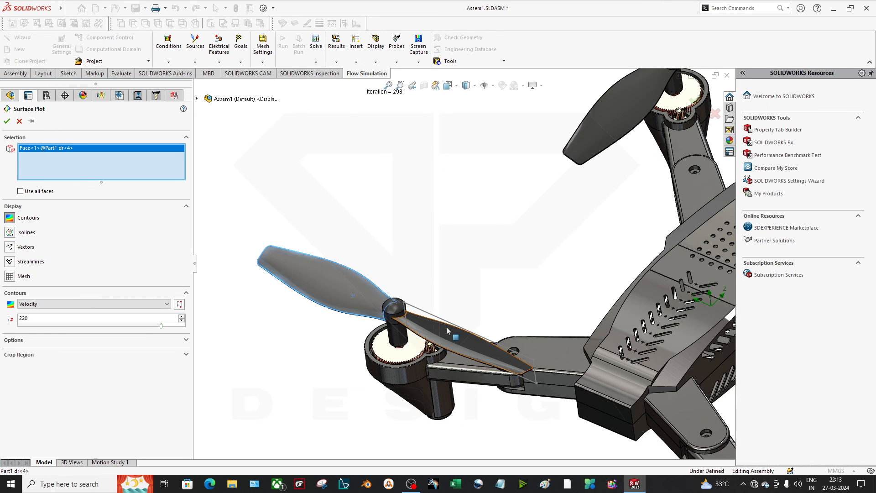
click(447, 331)
middle_drag(450, 332, 407, 240)
click(406, 240)
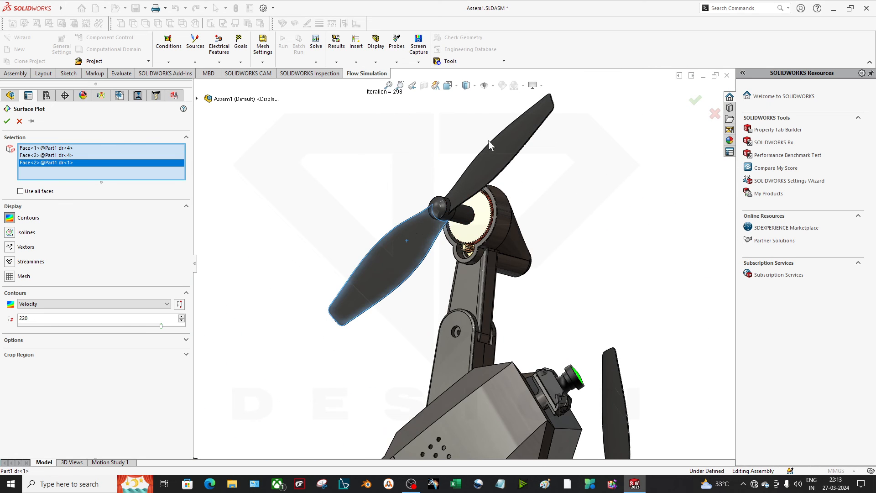
click(489, 141)
Add both blade faces of the remaining two propellers to the surface plot and show it with Velocity contours.
middle_drag(488, 141, 613, 354)
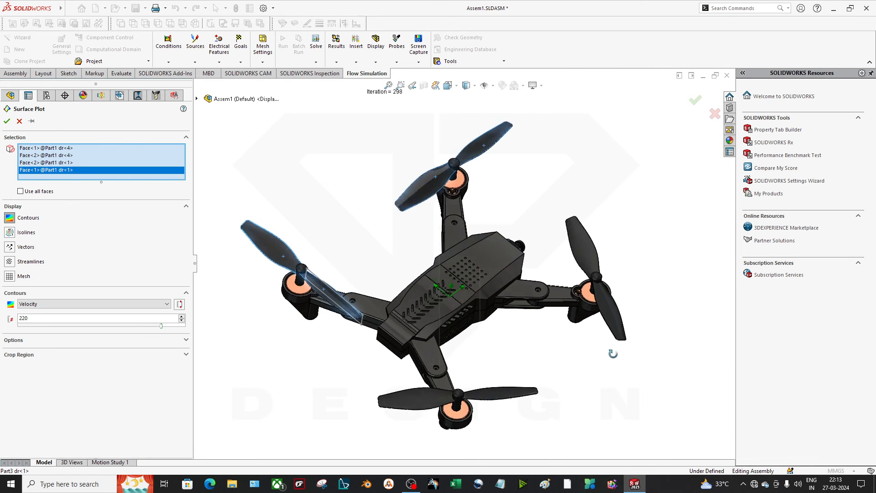
click(583, 247)
click(610, 315)
click(501, 393)
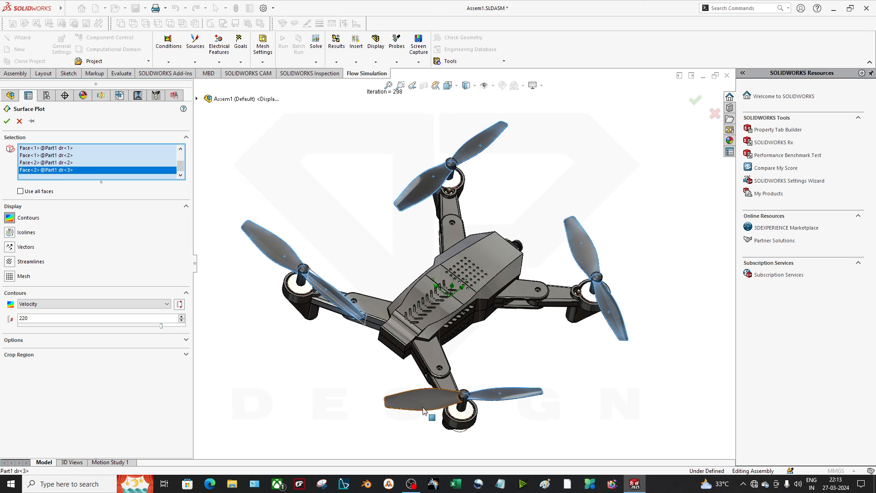
click(422, 404)
click(31, 304)
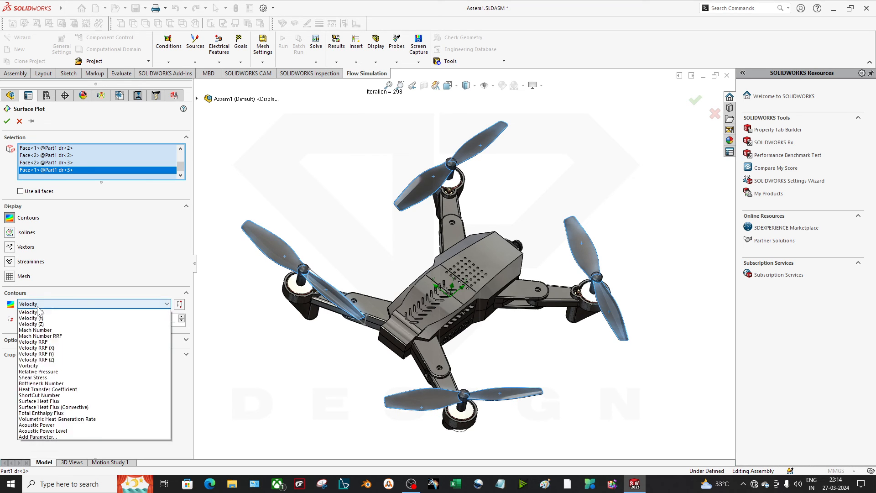
click(39, 311)
click(7, 121)
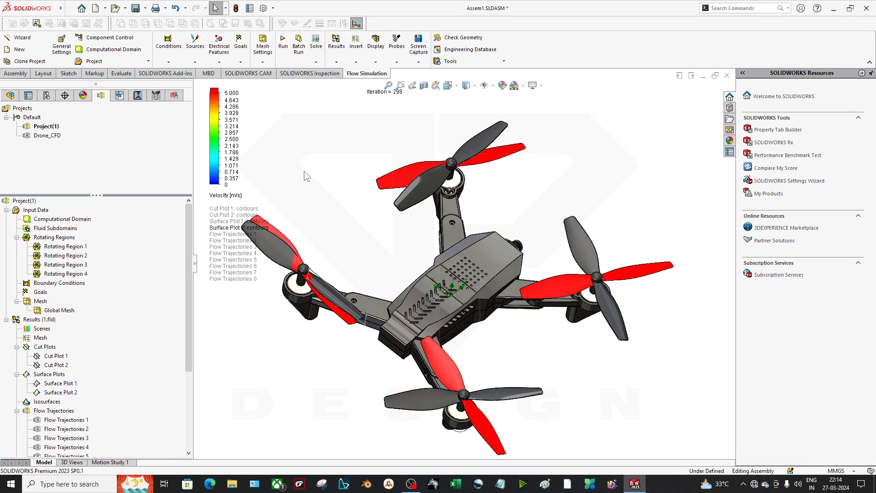
Hide the four grey propeller components that overlap the velocity surface plot.
middle_drag(382, 258, 354, 257)
scroll(387, 427, down, 4)
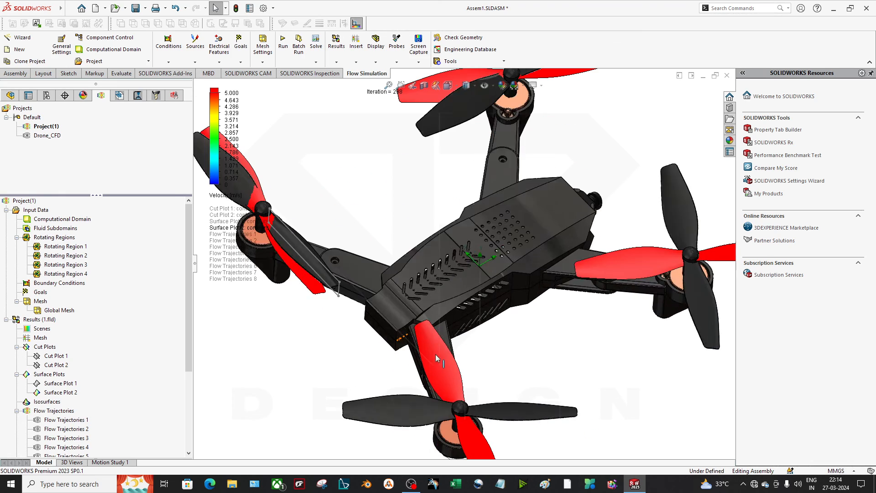
key(Tab)
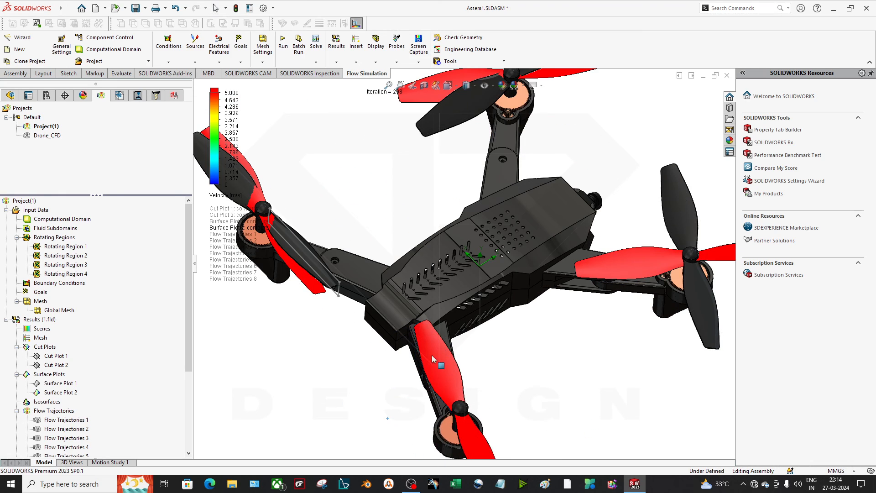
key(Tab)
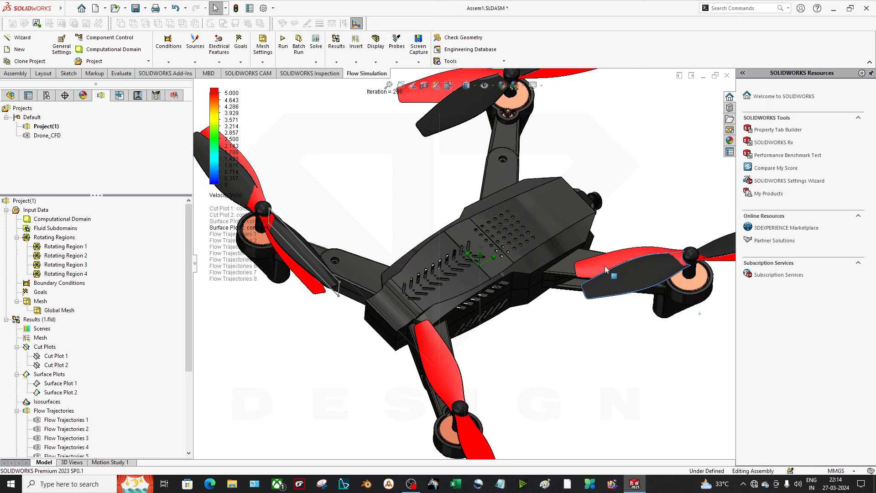
scroll(589, 342, up, 3)
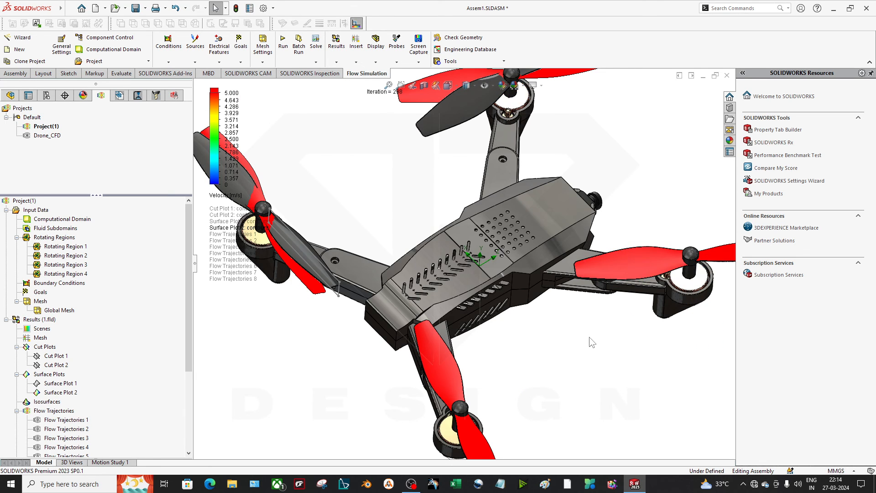
scroll(482, 152, up, 3)
scroll(475, 183, down, 3)
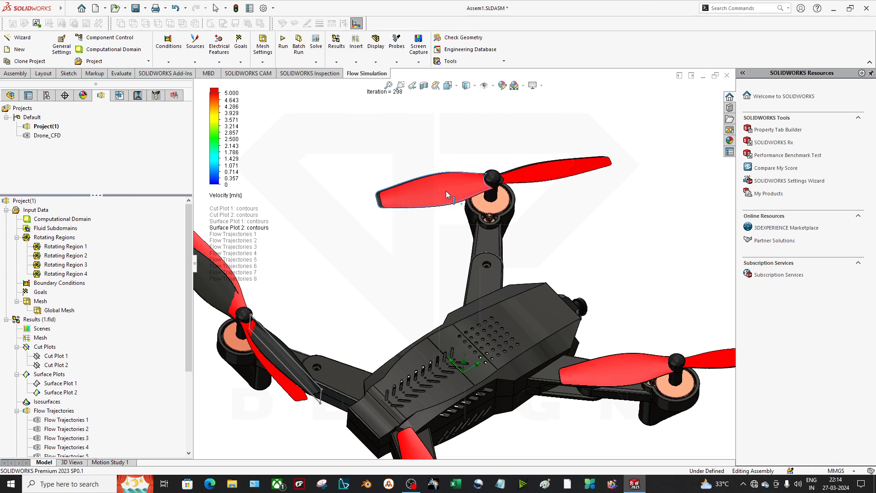
key(f)
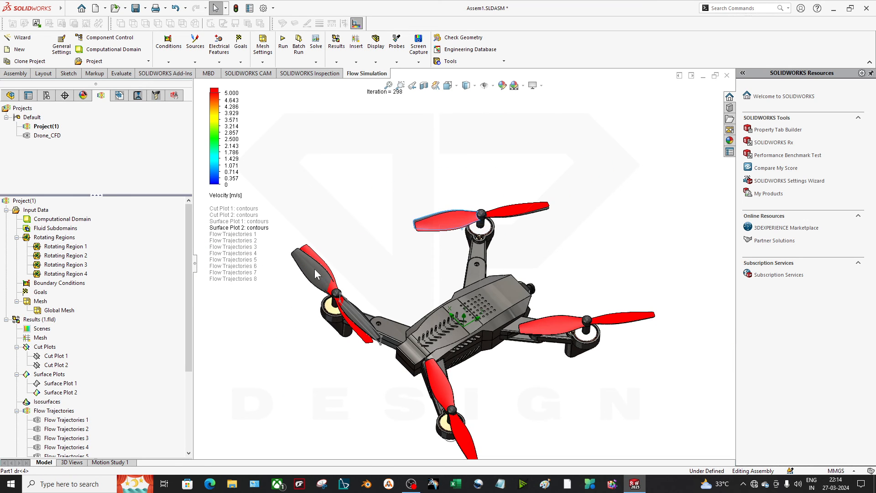
click(322, 272)
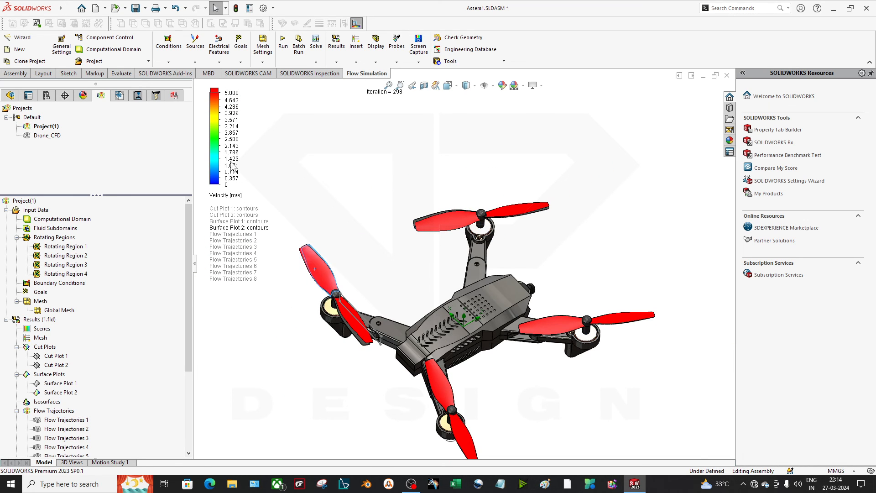
Set the velocity color bar's maximum to 20 m/s and inspect the contours on the propeller blades.
double_click(212, 134)
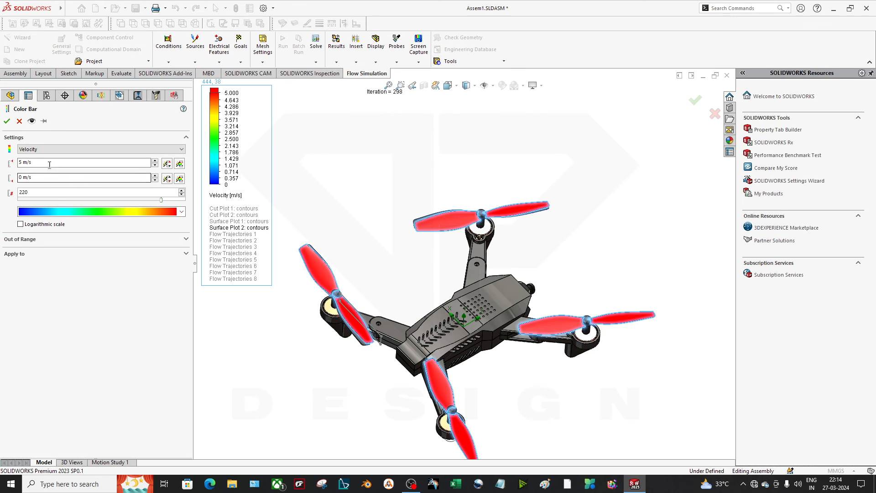
drag(50, 165, 2, 162)
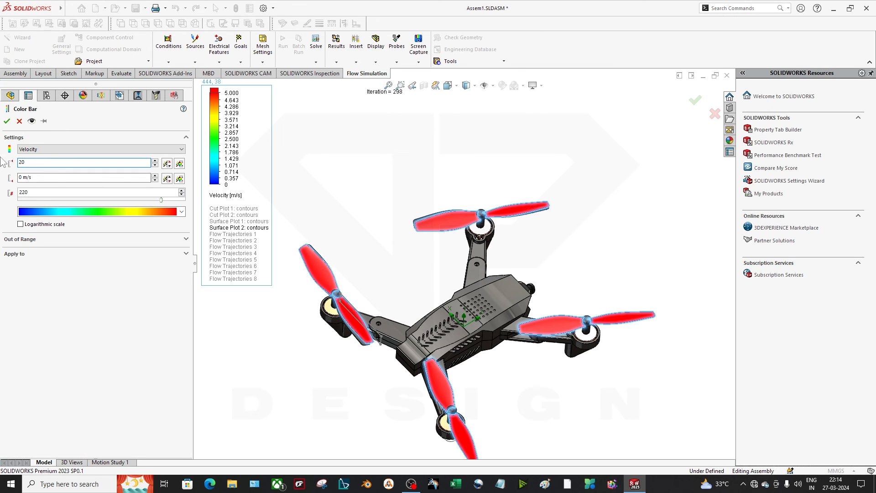
click(7, 121)
scroll(571, 228, down, 10)
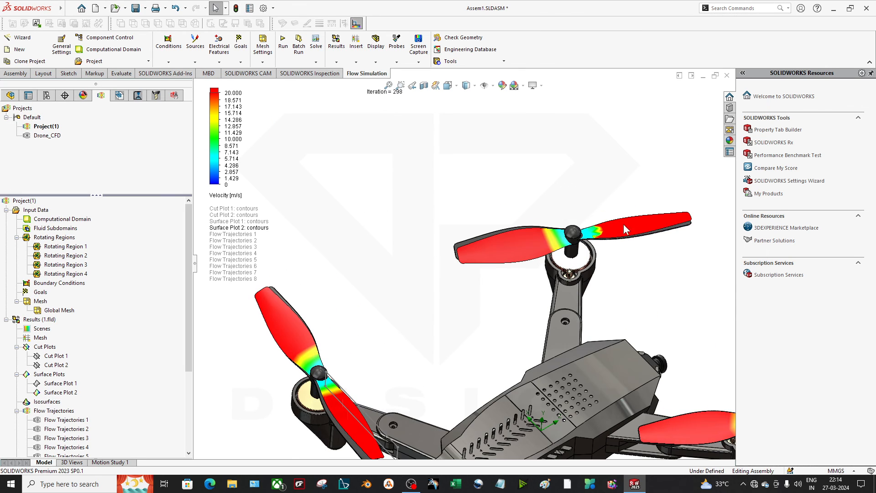
scroll(552, 289, up, 10)
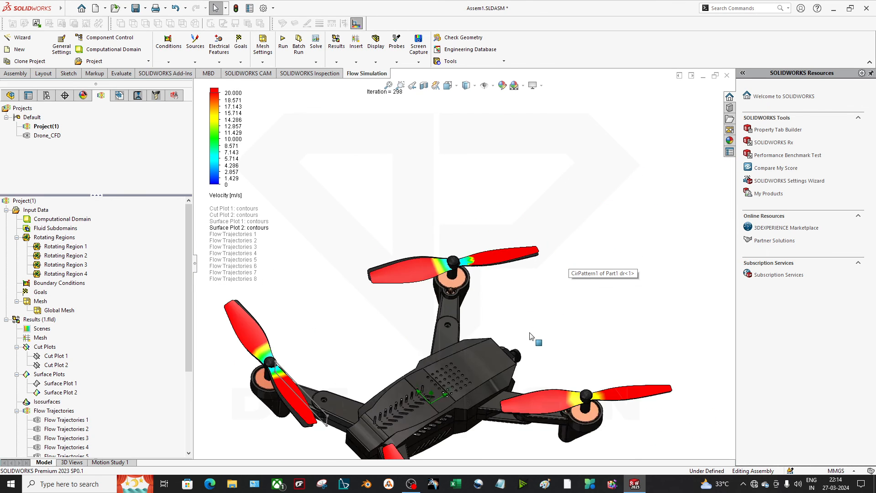
scroll(535, 328, up, 3)
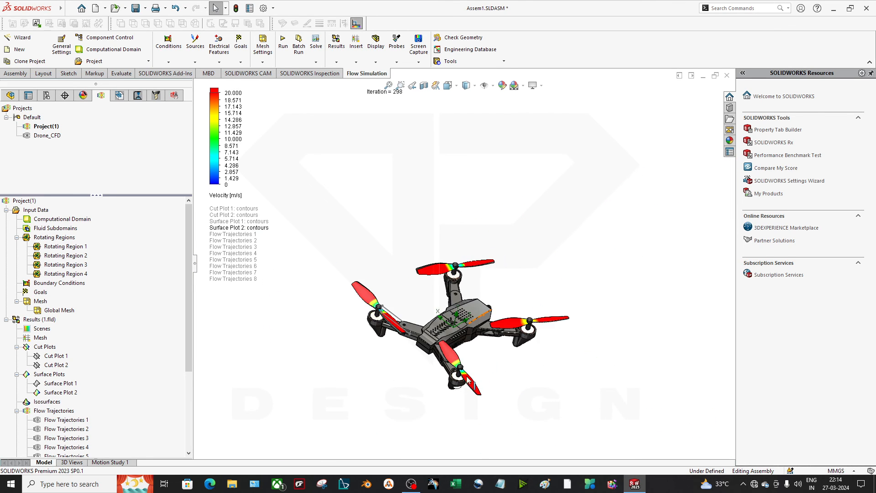
scroll(437, 346, down, 5)
middle_drag(437, 347, 425, 340)
scroll(425, 340, up, 2)
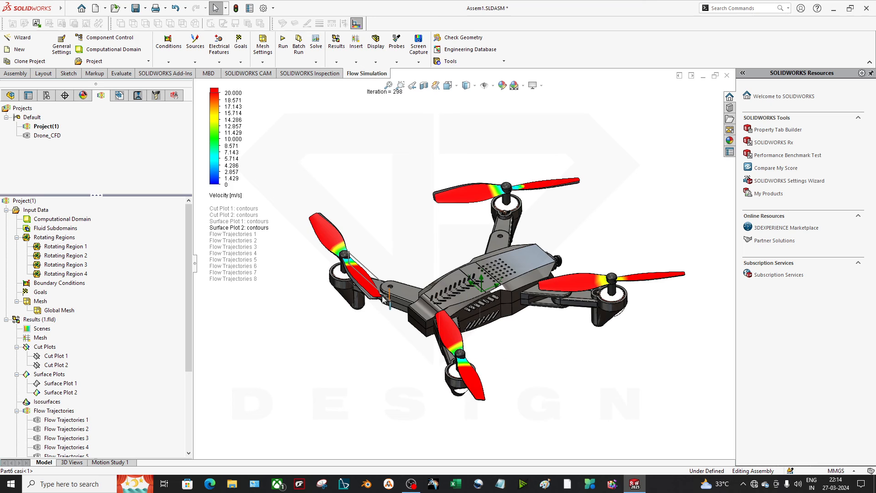
Raise the velocity color bar's maximum to 30 m/s.
double_click(241, 180)
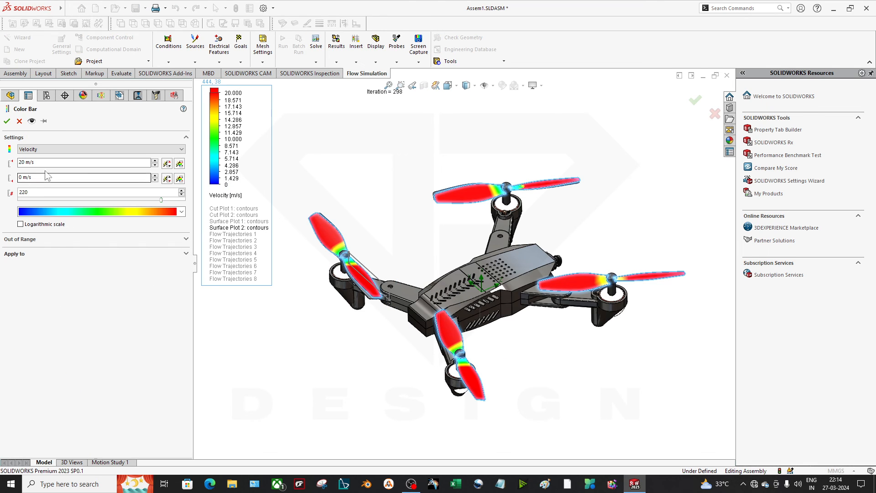
drag(43, 162, 1, 151)
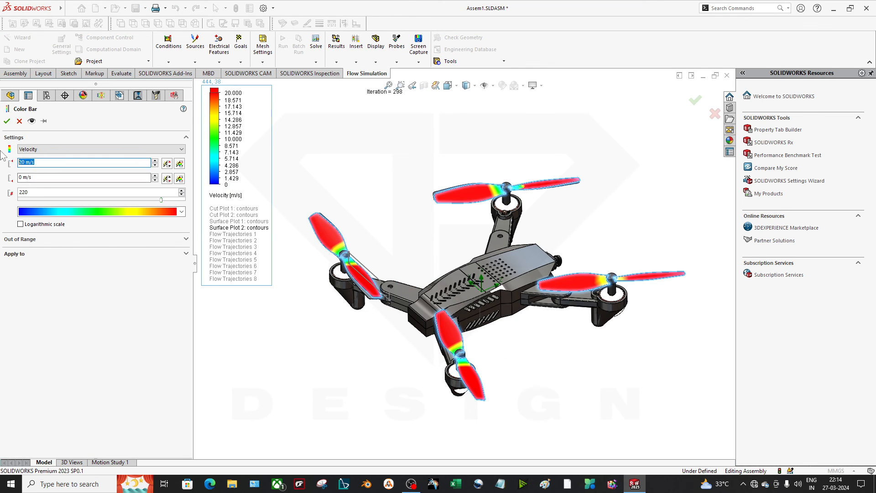
click(7, 120)
middle_drag(484, 287, 504, 302)
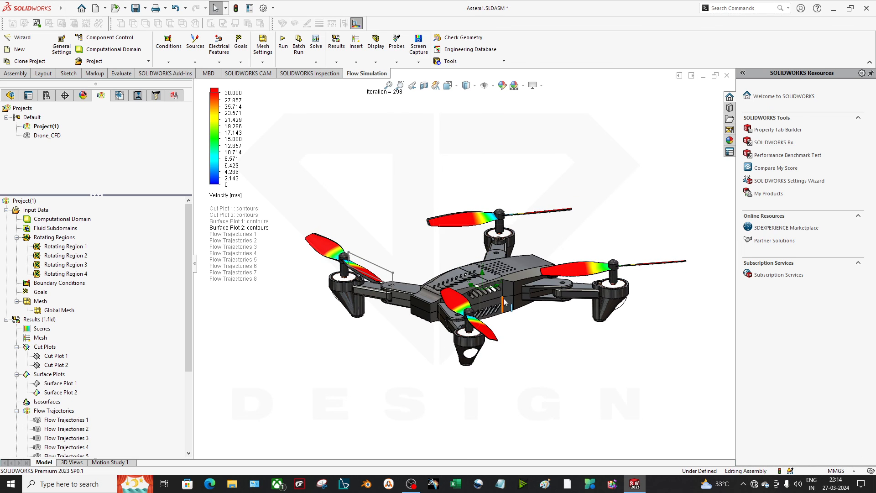
Show Cut Plot 2 with its velocity contours through the drone's propellers.
click(55, 365)
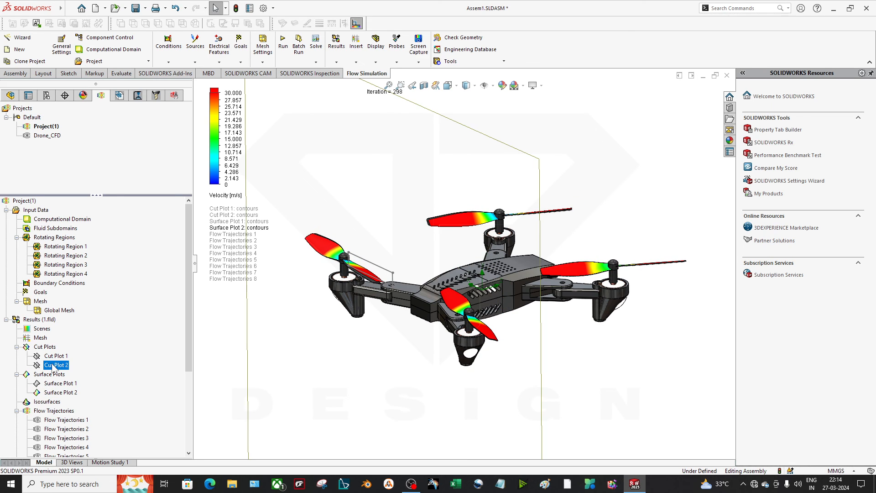
right_click(55, 365)
click(59, 254)
middle_drag(359, 327, 423, 307)
scroll(423, 307, up, 1)
scroll(419, 270, down, 5)
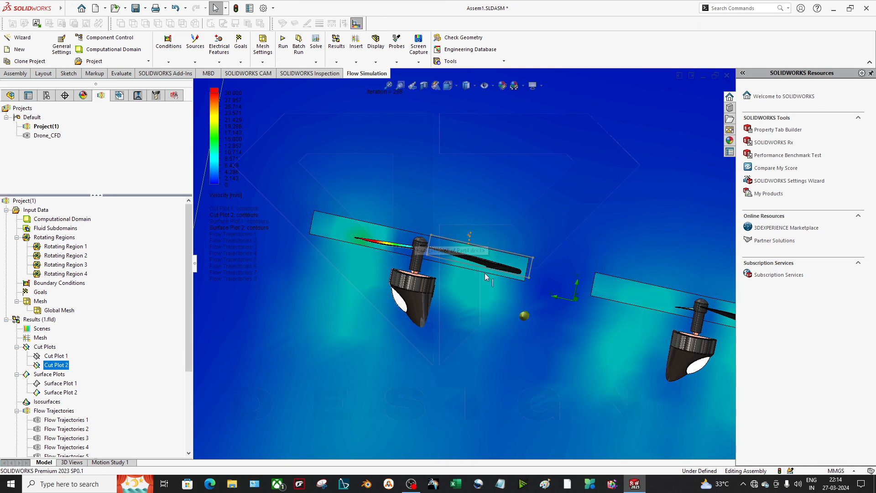
Examine the velocity distribution around and below the propellers across the full extent of Cut Plot 2.
scroll(484, 273, up, 2)
scroll(491, 315, up, 3)
scroll(377, 335, up, 2)
scroll(440, 331, up, 2)
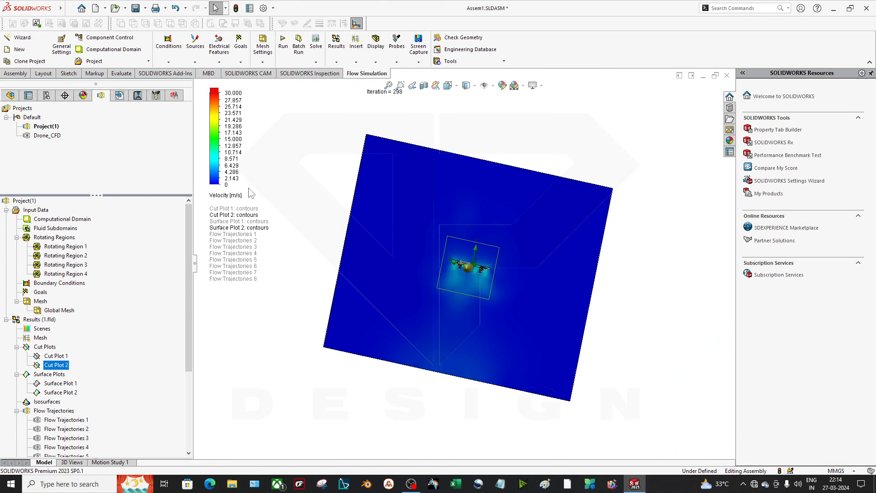
middle_drag(239, 183, 502, 240)
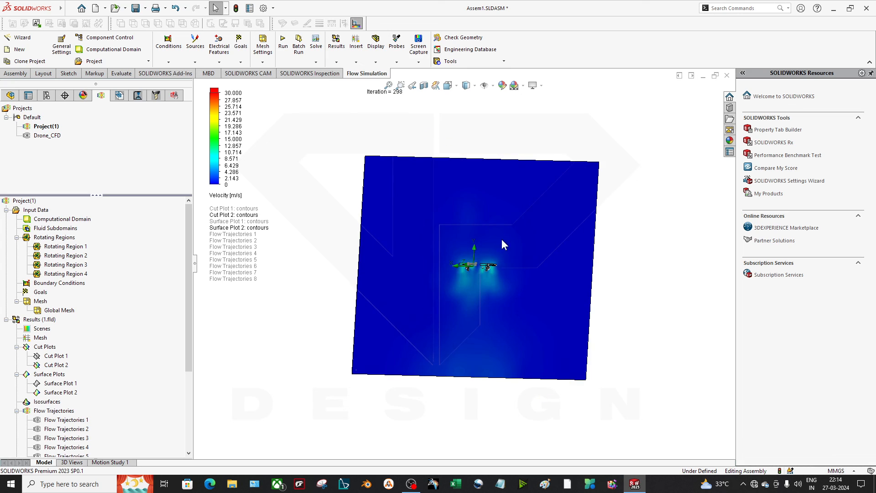
scroll(448, 286, down, 2)
scroll(446, 282, down, 2)
scroll(496, 303, up, 3)
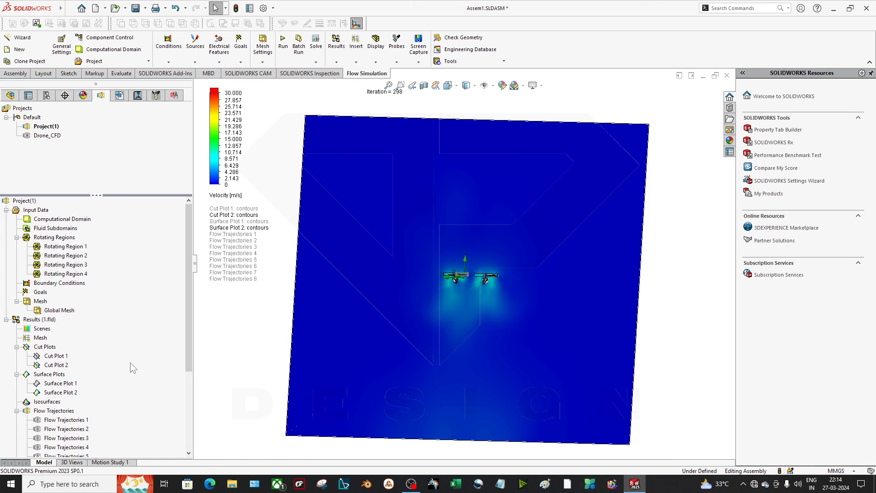
Change Cut Plot 2 from contours to isolines of velocity and raise the number of isolines.
click(56, 365)
double_click(54, 366)
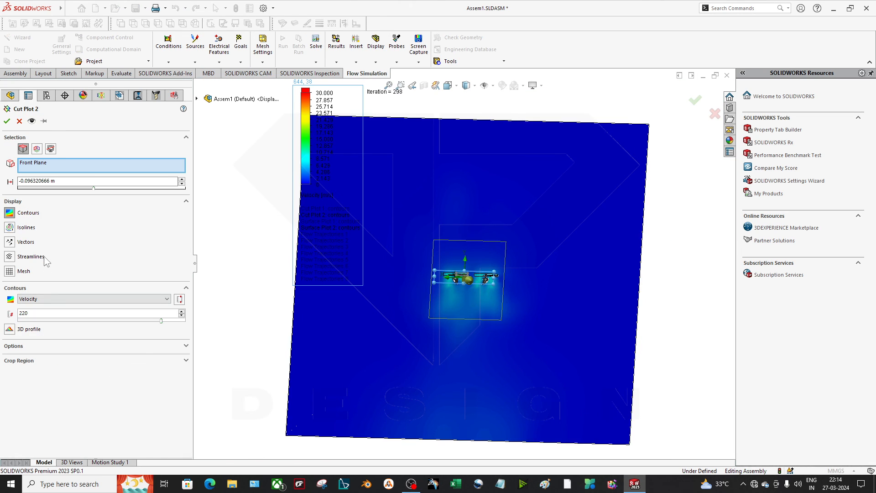
click(10, 227)
click(21, 213)
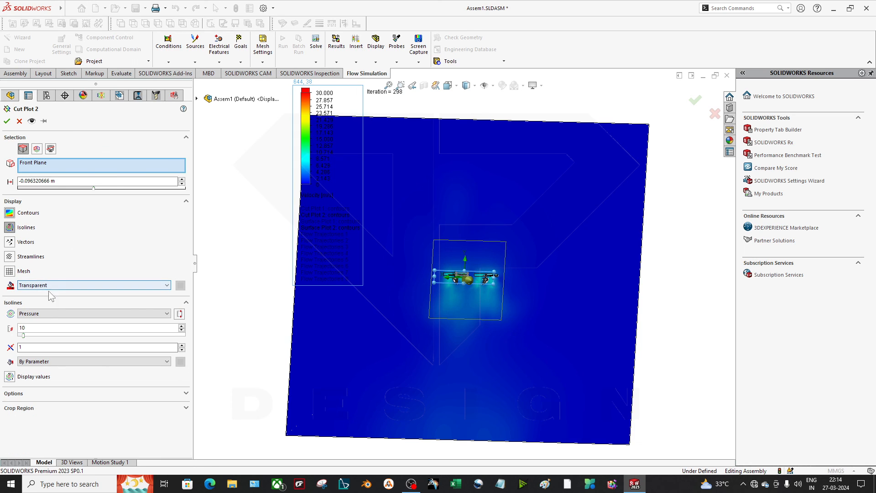
click(40, 328)
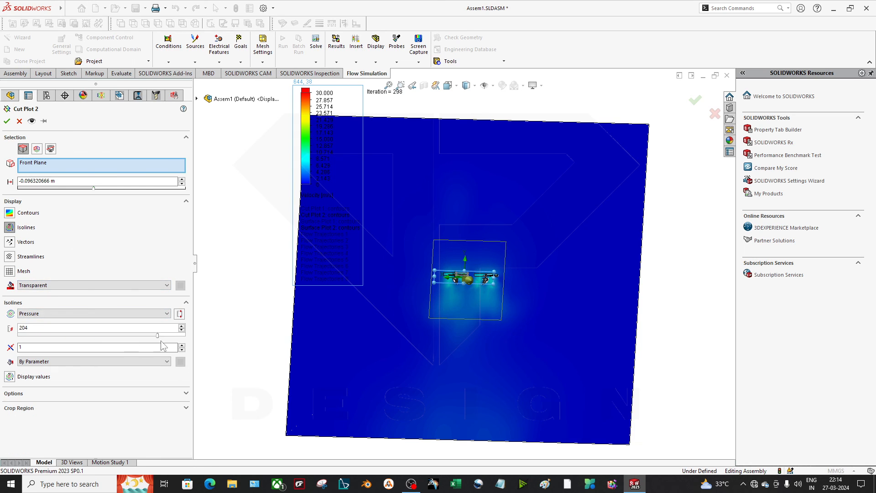
click(96, 315)
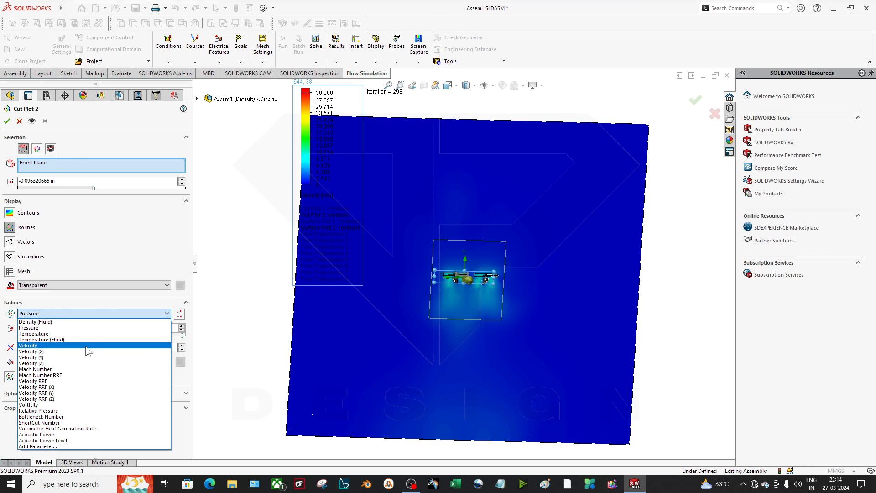
click(87, 346)
click(7, 121)
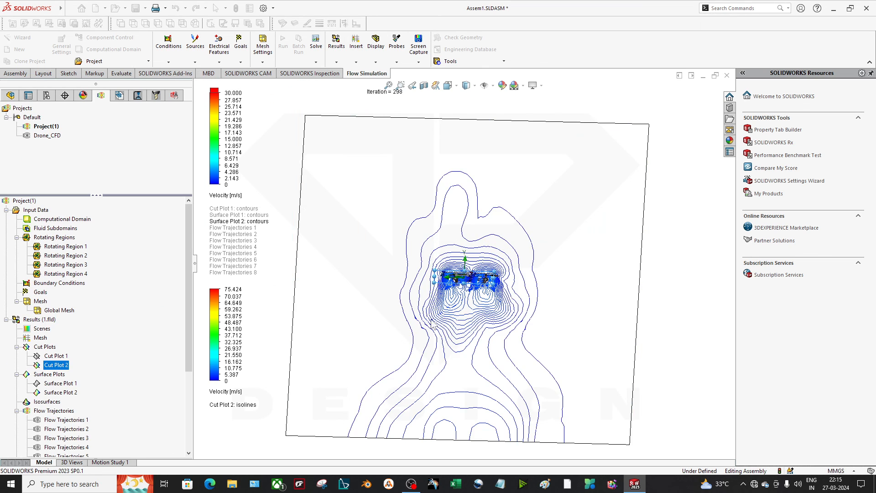
Set the maximum of Cut Plot 2's isoline velocity color bar to 20 m/s and inspect the isolines around the propellers.
scroll(466, 296, down, 5)
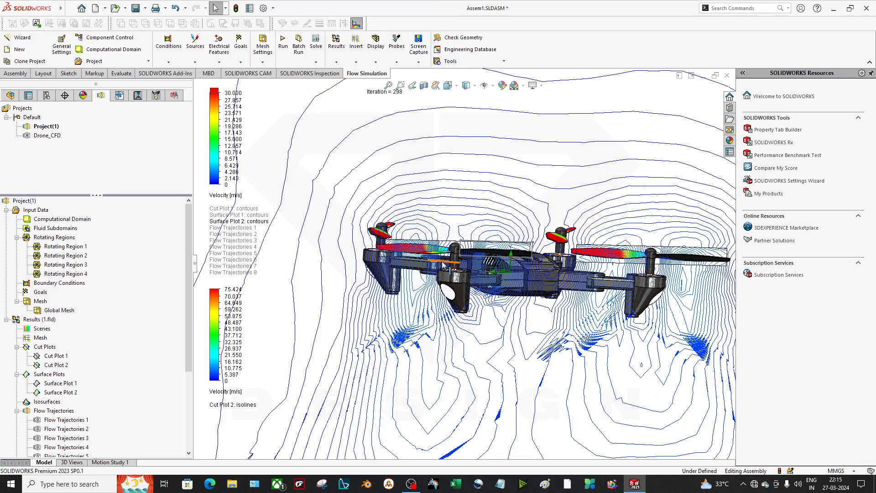
middle_drag(443, 265, 651, 343)
scroll(598, 297, up, 6)
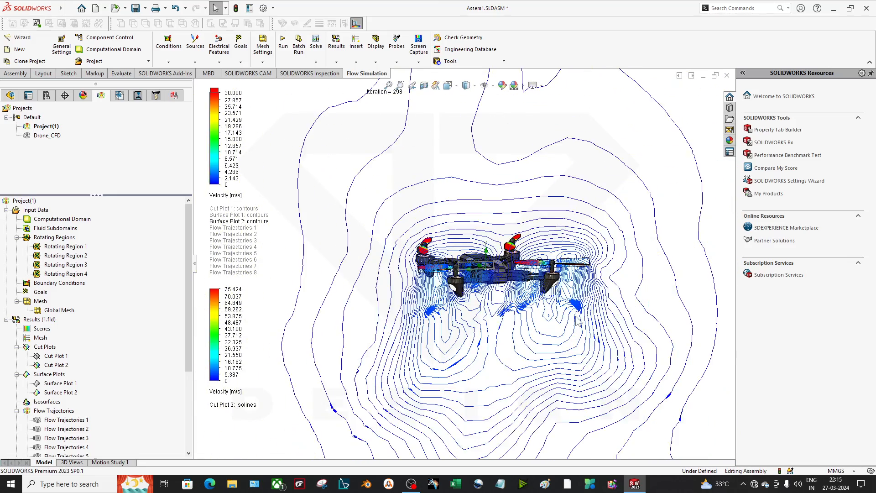
double_click(217, 321)
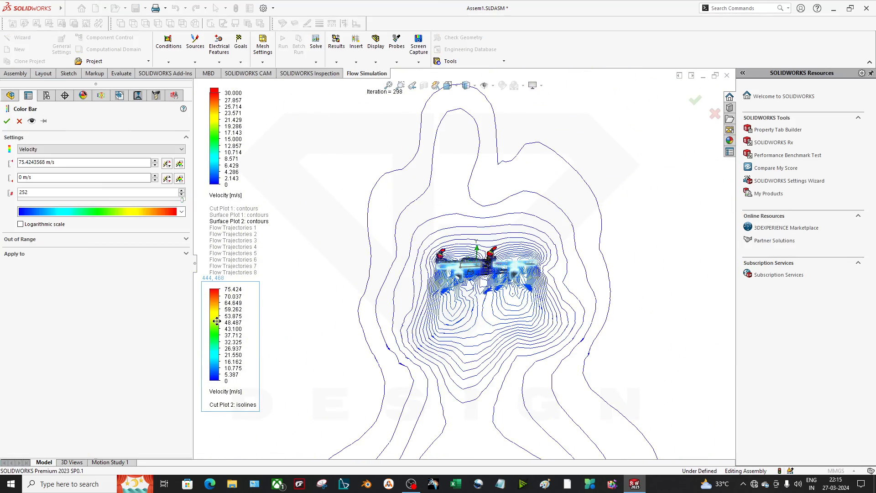
click(46, 163)
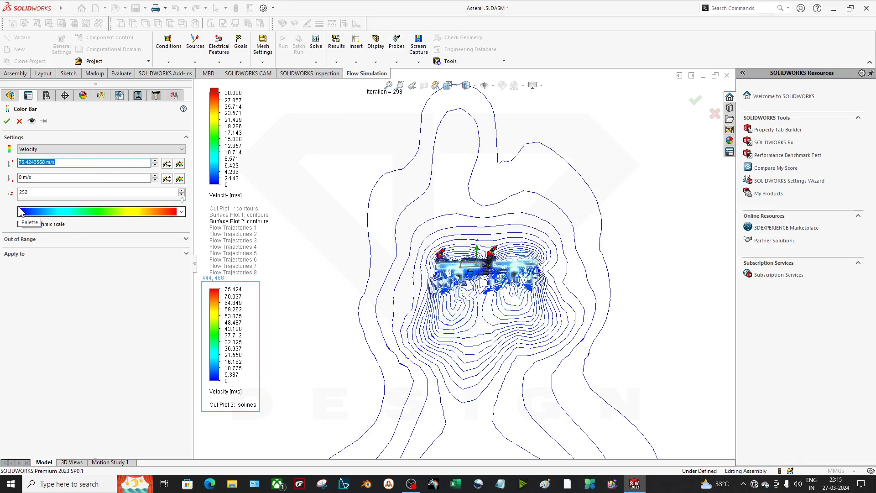
text(20)
click(6, 121)
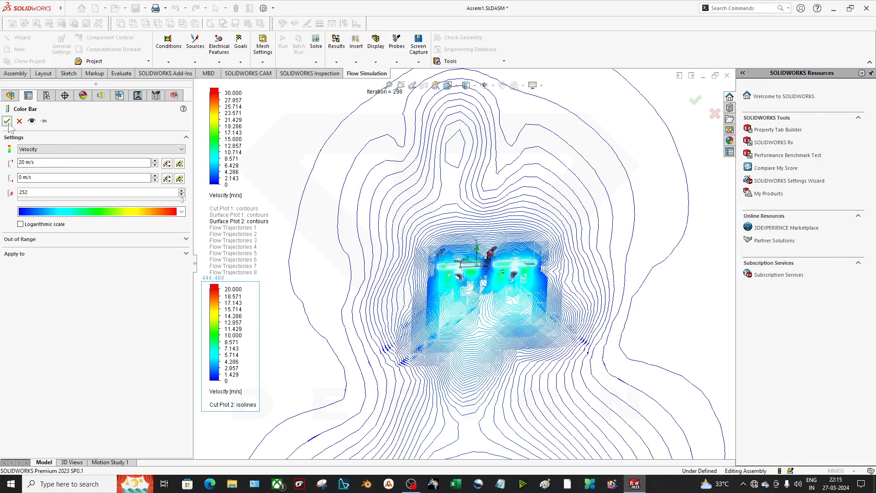
scroll(506, 299, down, 10)
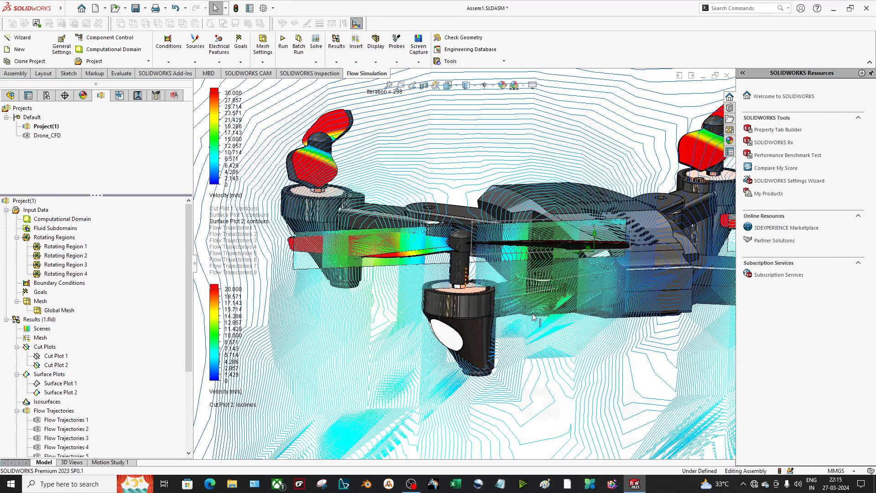
scroll(502, 296, up, 10)
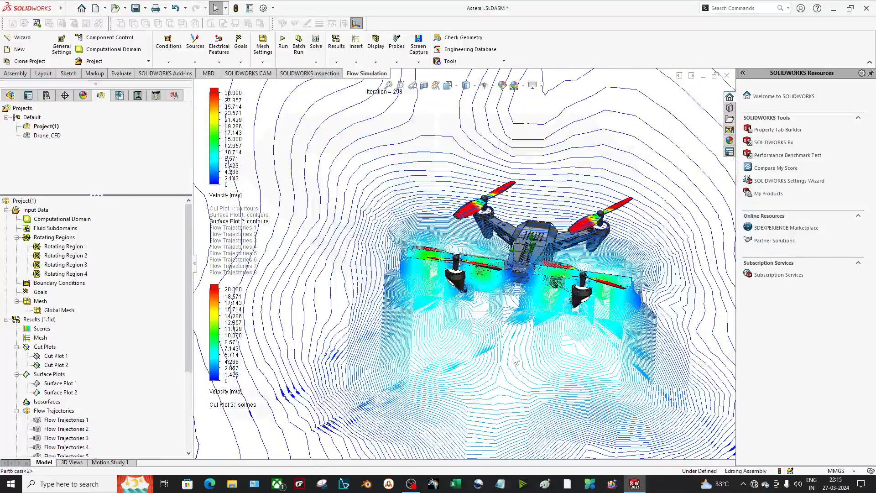
scroll(552, 301, down, 5)
middle_drag(552, 301, 450, 322)
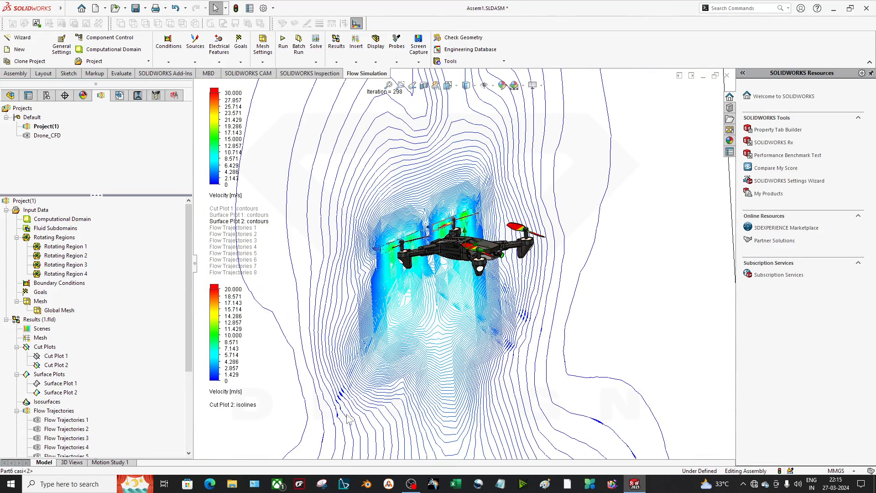
Hide Surface Plot 2 and Cut Plot 2.
right_click(64, 386)
right_click(58, 392)
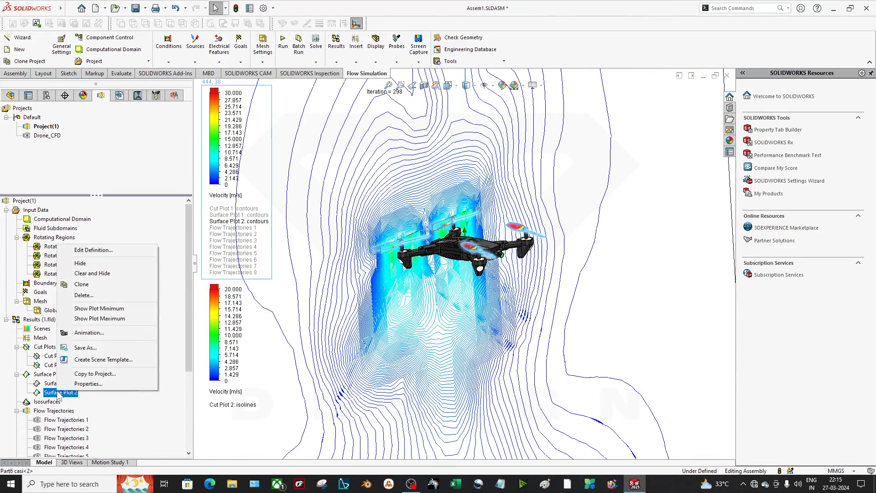
click(82, 264)
right_click(57, 365)
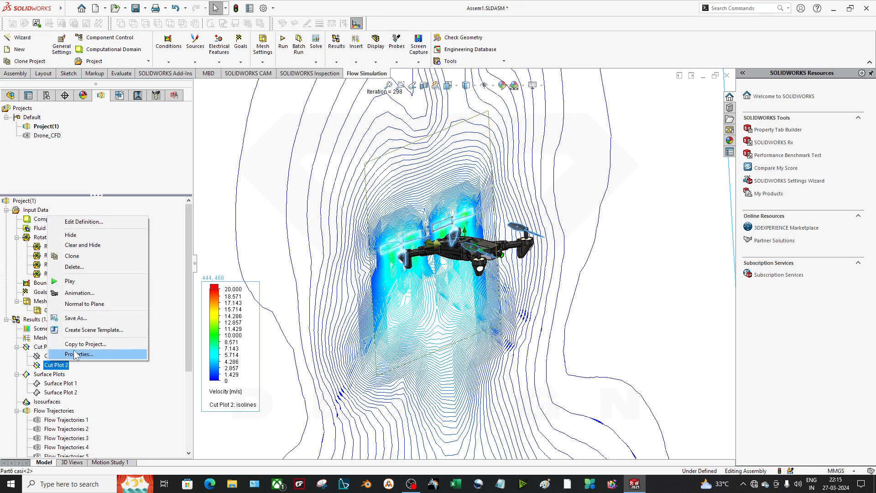
click(69, 236)
Examine the drone body and its four propellers from several angles without any result plots.
scroll(423, 216, down, 3)
middle_drag(456, 292, 540, 273)
scroll(123, 434, down, 3)
middle_drag(670, 280, 487, 355)
ctrl+middle_drag(493, 284, 476, 342)
middle_drag(520, 361, 500, 378)
ctrl+middle_drag(515, 382, 512, 338)
scroll(511, 314, down, 2)
scroll(511, 315, down, 1)
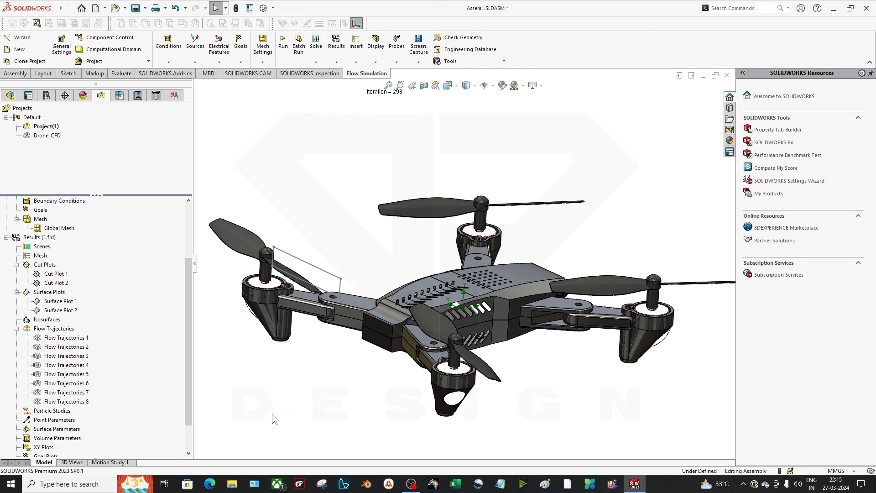
right_click(72, 402)
click(51, 396)
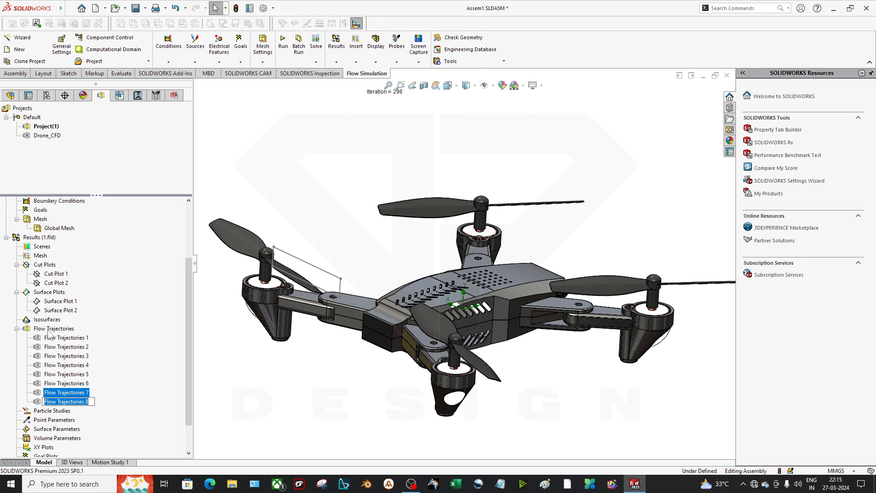
click(224, 372)
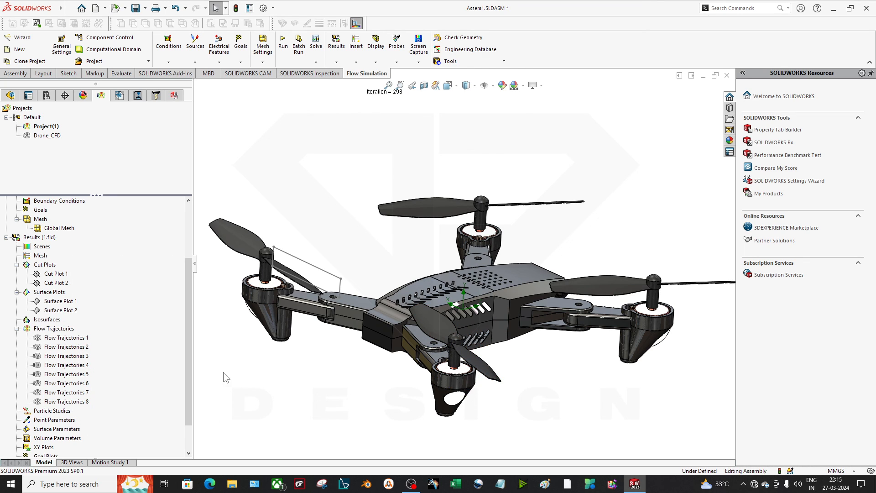
right_click(50, 331)
click(328, 406)
double_click(65, 329)
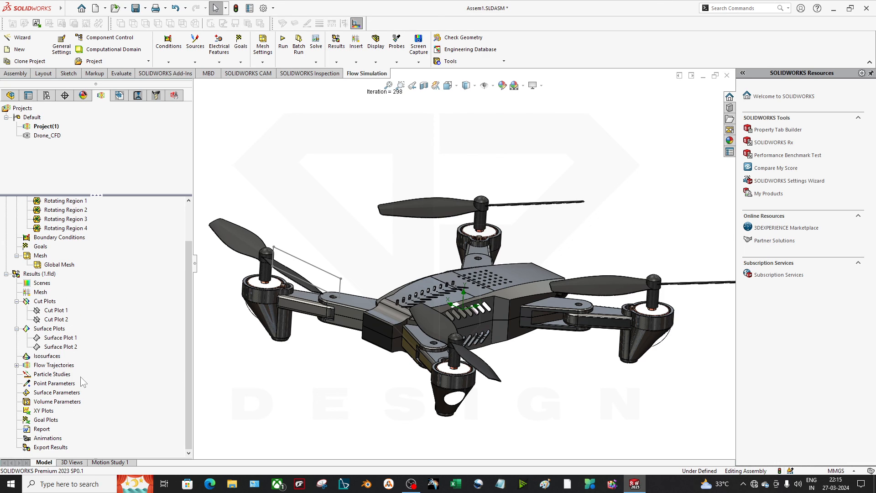
click(16, 365)
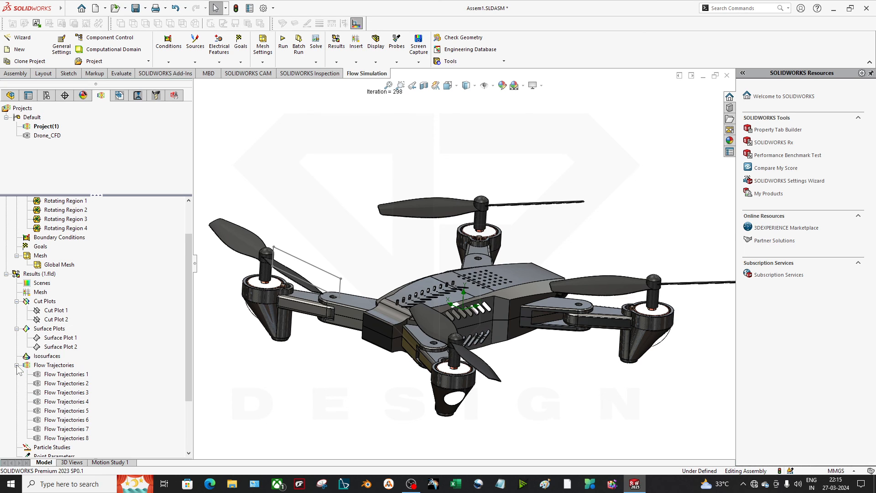
Start a new flow trajectories plot with two blade faces of one propeller as its starting points.
click(68, 368)
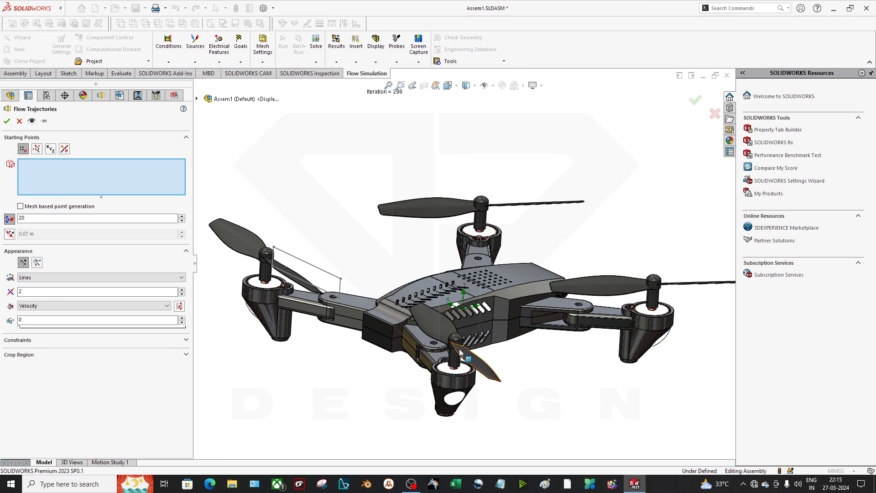
scroll(461, 354, down, 6)
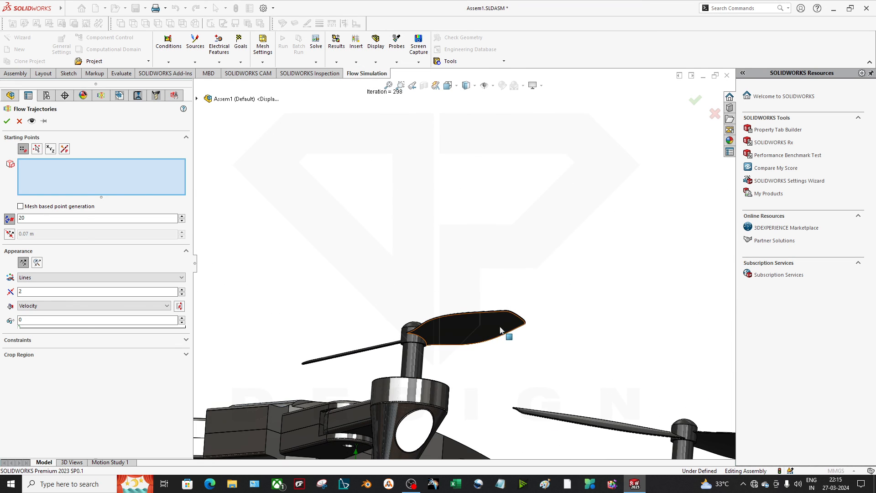
click(502, 334)
middle_drag(392, 365, 371, 370)
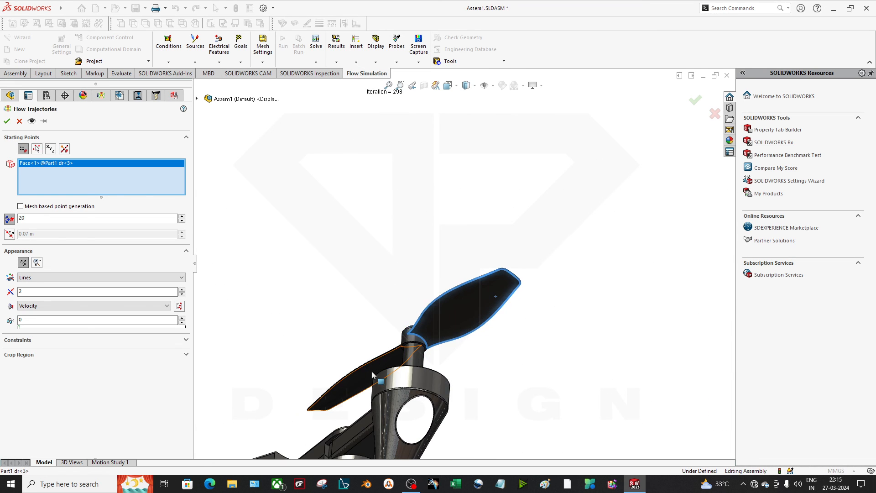
click(372, 371)
scroll(457, 292, up, 6)
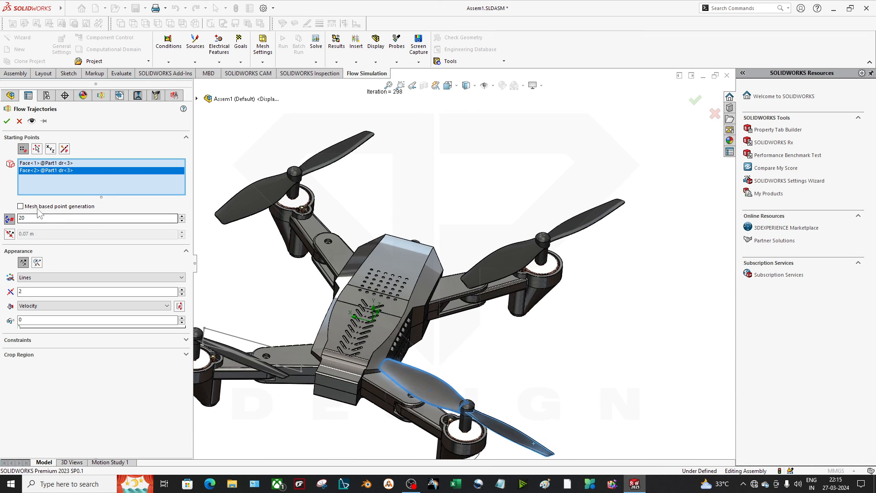
Set the number of trajectory points to 300, draw them as Lines and create the plot.
text(300)
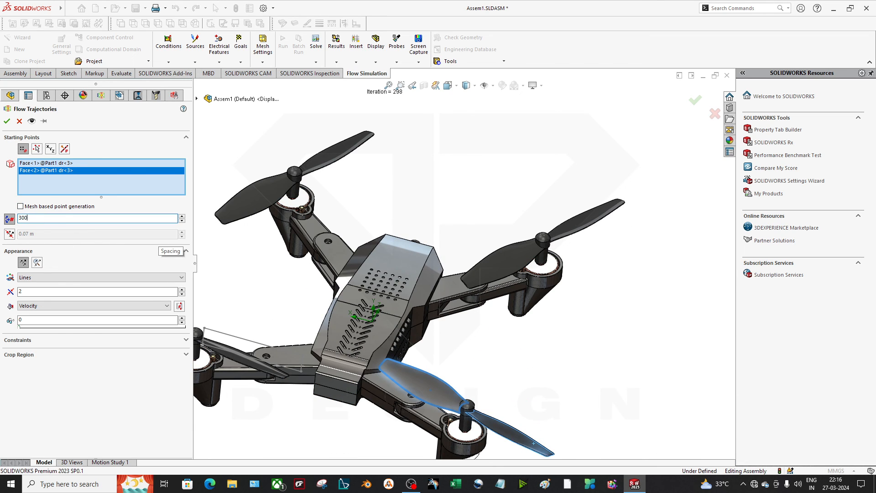
click(44, 278)
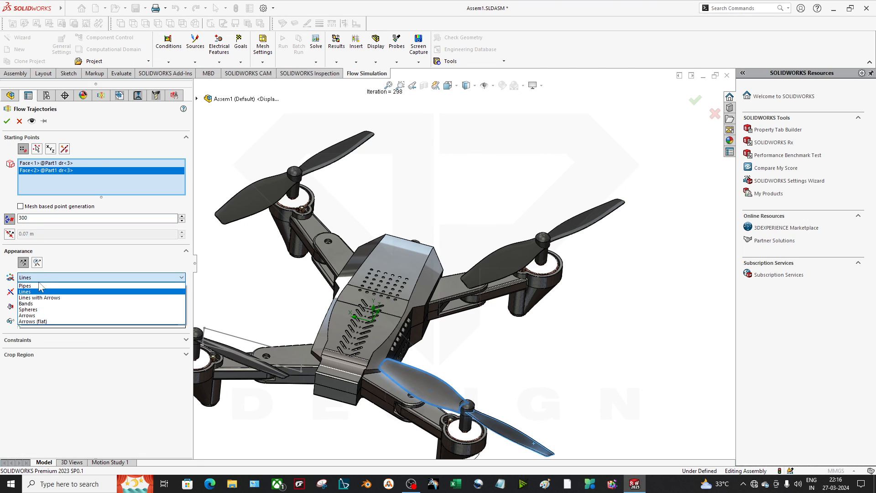
click(40, 291)
click(6, 121)
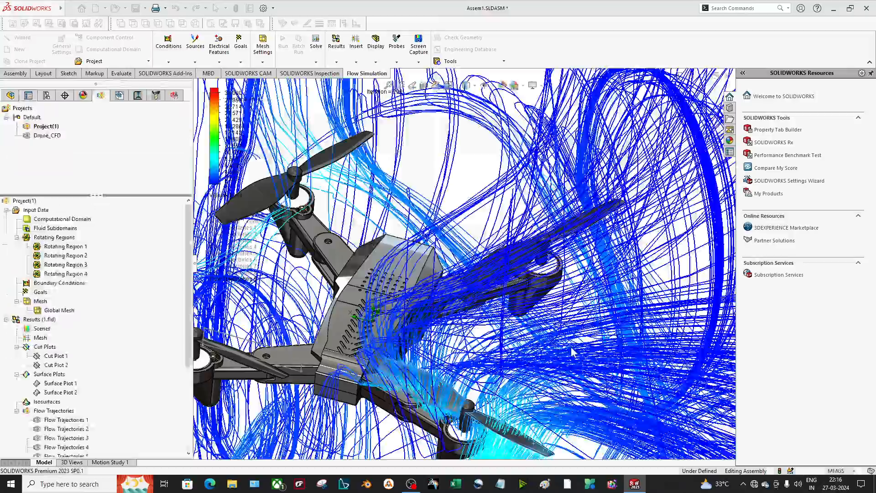
Switch Flow Trajectories 9 from static lines to dynamic trajectories drawn as Arrows.
scroll(412, 256, up, 6)
middle_drag(413, 257, 555, 185)
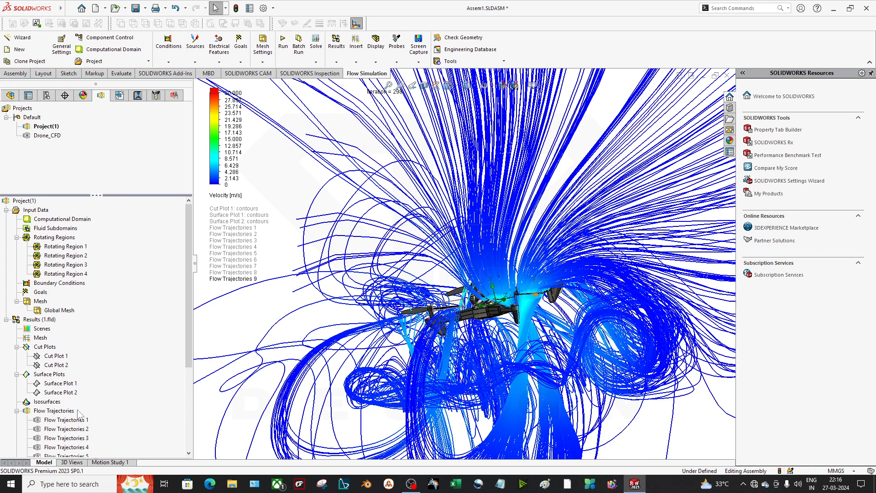
scroll(67, 441, down, 3)
right_click(53, 410)
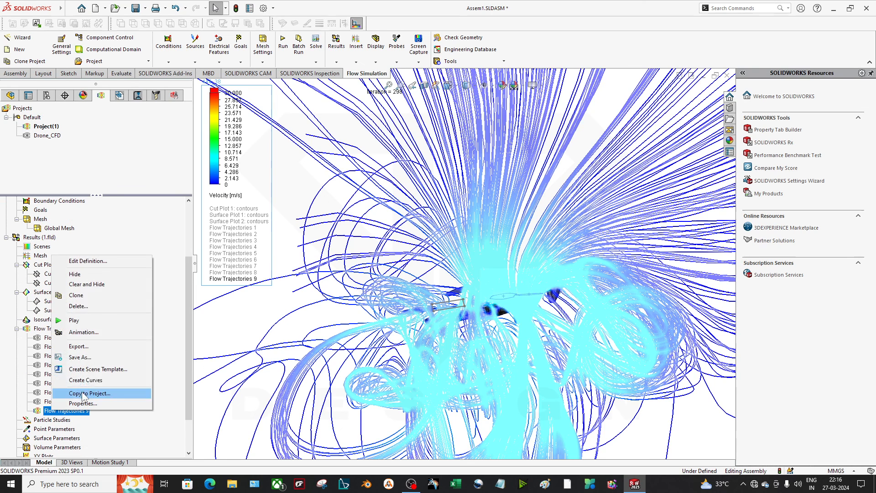
click(87, 261)
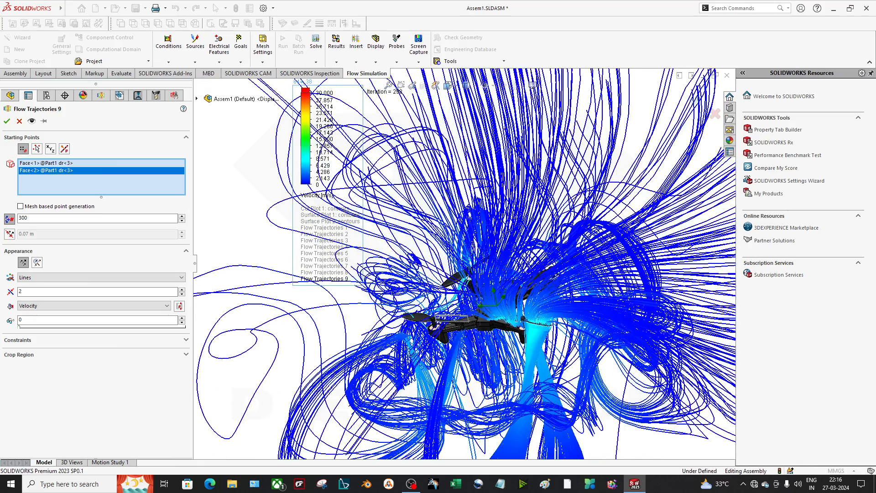
click(36, 262)
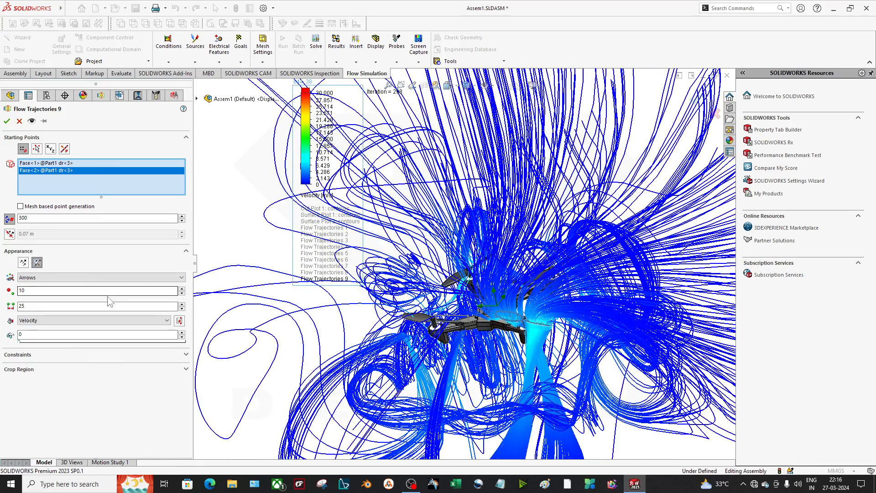
click(111, 277)
click(111, 278)
key(Tab)
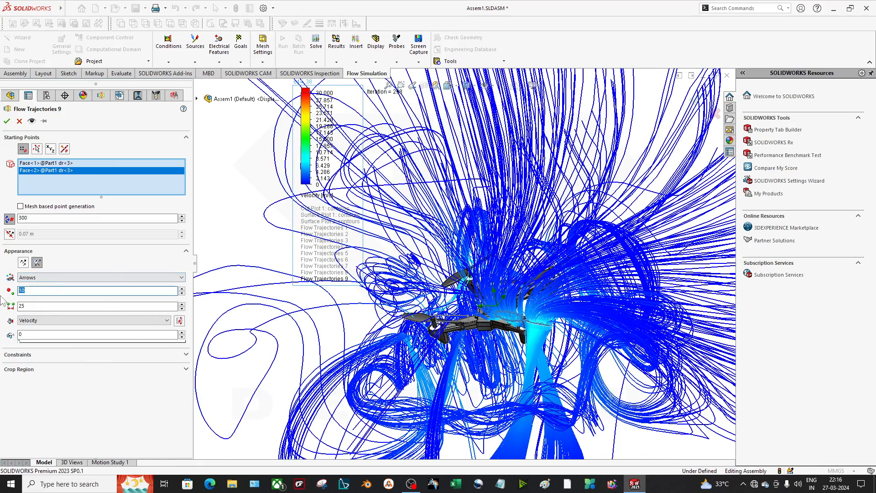
click(7, 120)
Play Flow Trajectories 9 and examine the moving arrows around the propeller up close.
right_click(64, 410)
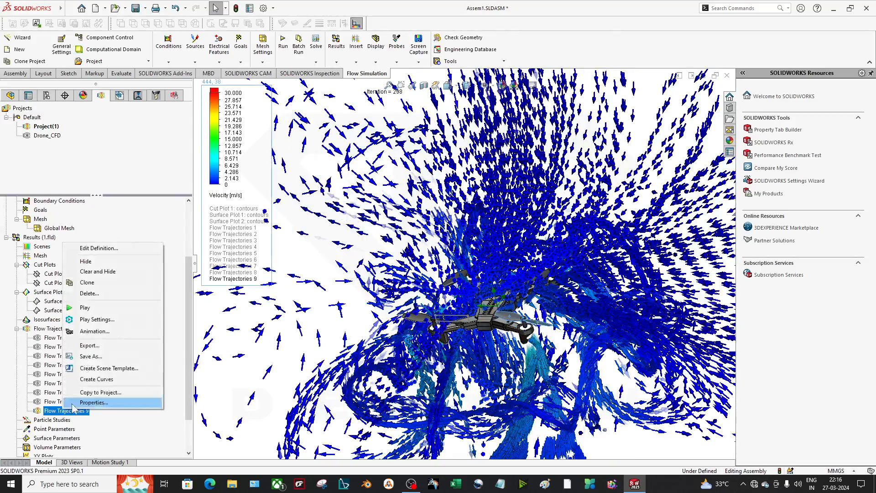
click(97, 307)
scroll(515, 288, down, 3)
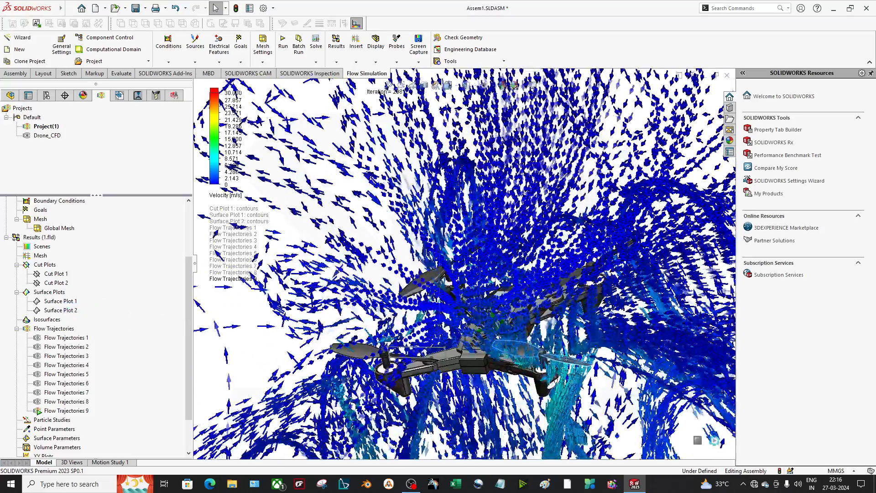
middle_drag(516, 288, 555, 137)
scroll(726, 407, down, 6)
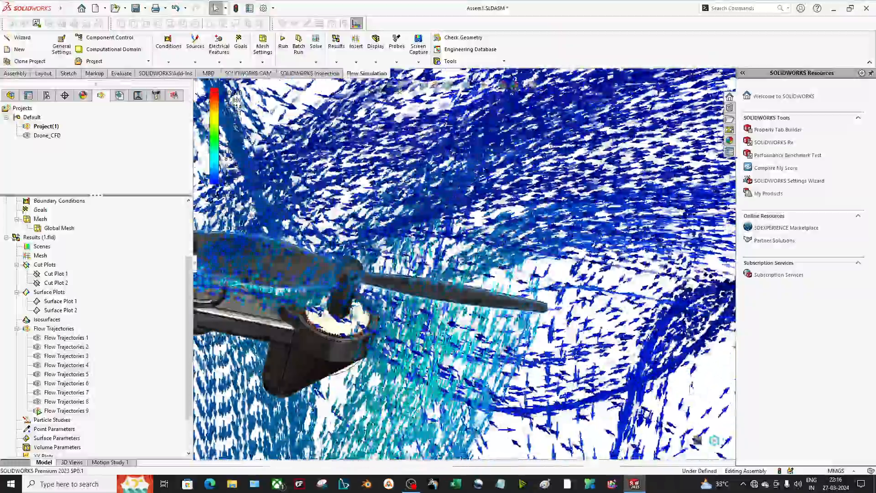
Set the first Dynamic Trajectories play setting to 400, raise the second one slightly, and apply both to the running animation.
scroll(461, 267, up, 9)
middle_drag(461, 267, 429, 285)
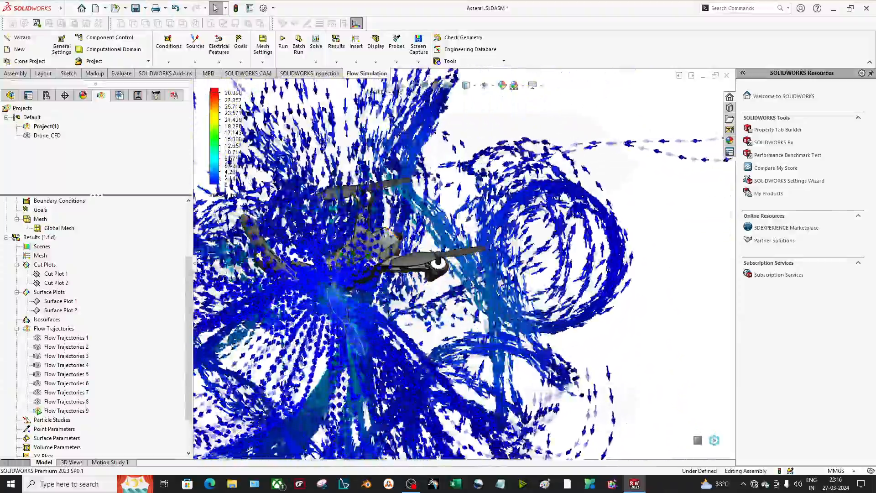
click(715, 441)
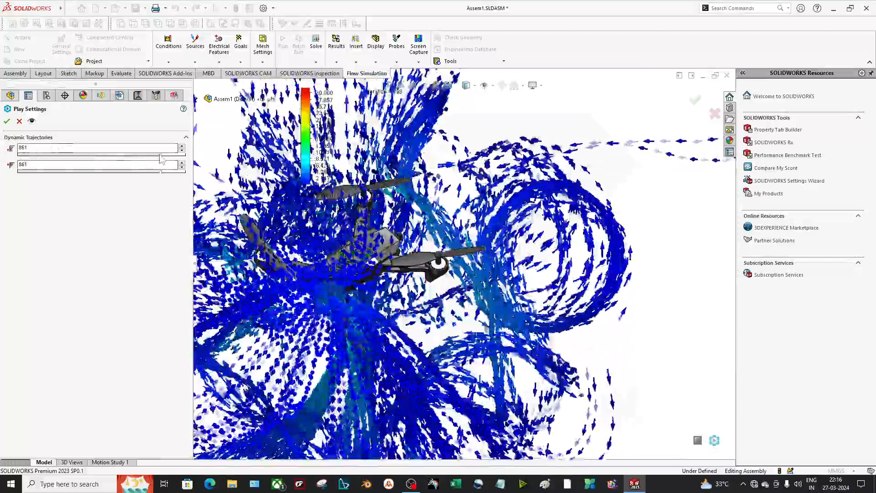
drag(161, 155, 84, 155)
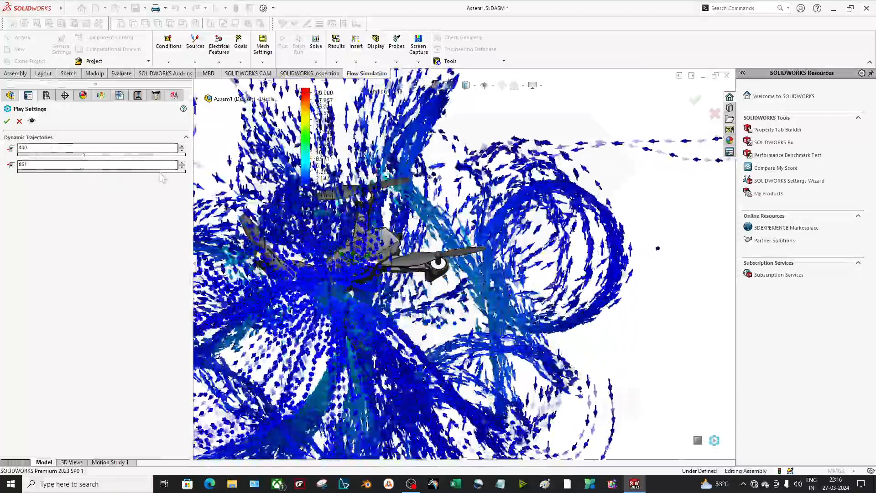
drag(161, 171, 170, 172)
click(6, 121)
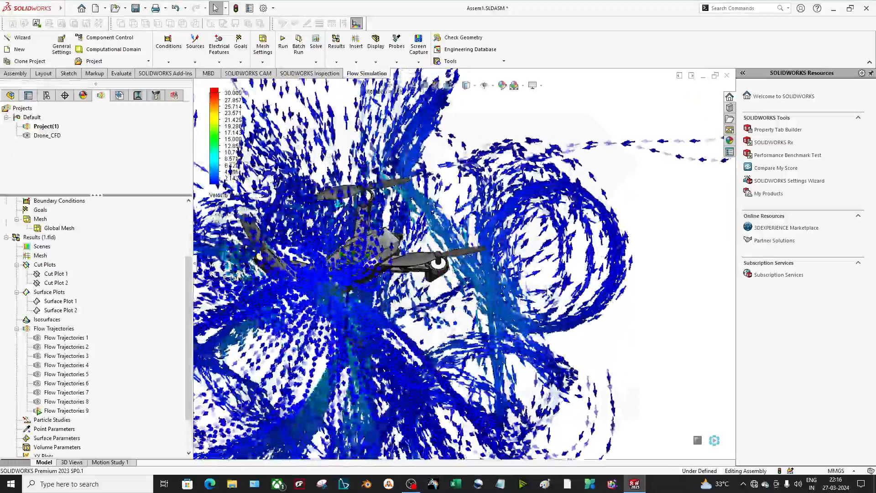
Hide Flow Trajectories 9 so that only the drone model is displayed.
right_click(73, 410)
click(133, 267)
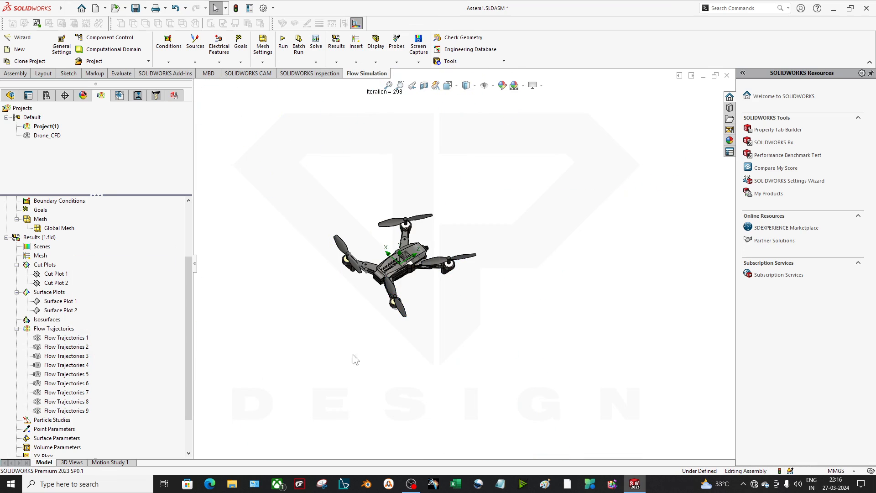
Try to insert a goal plot in the results of Project(1).
scroll(16, 406, down, 2)
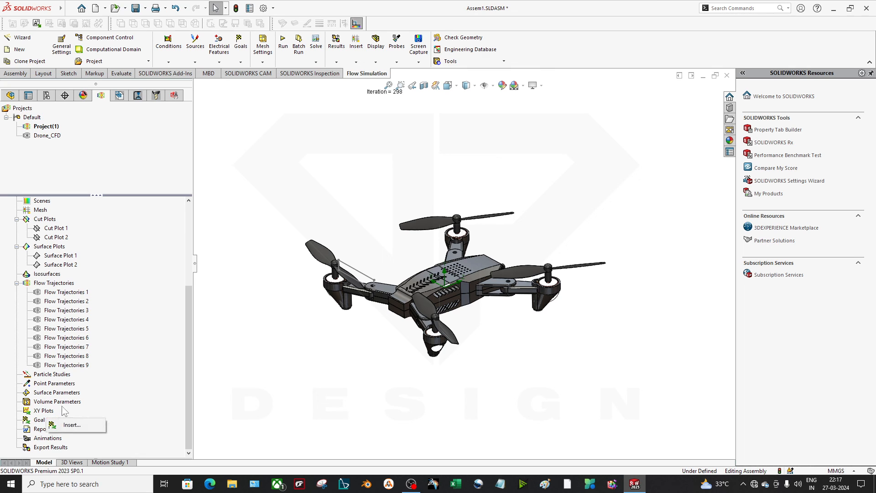
click(67, 427)
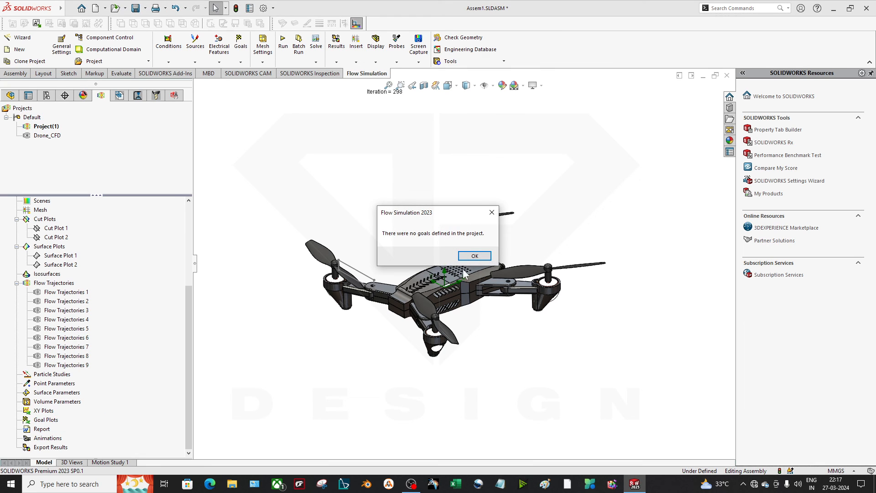
click(475, 255)
Review the input data and results of Project(1), and examine the bare drone model up close and from different angles.
scroll(75, 305, up, 2)
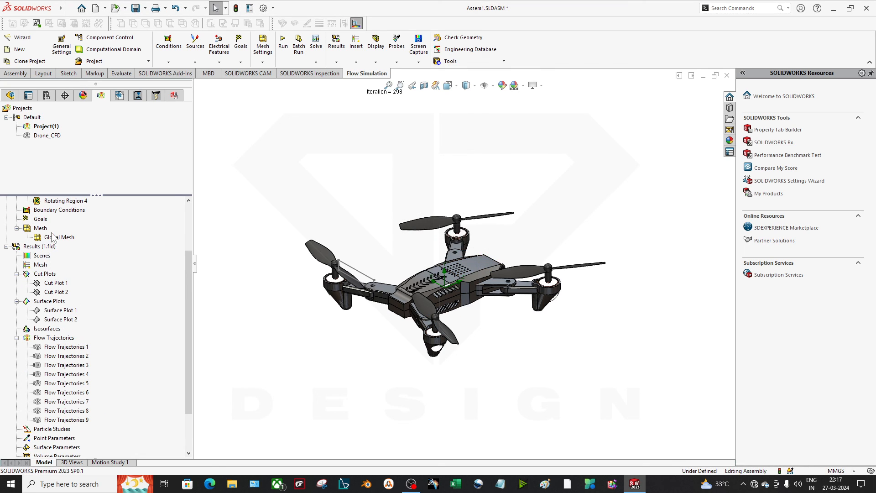
scroll(53, 237, up, 2)
scroll(51, 295, up, 1)
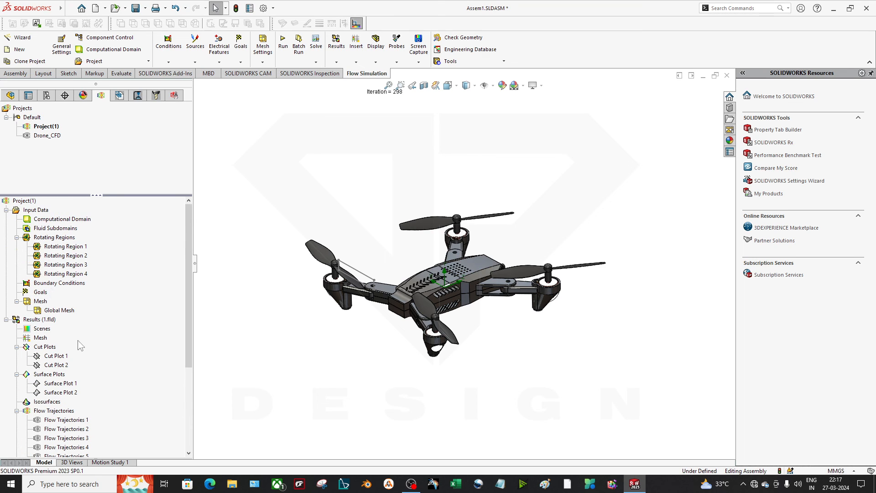
scroll(81, 346, down, 4)
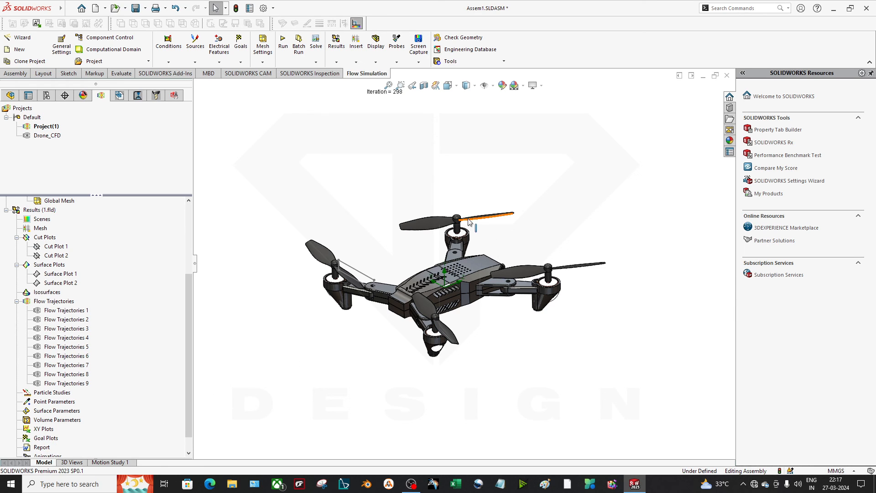
scroll(470, 223, down, 3)
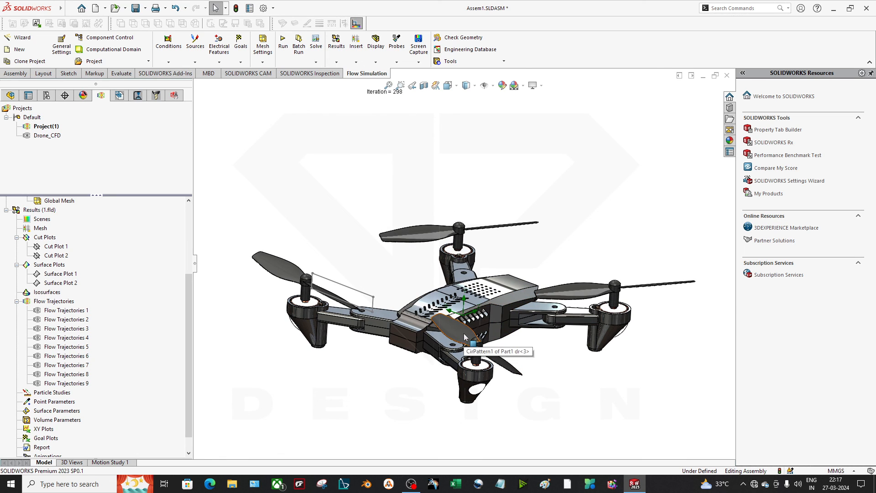
scroll(468, 334, down, 2)
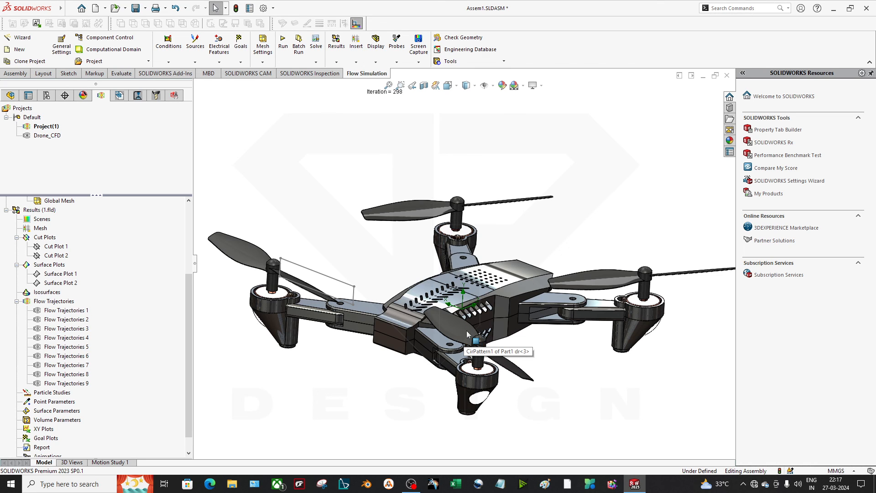
scroll(81, 359, down, 1)
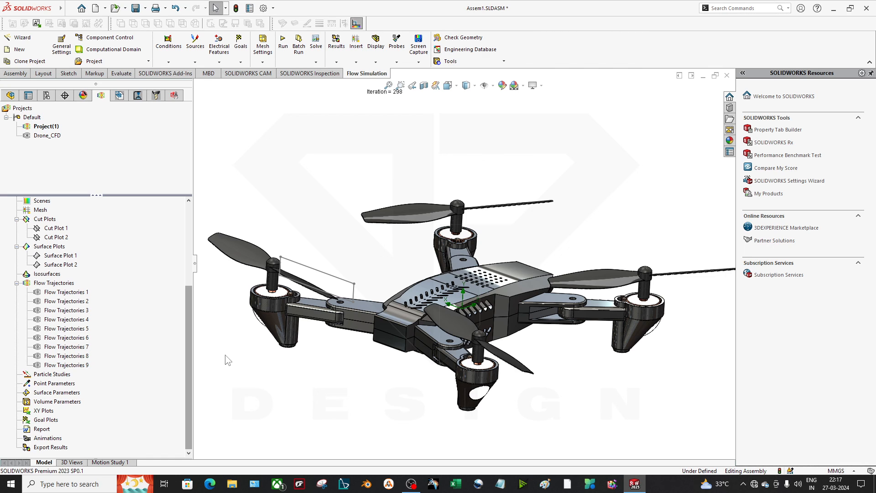
scroll(547, 306, down, 3)
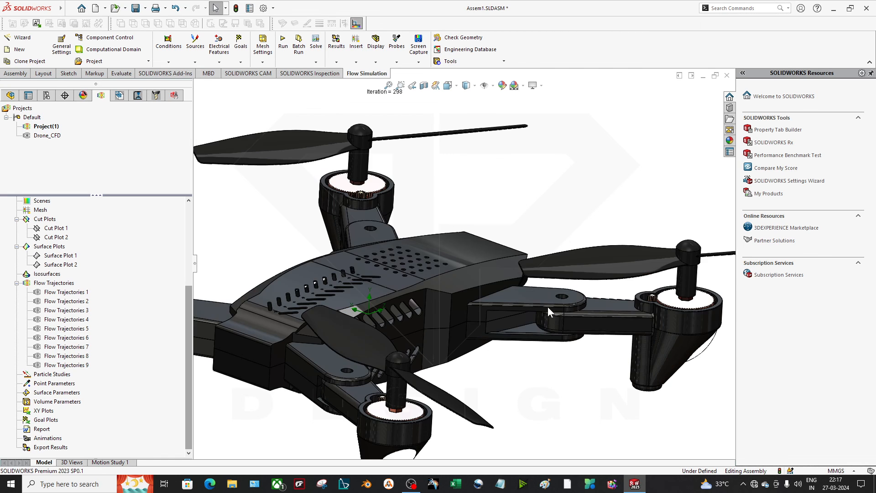
key(f)
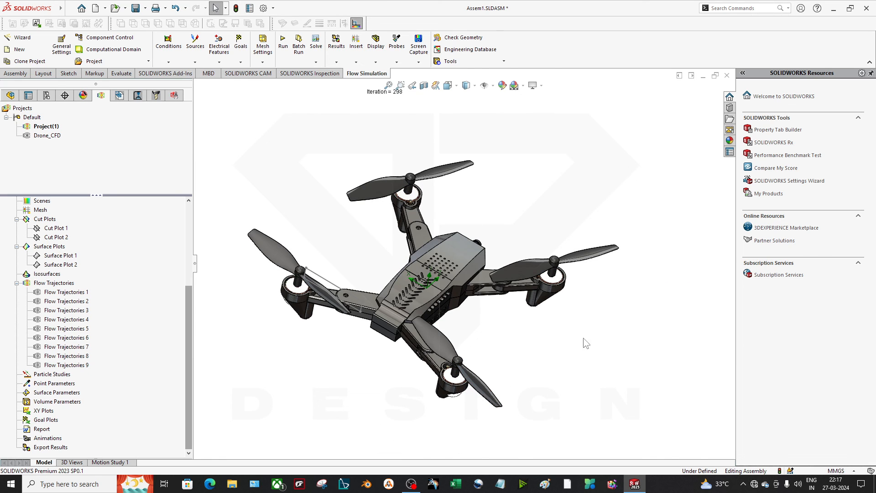
middle_drag(552, 348, 467, 338)
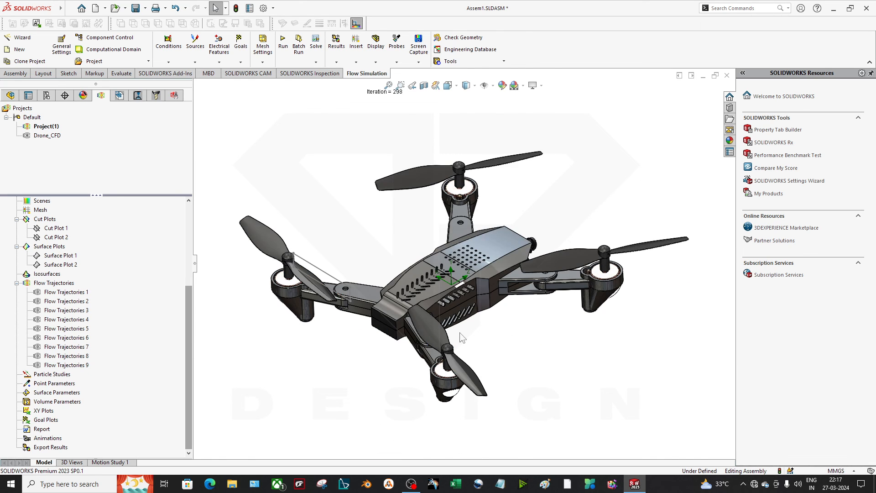
middle_drag(411, 315, 464, 326)
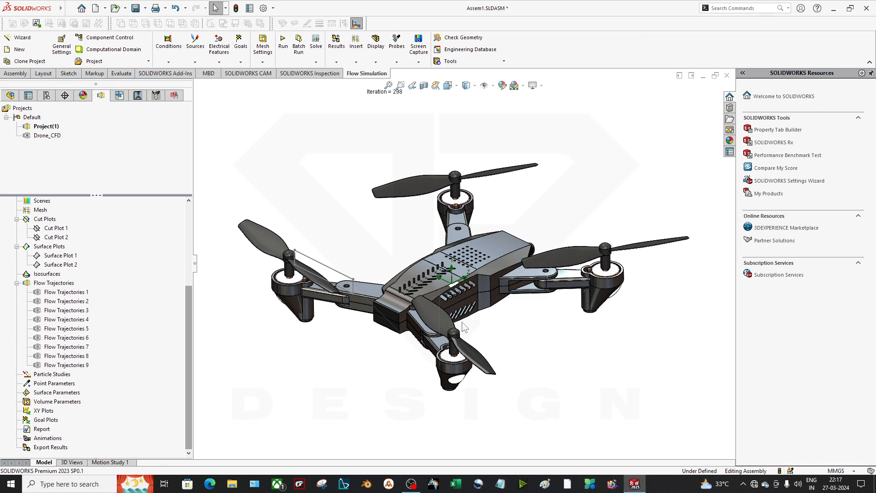